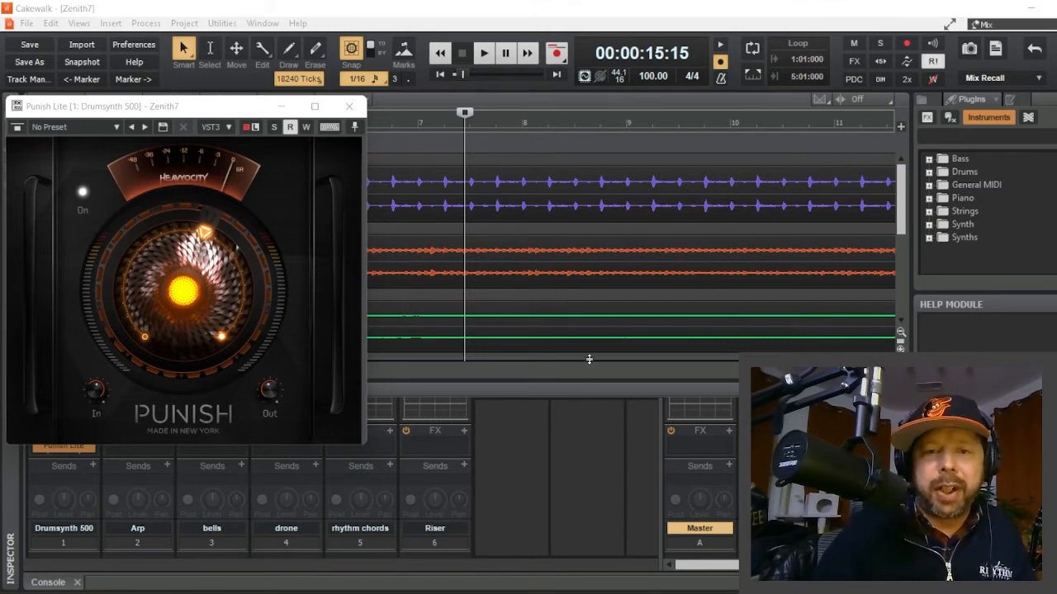
{"action": "scroll", "coordinate": [568, 418], "scroll_direction": "down", "scroll_amount": 5}
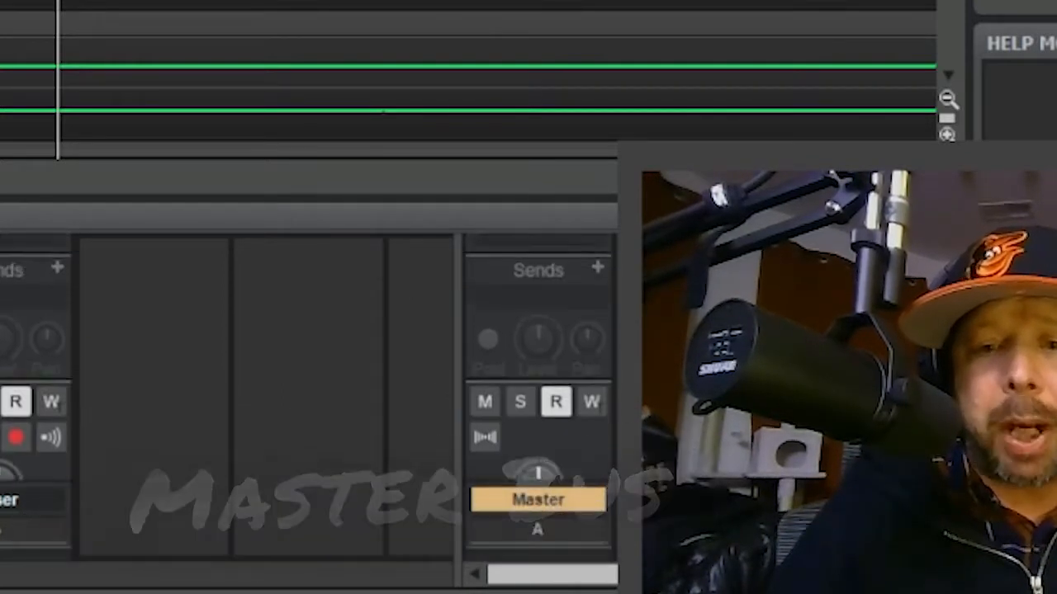
{"action": "scroll", "coordinate": [538, 397], "scroll_direction": "up", "scroll_amount": 3}
{"action": "scroll", "coordinate": [539, 396], "scroll_direction": "down", "scroll_amount": 3}
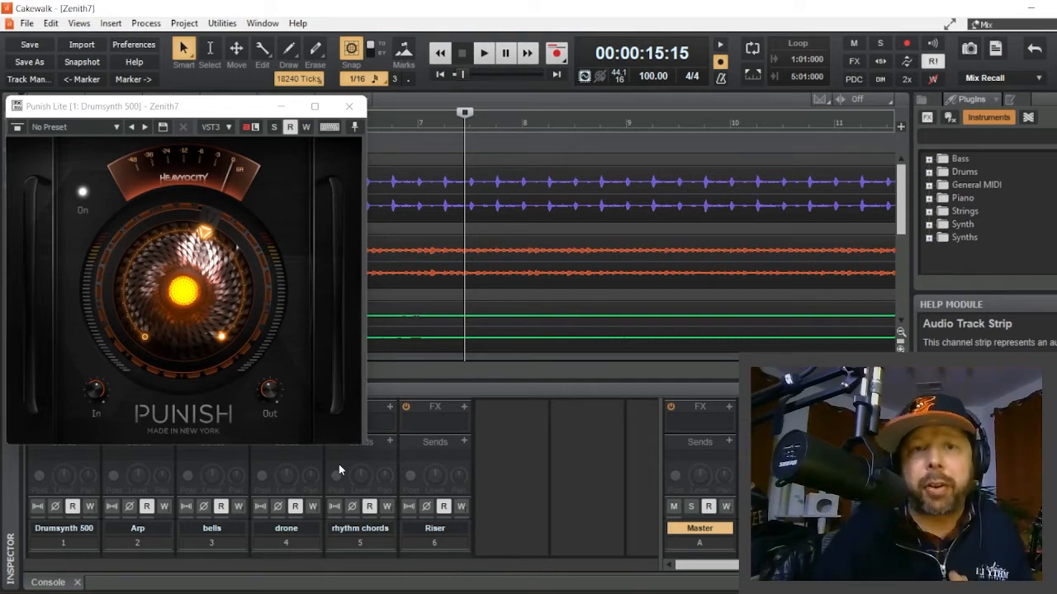
{"action": "scroll", "coordinate": [538, 434], "scroll_direction": "up", "scroll_amount": 2}
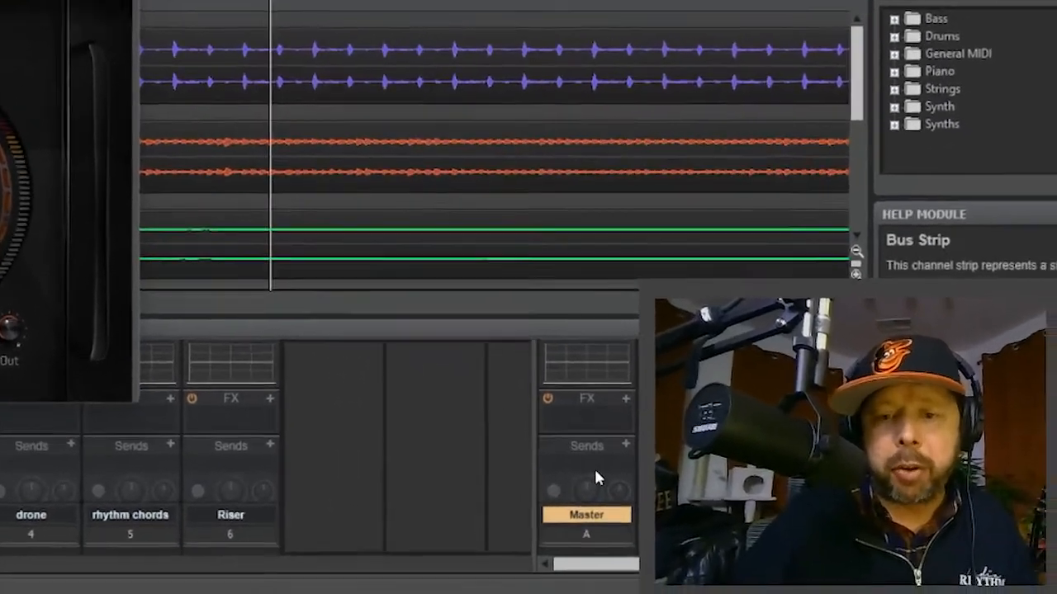
{"action": "scroll", "coordinate": [705, 496], "scroll_direction": "up", "scroll_amount": 2}
{"action": "scroll", "coordinate": [539, 464], "scroll_direction": "down", "scroll_amount": 5}
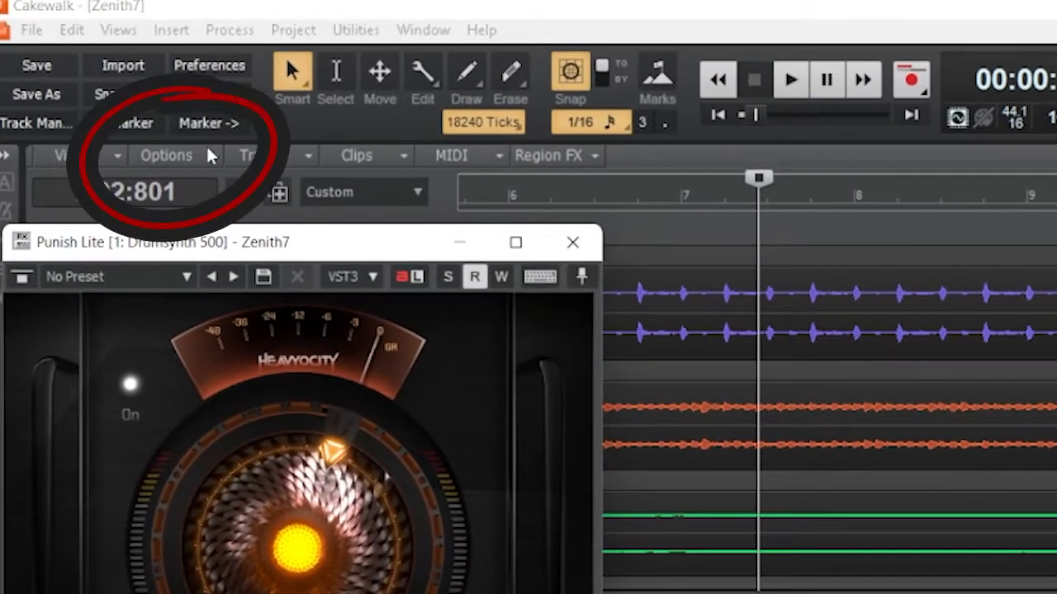
Step: Review the bus meter options for the track view, including metering type, fader point, dB range and peak display
{"action": "left_click", "coordinate": [208, 155]}
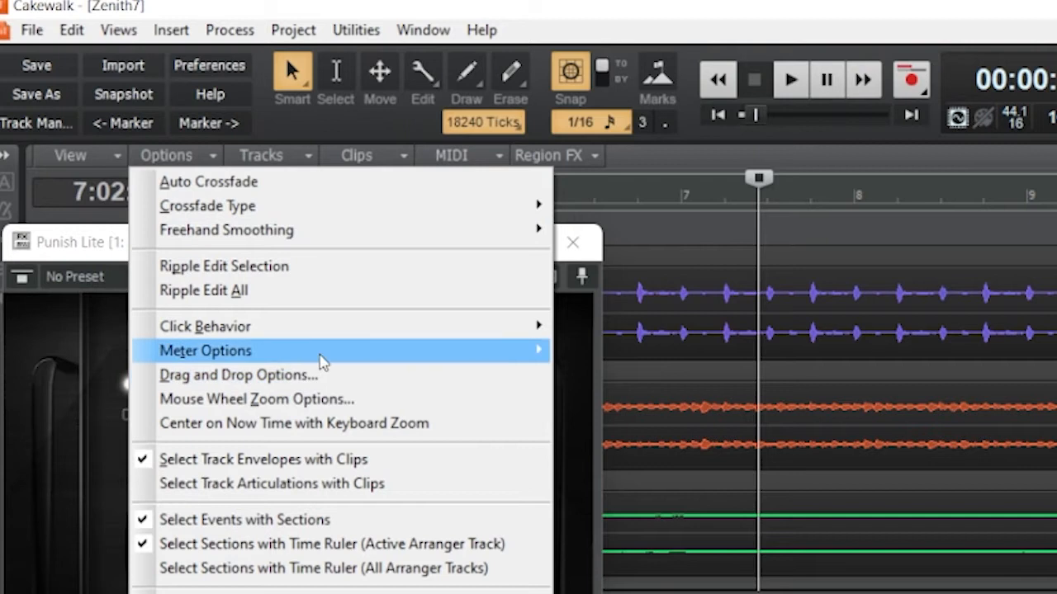
{"action": "mouse_move", "coordinate": [420, 354]}
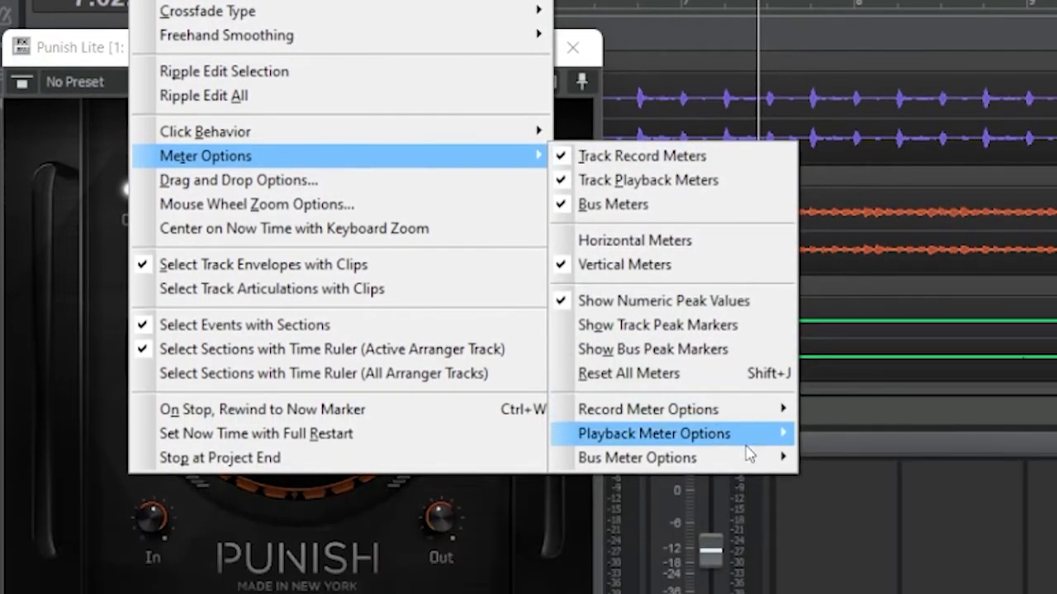
{"action": "mouse_move", "coordinate": [749, 462]}
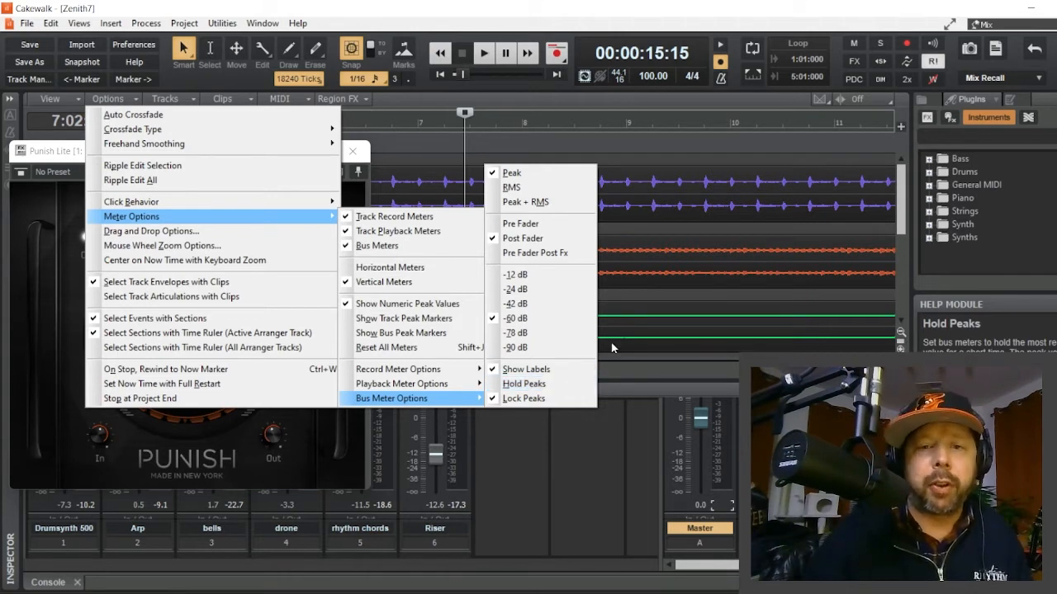
{"action": "left_click", "coordinate": [637, 373]}
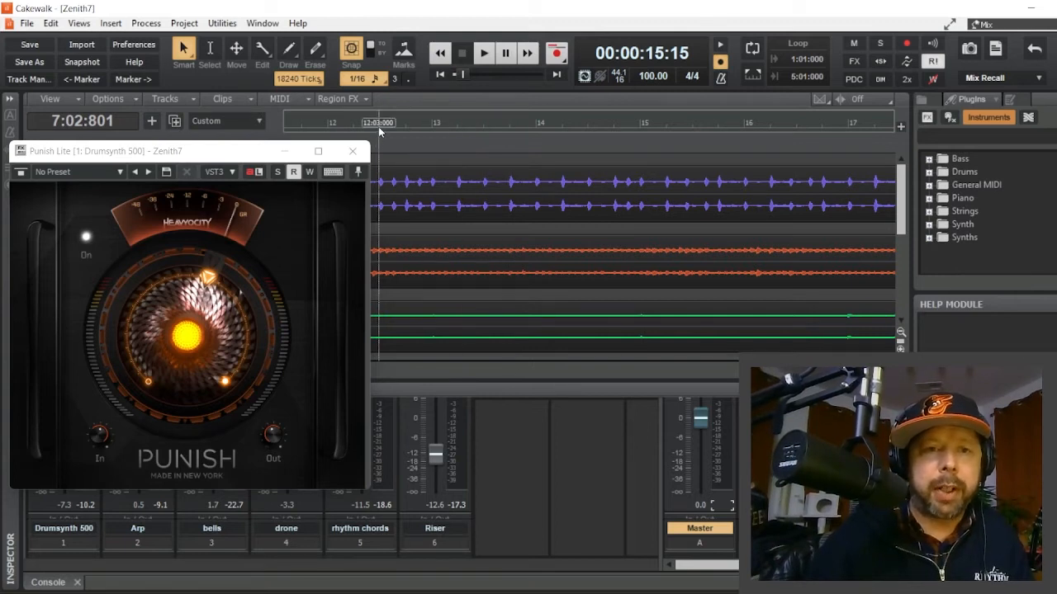
Step: Play the project from 4:01:000 to check the Master bus peak level, and stop playback
{"action": "left_click", "coordinate": [378, 125]}
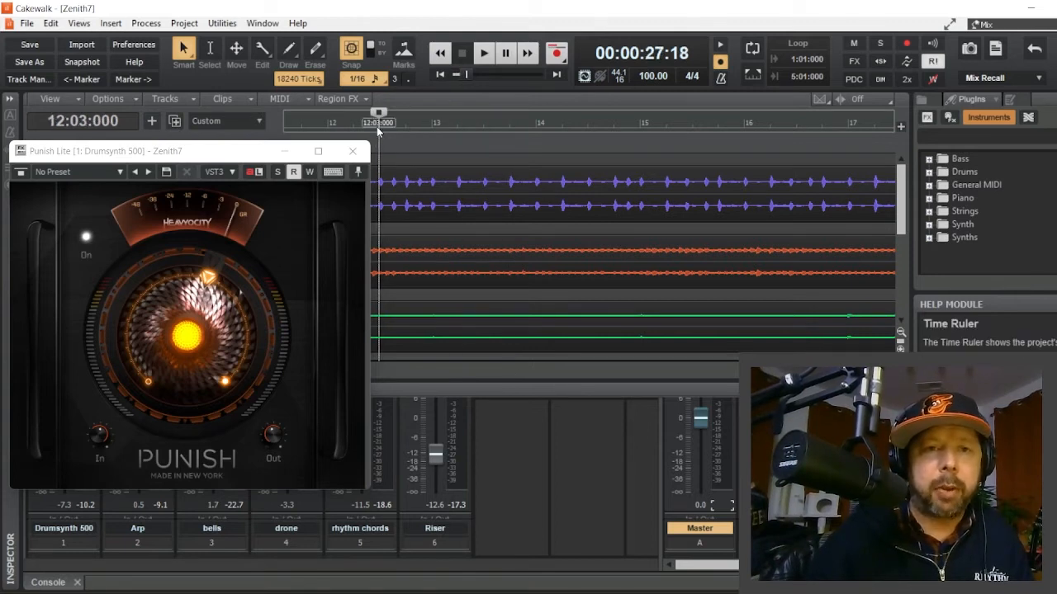
{"action": "mouse_move", "coordinate": [378, 113]}
{"action": "left_mouse_down"}
{"action": "mouse_move", "coordinate": [285, 113]}
{"action": "mouse_move", "coordinate": [254, 125]}
{"action": "mouse_move", "coordinate": [428, 91]}
{"action": "mouse_move", "coordinate": [406, 117]}
{"action": "left_mouse_up"}
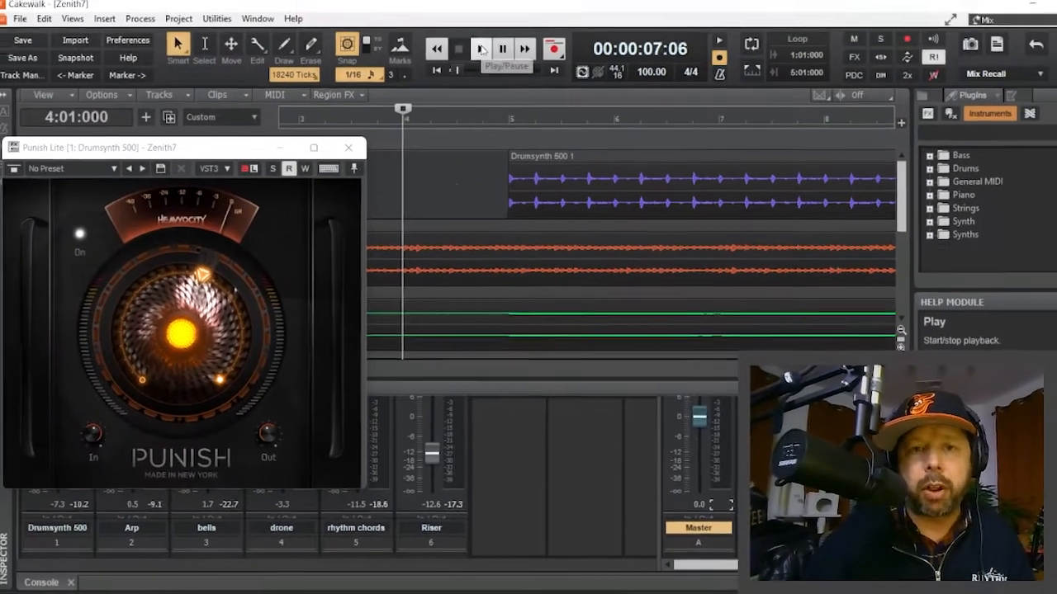
{"action": "left_click", "coordinate": [483, 53]}
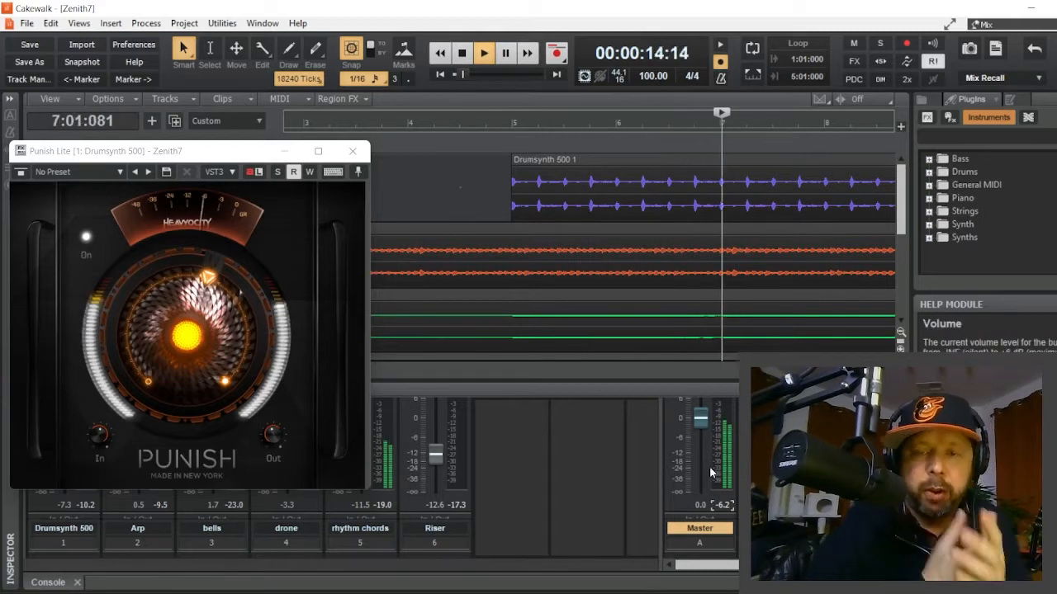
{"action": "left_click", "coordinate": [462, 56]}
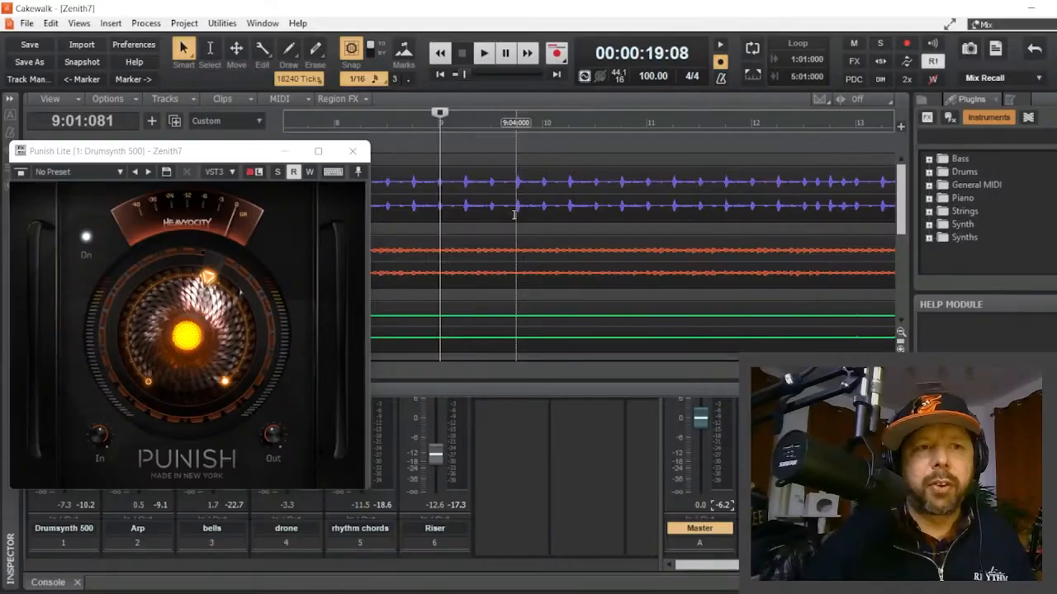
Step: Start an audio export of the project with the Entire Mix preset
{"action": "left_click", "coordinate": [29, 23]}
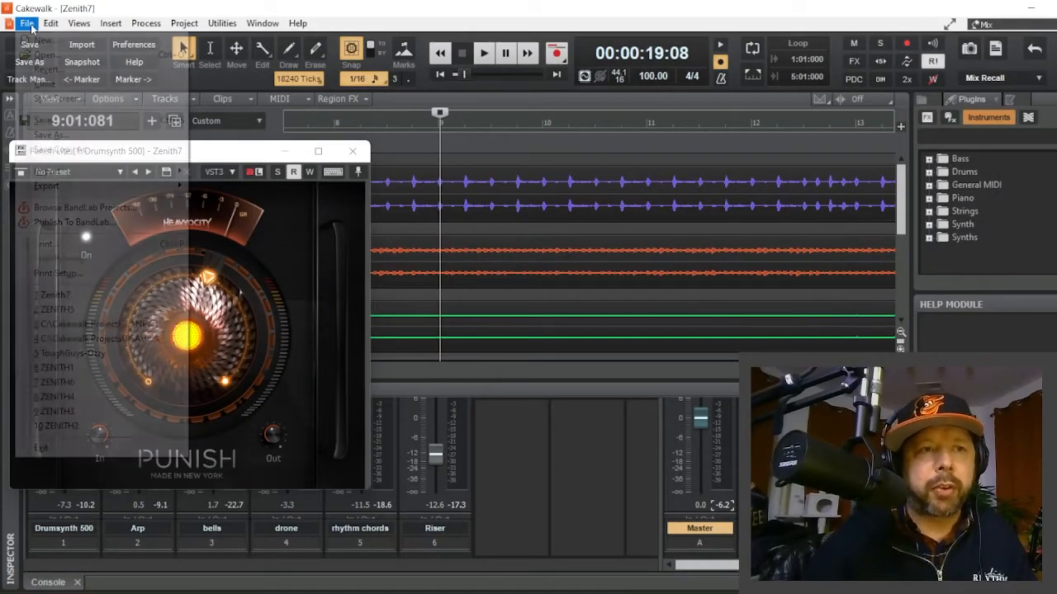
{"action": "mouse_move", "coordinate": [97, 186]}
{"action": "left_click", "coordinate": [212, 185]}
{"action": "left_click", "coordinate": [212, 183]}
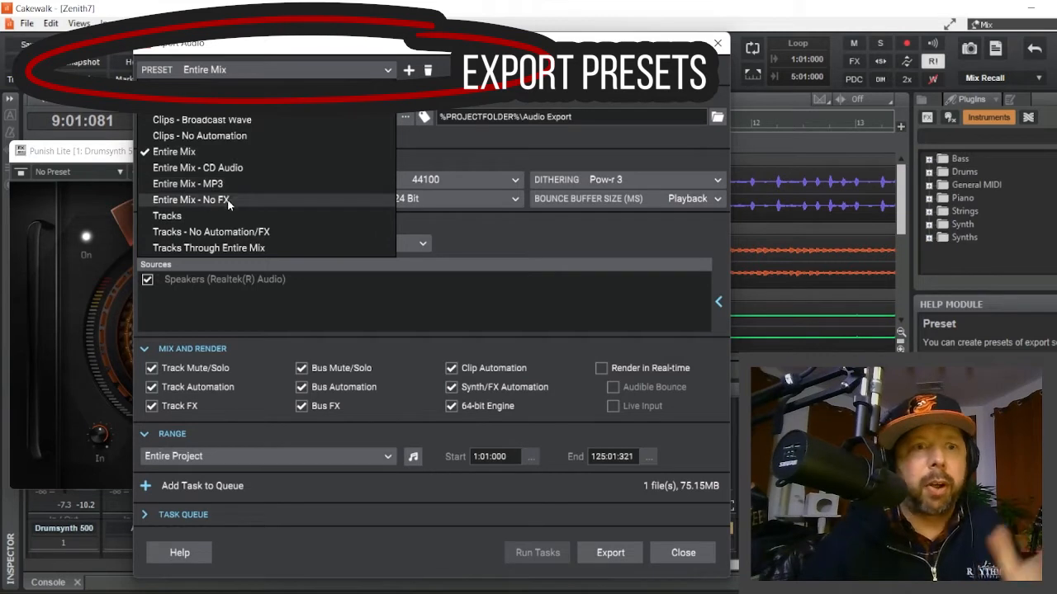
{"action": "left_click", "coordinate": [198, 152]}
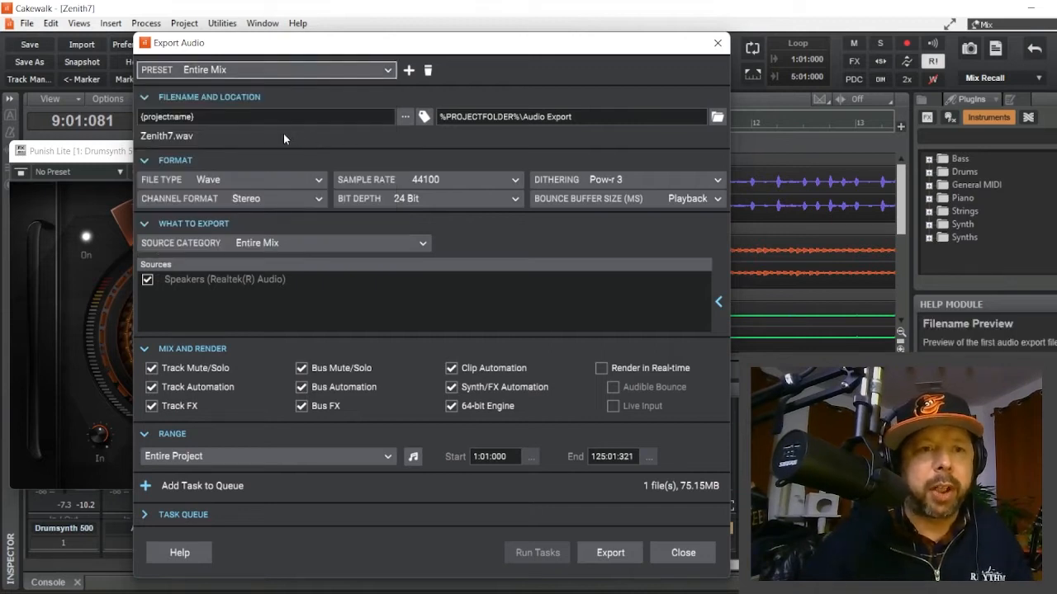
Step: Export the mix as a Wave file at a 44100 sample rate with the bit depth set to 16 Bit
{"action": "left_click", "coordinate": [318, 180]}
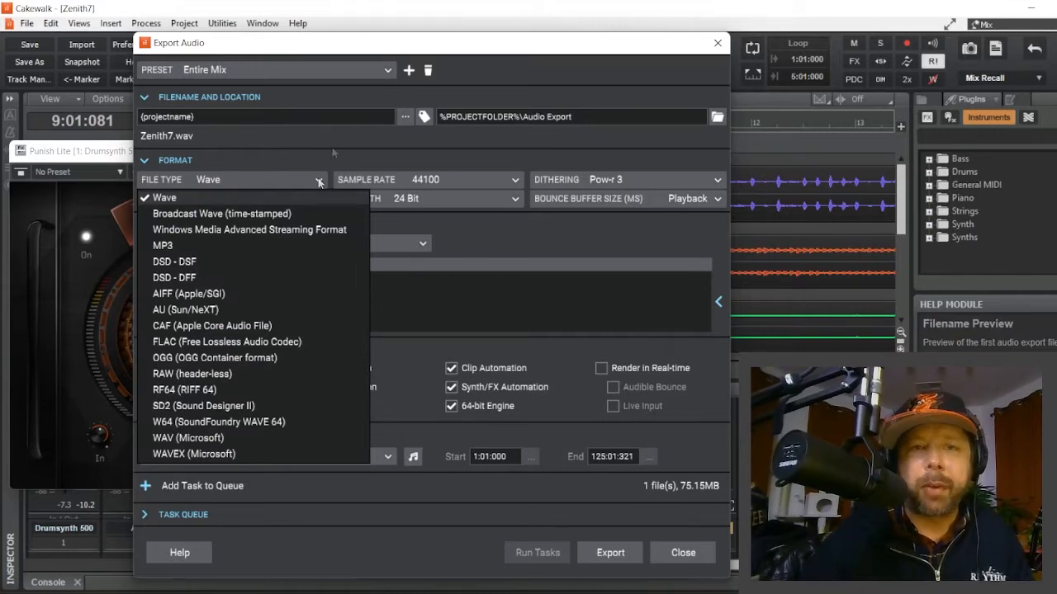
{"action": "left_click", "coordinate": [333, 153]}
{"action": "left_click", "coordinate": [437, 180]}
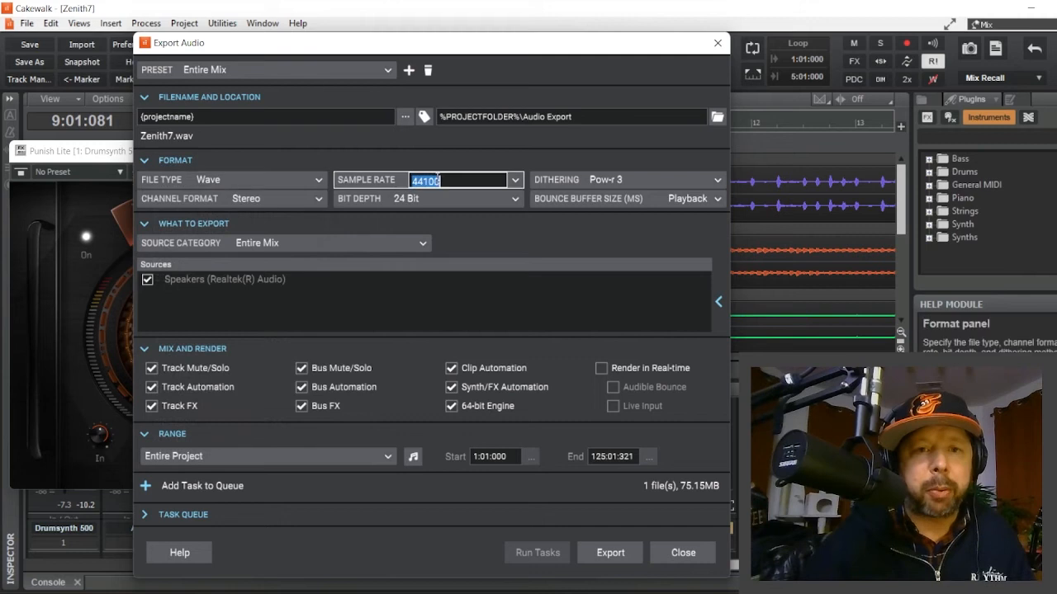
{"action": "left_click", "coordinate": [433, 164]}
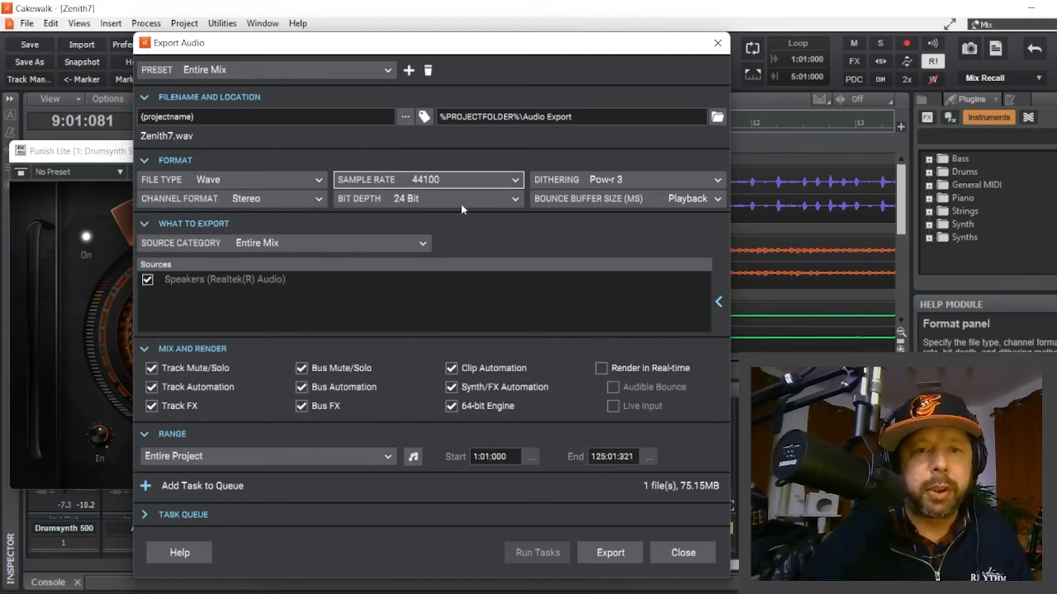
{"action": "left_click", "coordinate": [515, 201]}
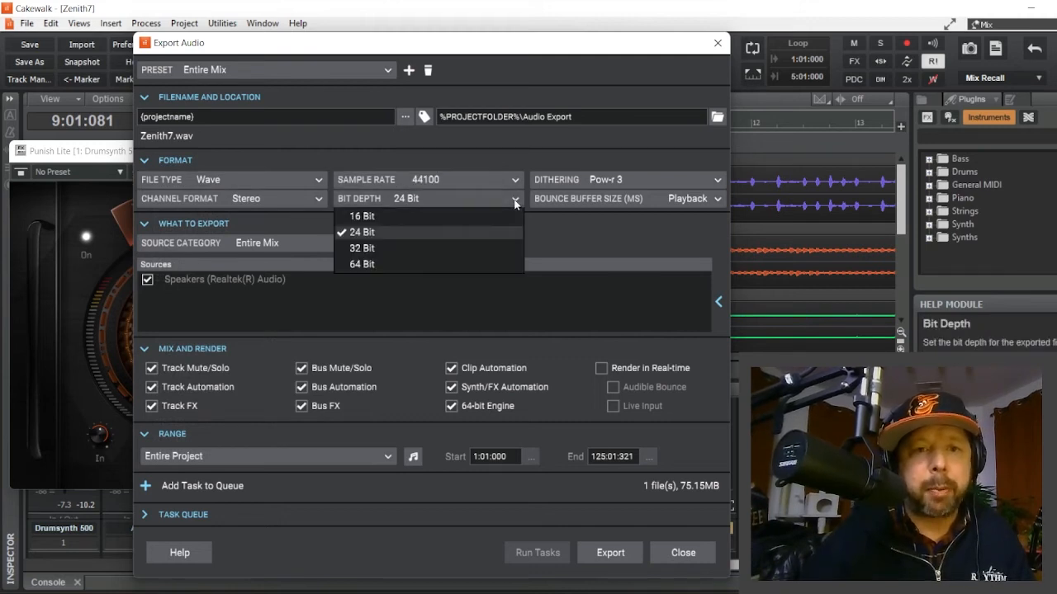
{"action": "left_click", "coordinate": [425, 214]}
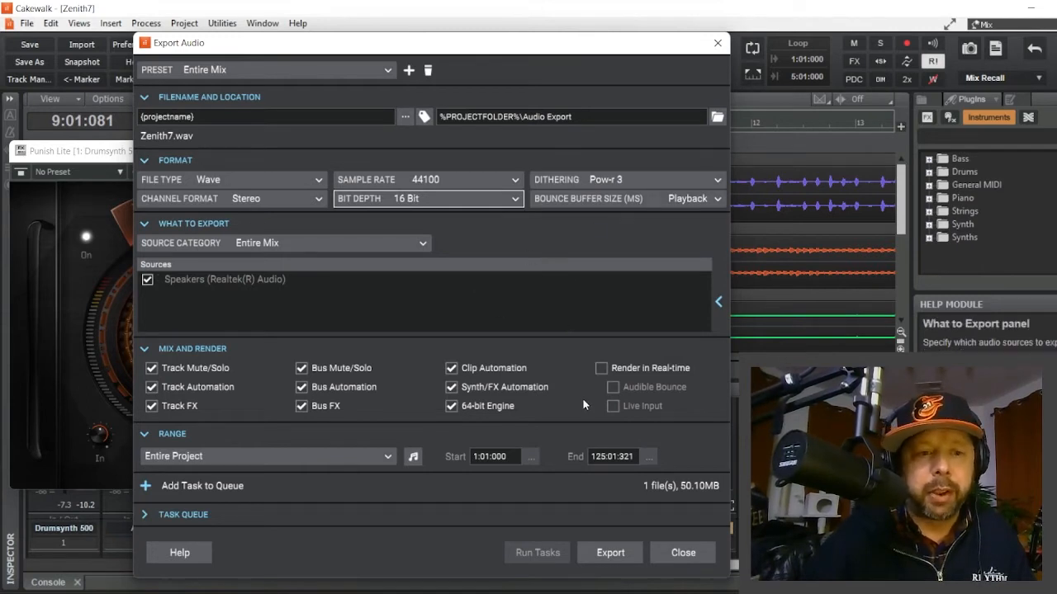
{"action": "left_click", "coordinate": [608, 552]}
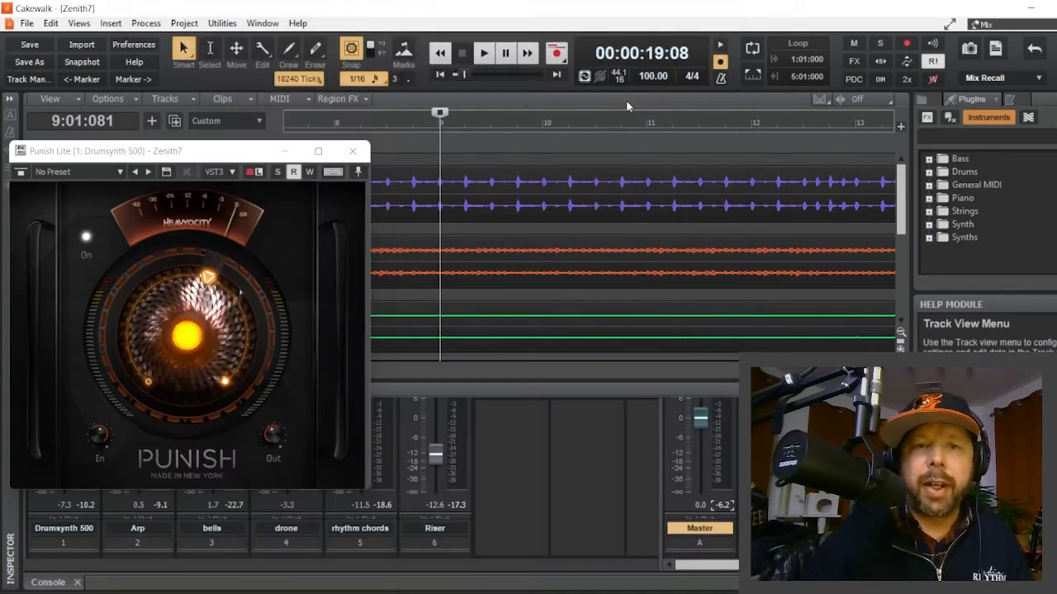
Step: Close the Zenith7 project and create a new project from the Empty Project template
{"action": "left_click", "coordinate": [28, 23]}
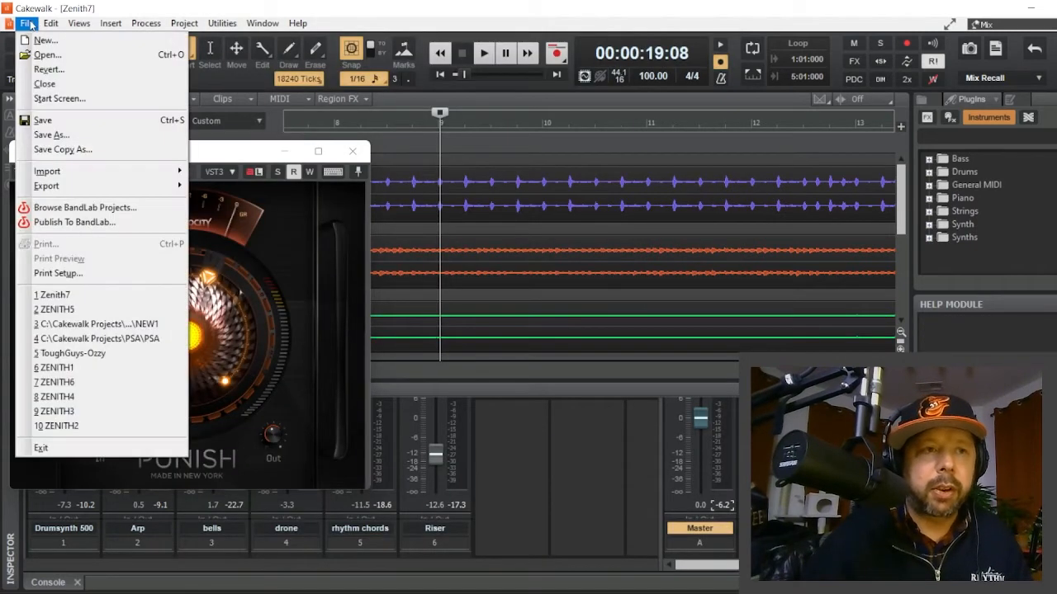
{"action": "left_click", "coordinate": [48, 84]}
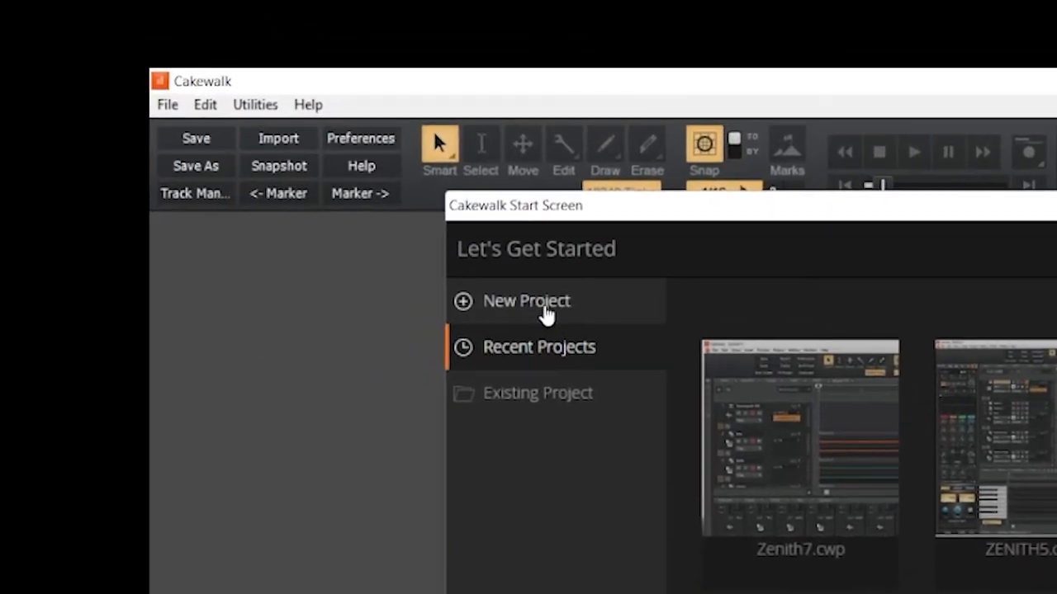
{"action": "left_click", "coordinate": [545, 315]}
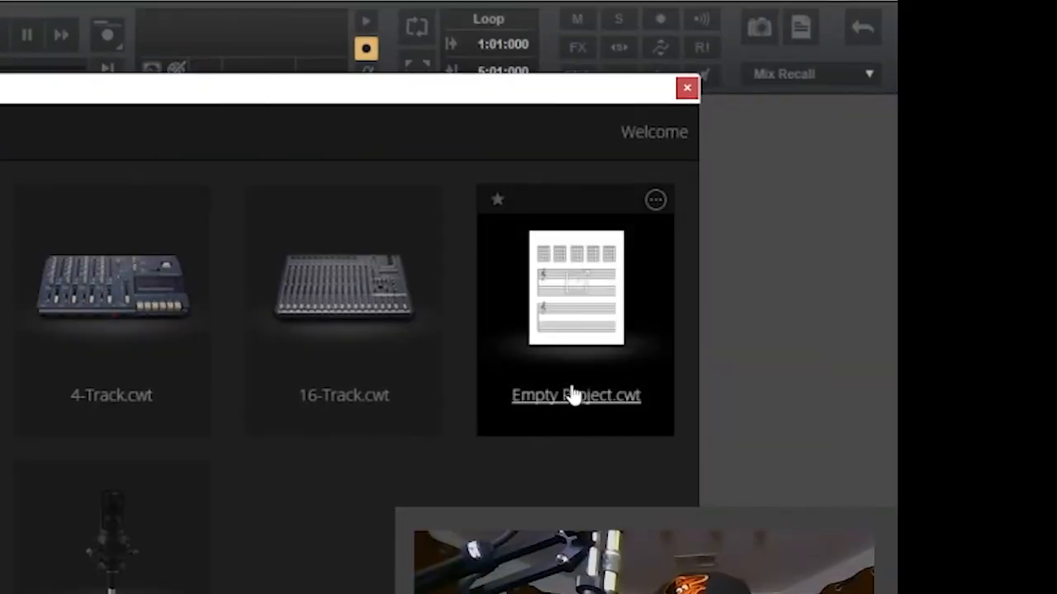
{"action": "left_click", "coordinate": [572, 395]}
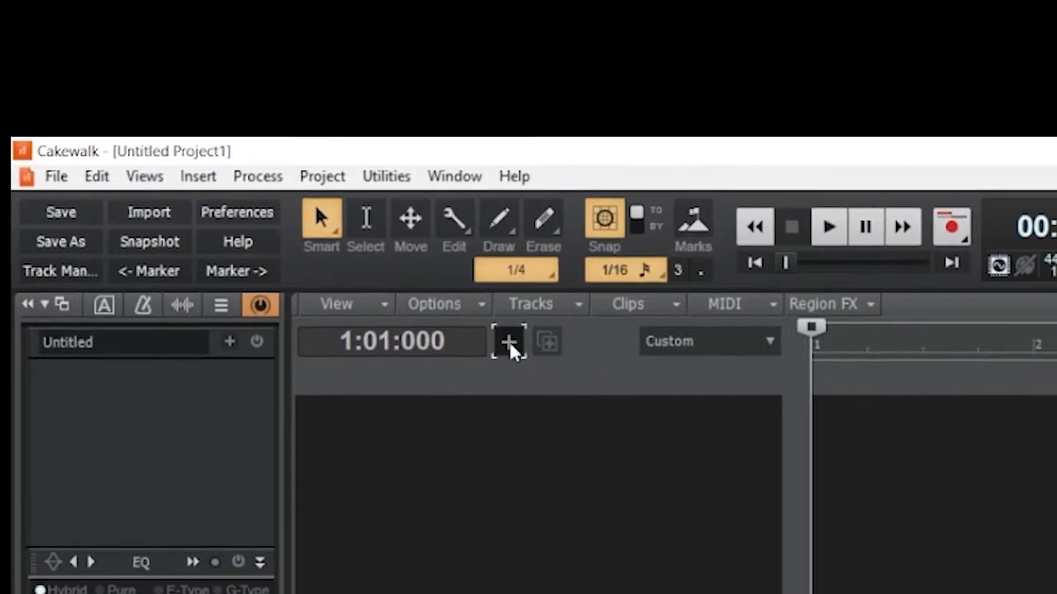
Step: Add two audio tracks and enlarge both tracks vertically to show their controls
{"action": "left_click", "coordinate": [294, 121]}
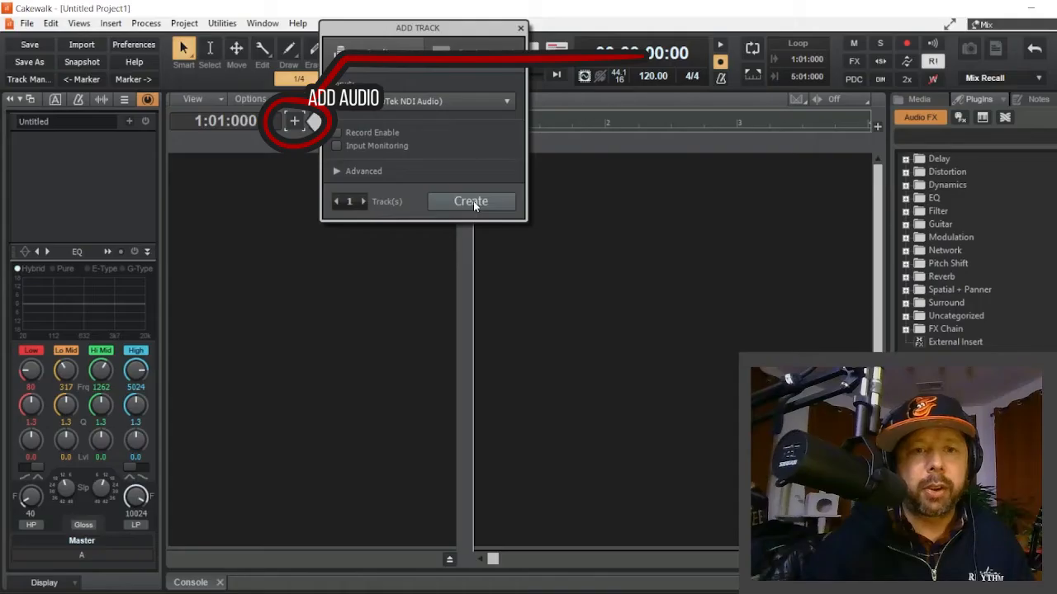
{"action": "left_click", "coordinate": [474, 101]}
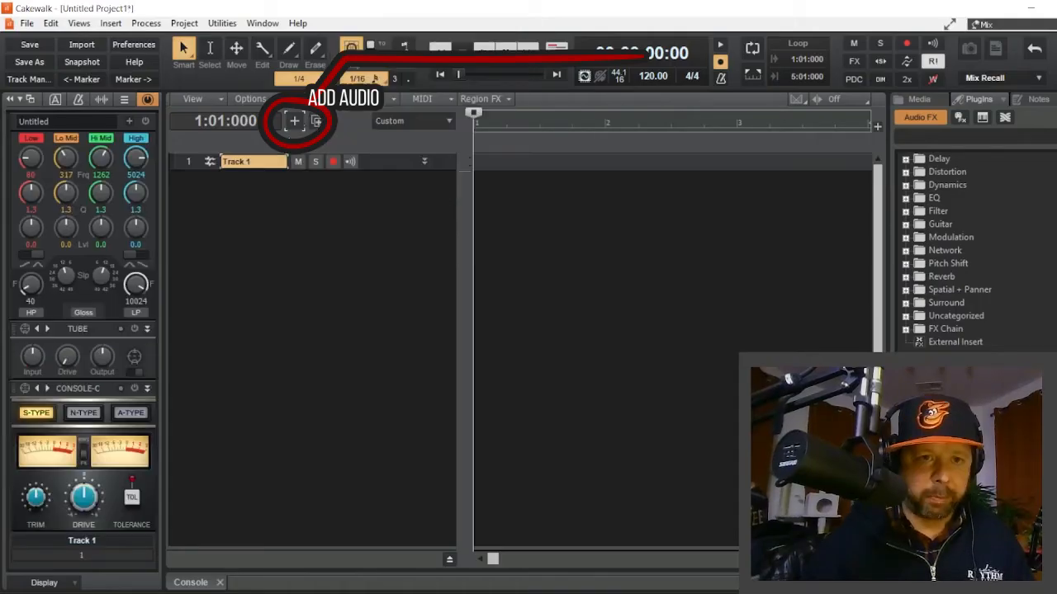
{"action": "left_click", "coordinate": [296, 123]}
{"action": "left_click", "coordinate": [467, 199]}
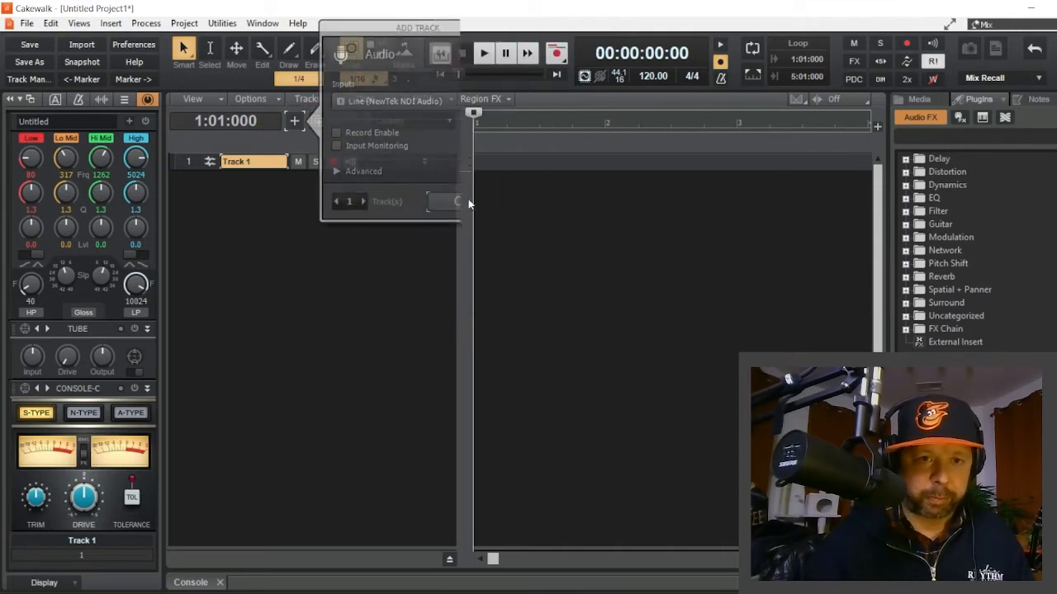
{"action": "left_click_drag", "start_coordinate": [375, 189], "coordinate": [377, 258]}
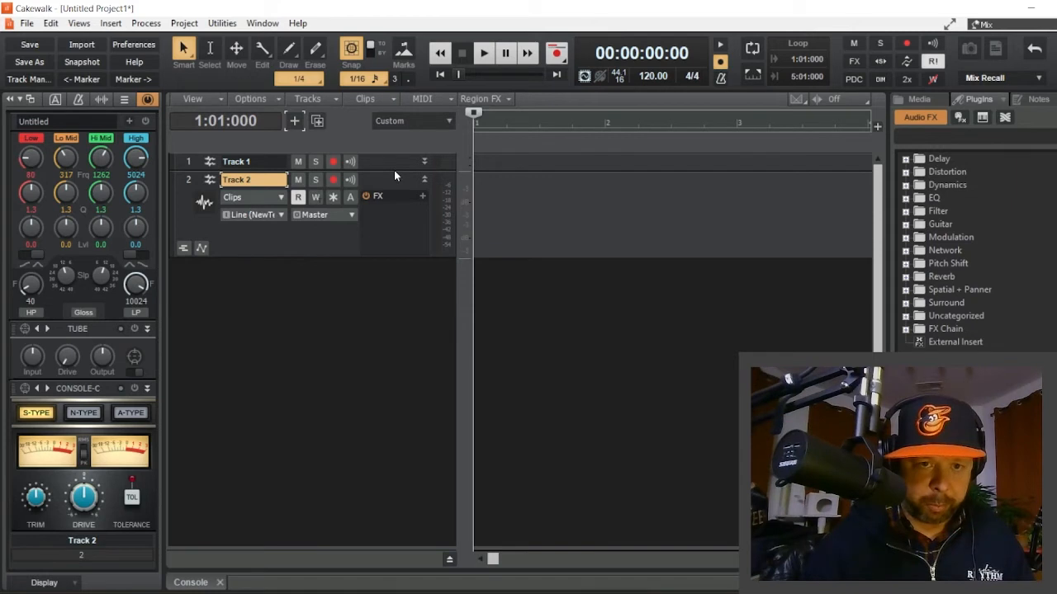
{"action": "left_click_drag", "start_coordinate": [394, 171], "coordinate": [391, 234]}
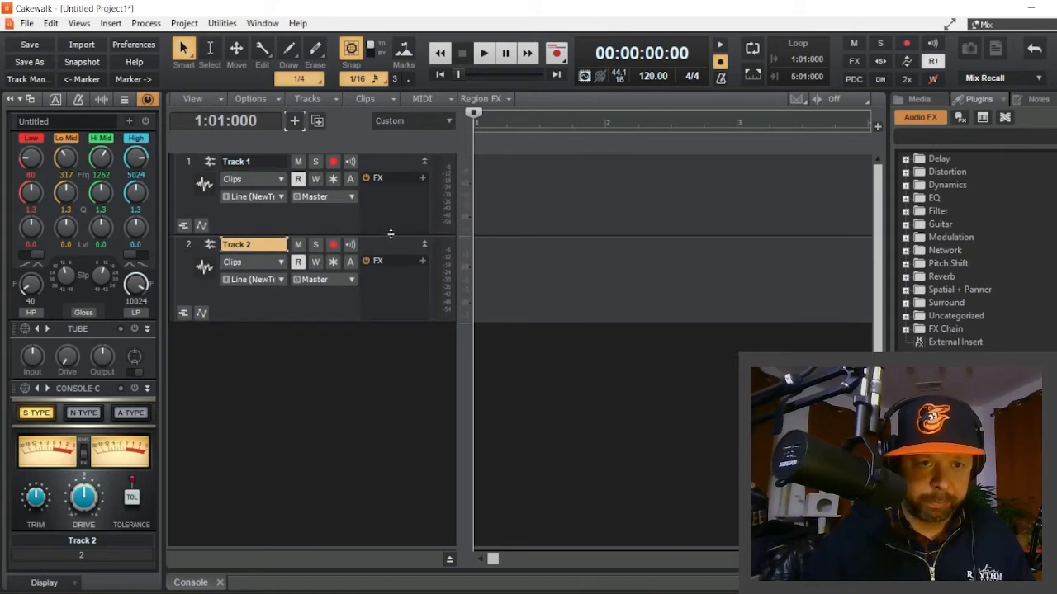
Step: Rename the first track as Tune In and the second track as Reference
{"action": "left_click", "coordinate": [255, 162]}
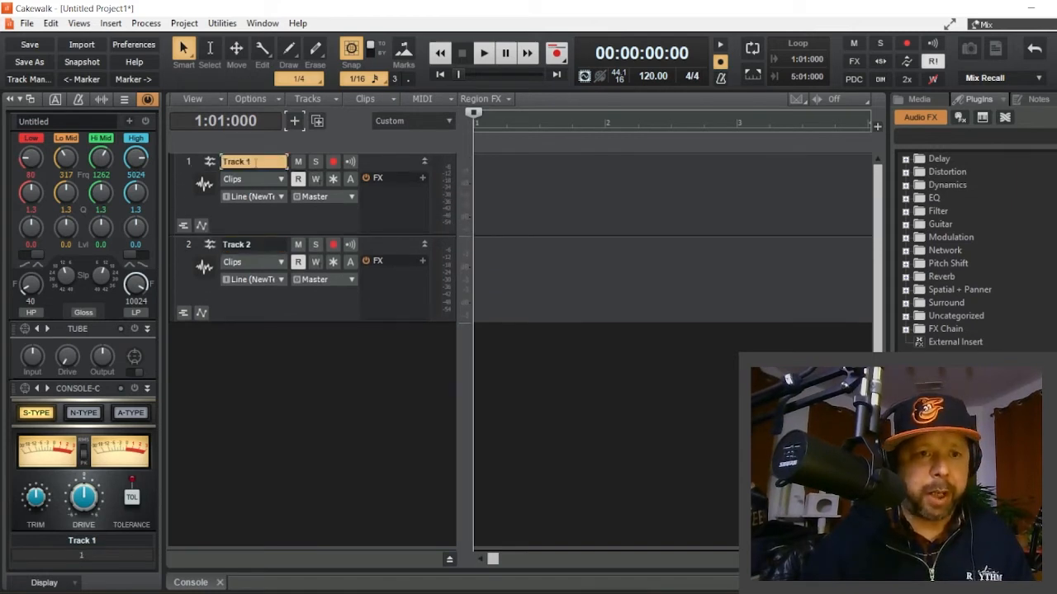
{"action": "double_click", "coordinate": [255, 163]}
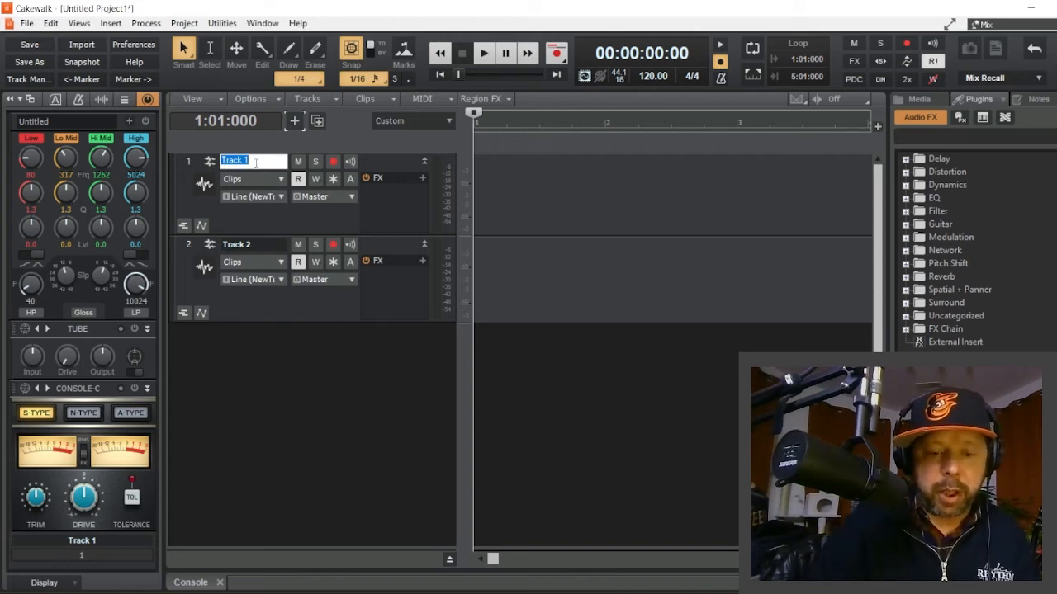
{"action": "type", "text": "Tune In"}
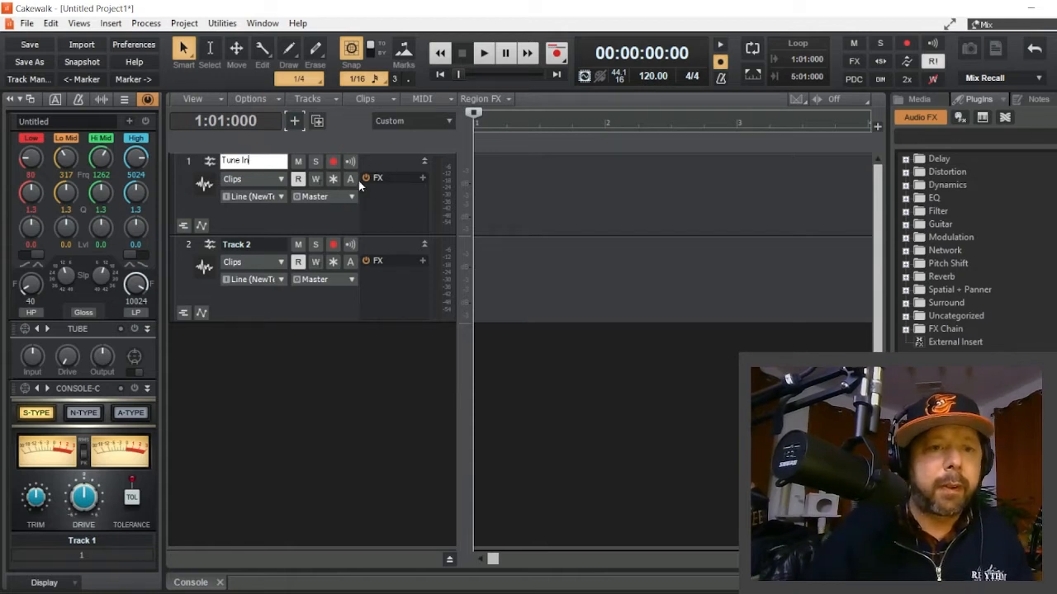
{"action": "double_click", "coordinate": [250, 243]}
{"action": "type", "text": "Reference"}
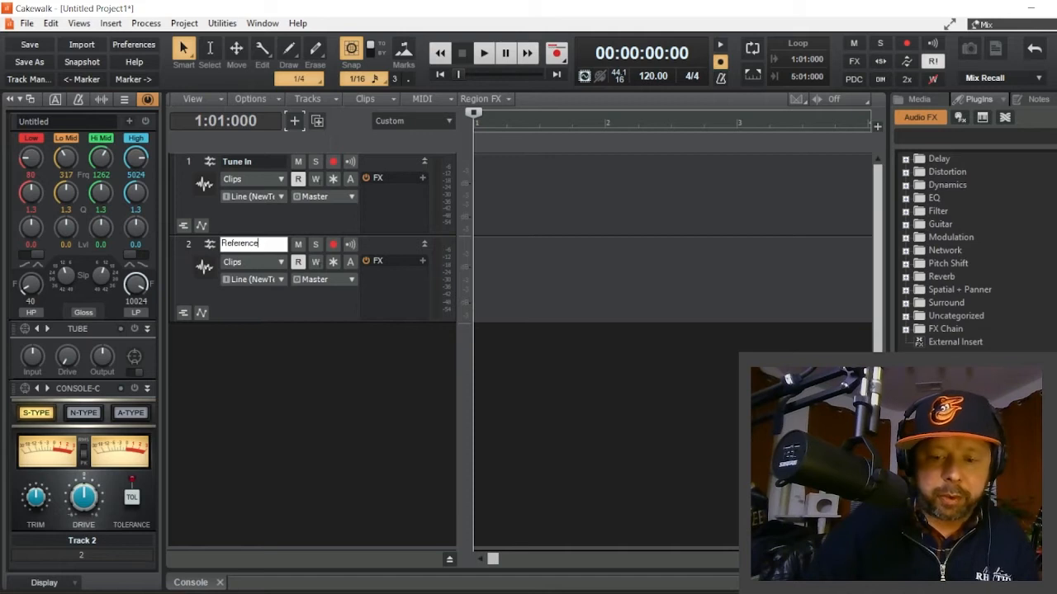
{"action": "key", "text": "Tab"}
Step: Import the exported TUNE IN - 010 audio file onto the Tune In track
{"action": "left_click", "coordinate": [27, 23]}
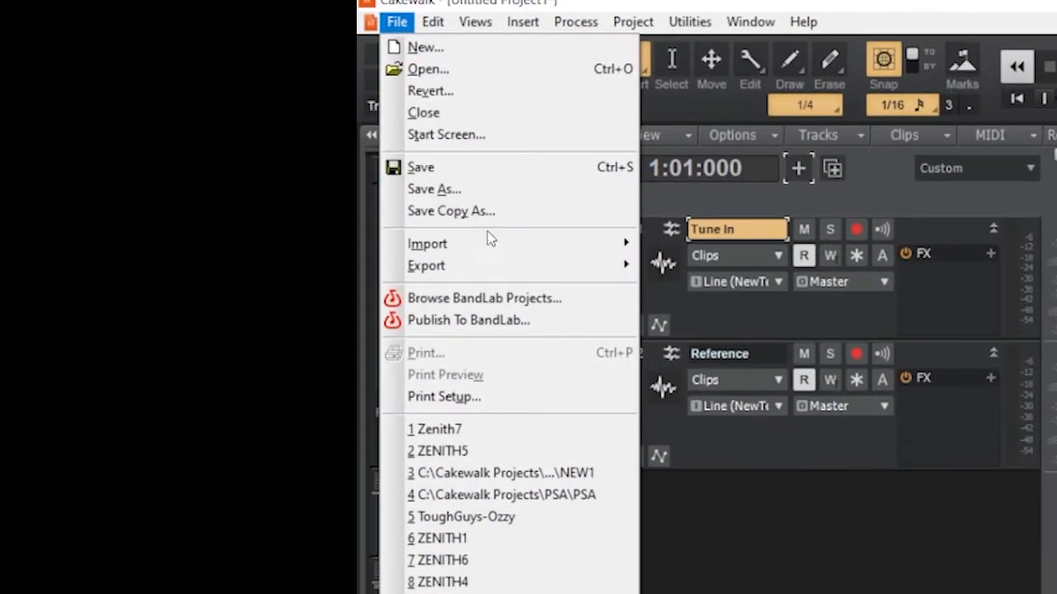
{"action": "mouse_move", "coordinate": [493, 243]}
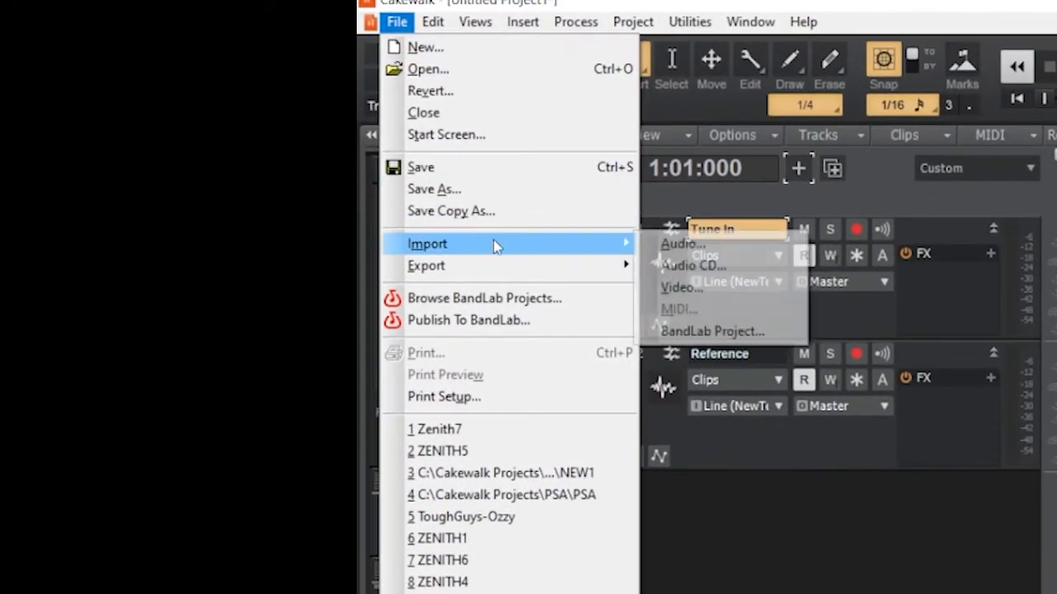
{"action": "left_click", "coordinate": [690, 245]}
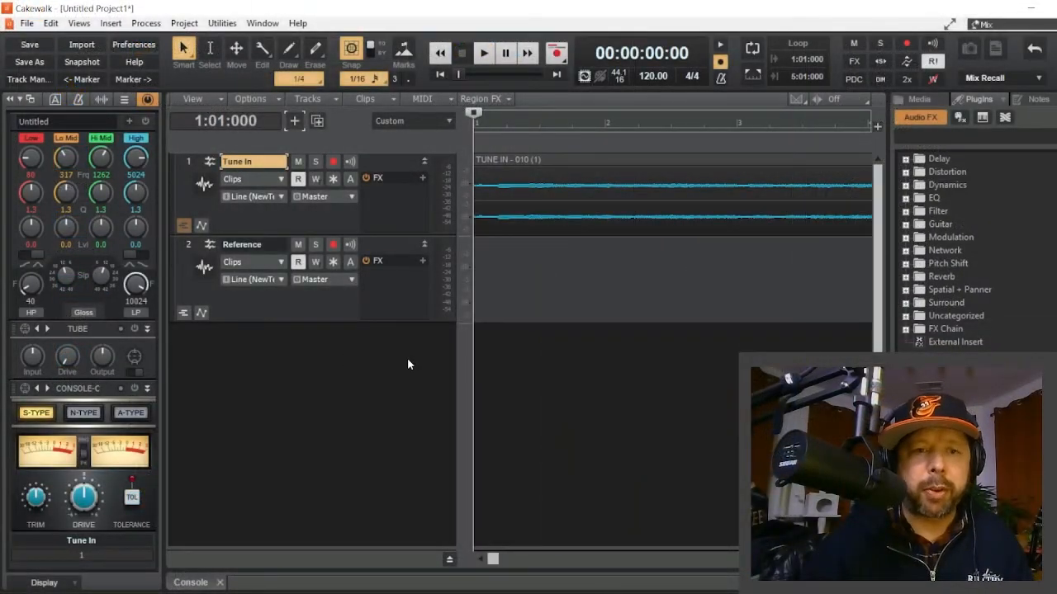
Step: Import the REFERANCE track audio file onto the Reference track
{"action": "left_click", "coordinate": [262, 244]}
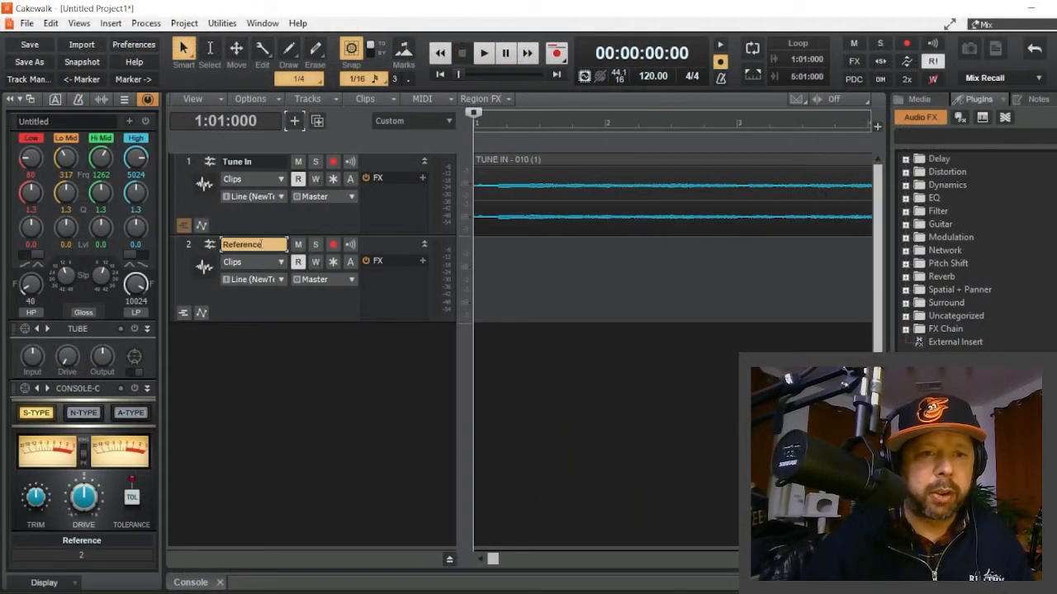
{"action": "left_click", "coordinate": [26, 23]}
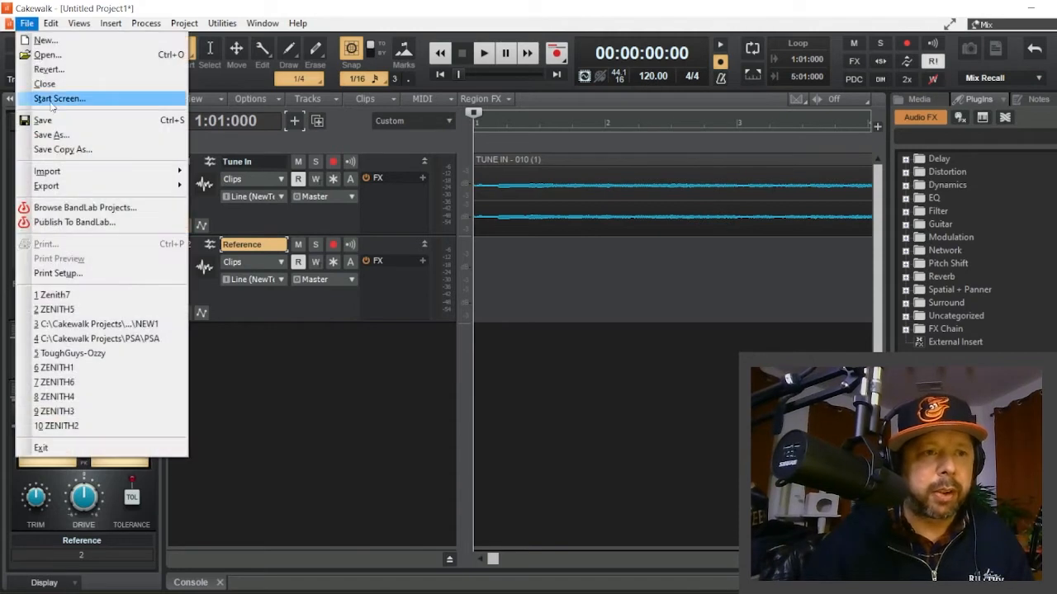
{"action": "mouse_move", "coordinate": [97, 172]}
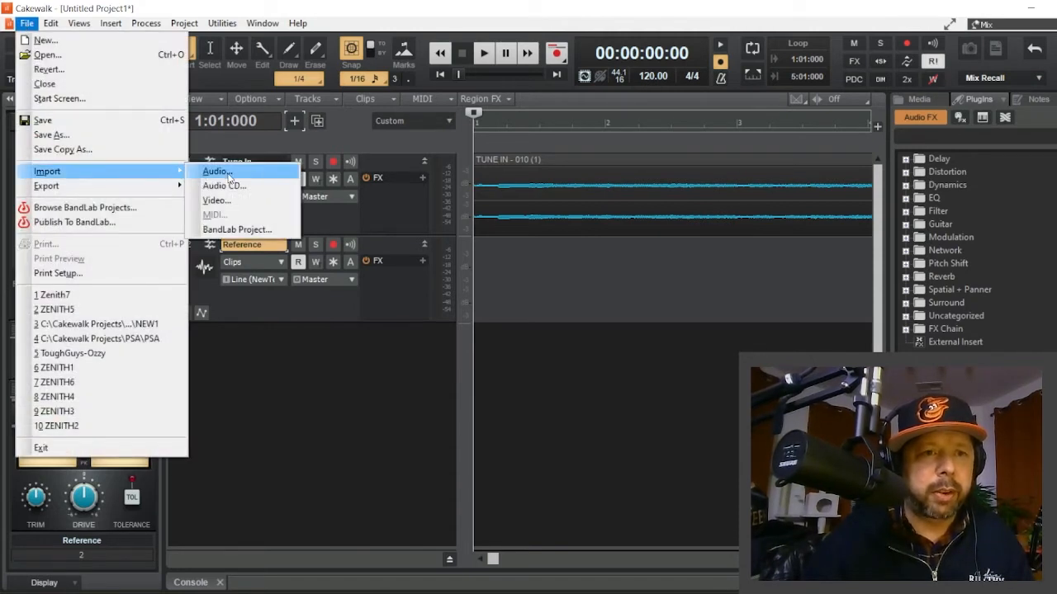
{"action": "left_click", "coordinate": [229, 175]}
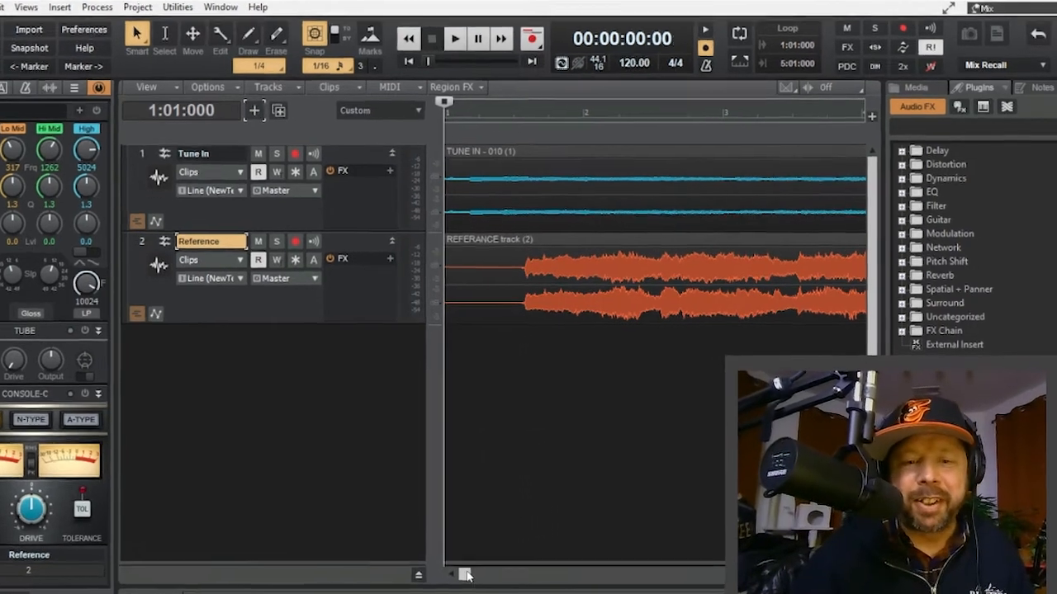
Step: Enlarge the Console view beneath the tracks to show the channel strips and Master bus
{"action": "left_click_drag", "start_coordinate": [493, 558], "coordinate": [537, 558]}
{"action": "left_click_drag", "start_coordinate": [429, 593], "coordinate": [439, 593]}
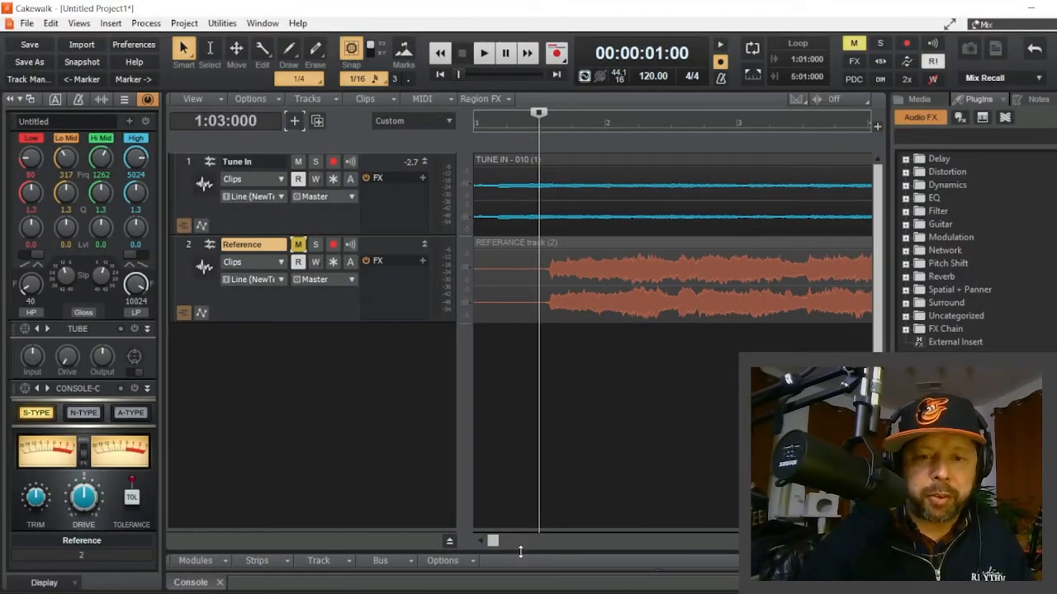
{"action": "left_click_drag", "start_coordinate": [509, 347], "coordinate": [510, 347]}
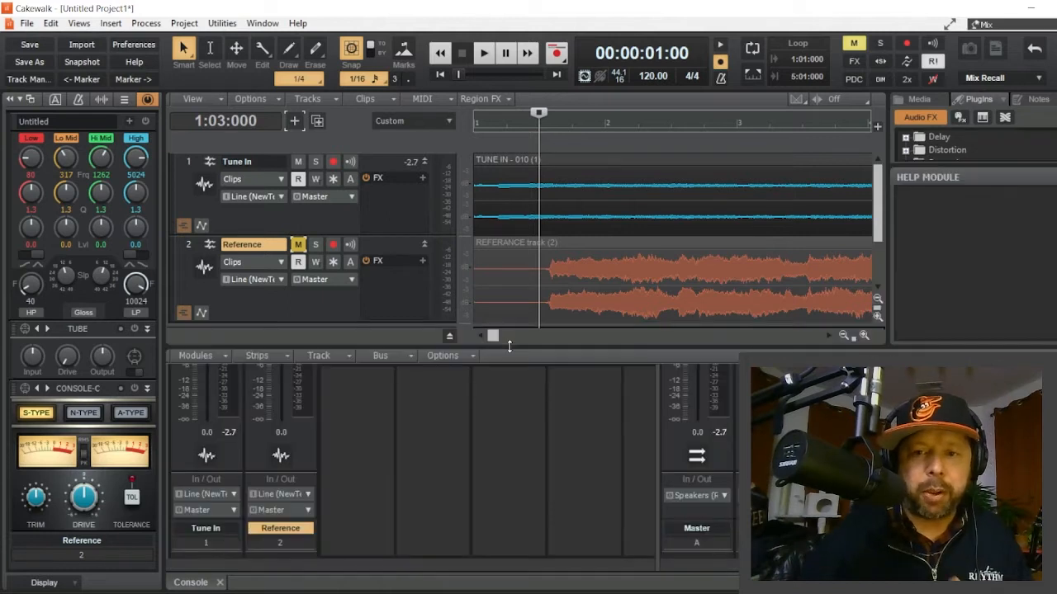
Step: Select the Tune In track, then hide and show its ProChannel again
{"action": "left_click", "coordinate": [252, 203]}
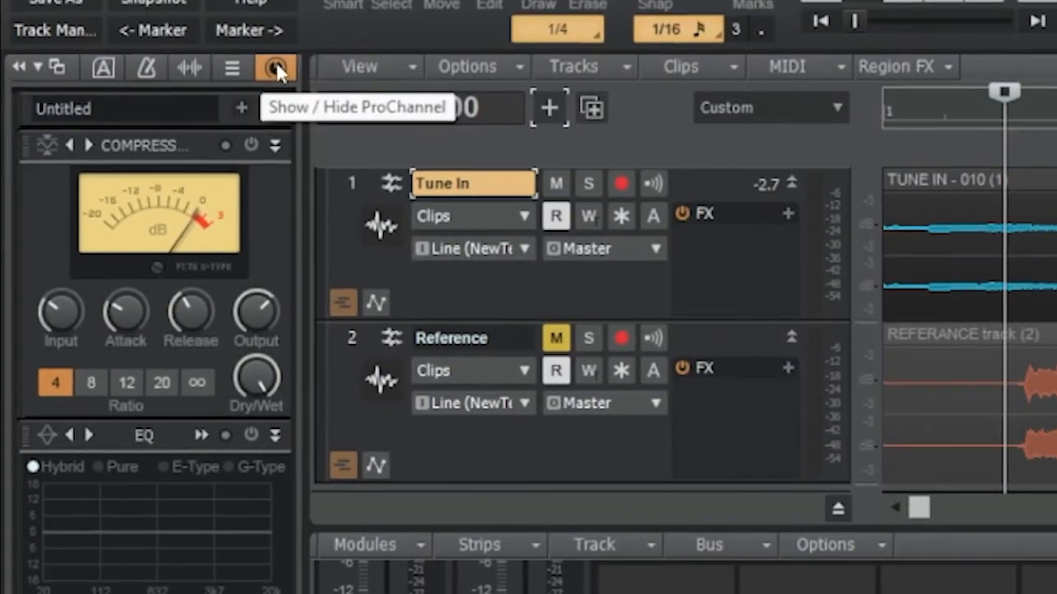
{"action": "left_click", "coordinate": [278, 18]}
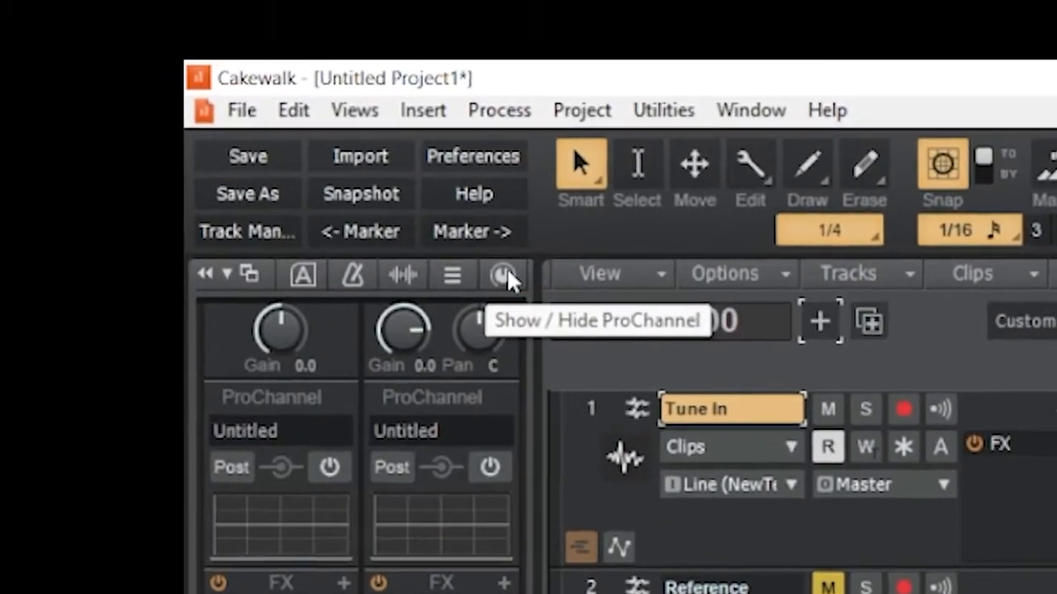
{"action": "left_click", "coordinate": [504, 276]}
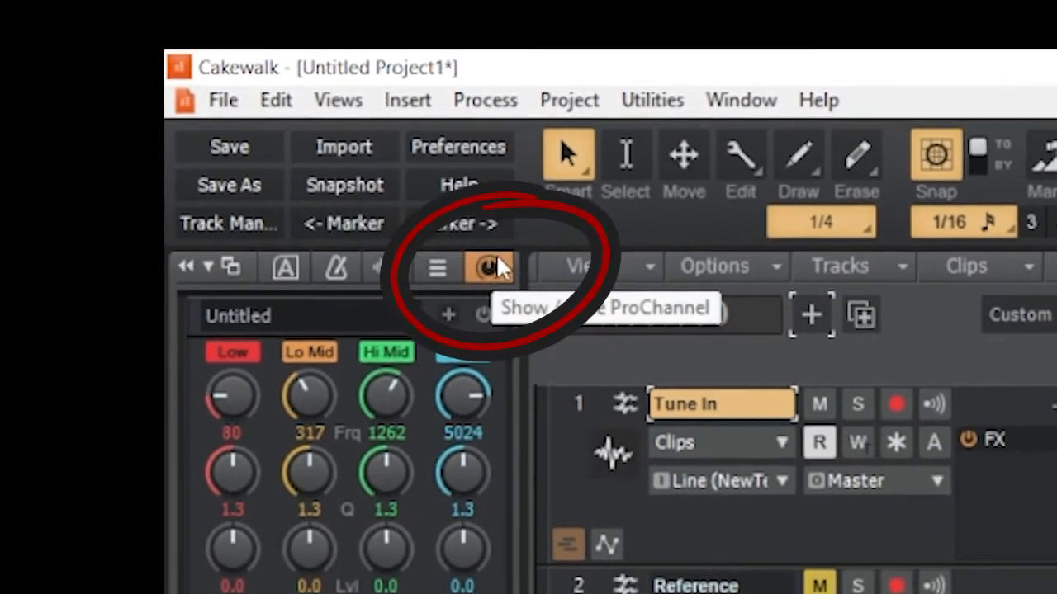
Step: Remove the compressor, Console Emulator Channel and Tube modules from the Tune In ProChannel, keeping only the EQ
{"action": "scroll", "coordinate": [257, 528], "scroll_direction": "up", "scroll_amount": 6}
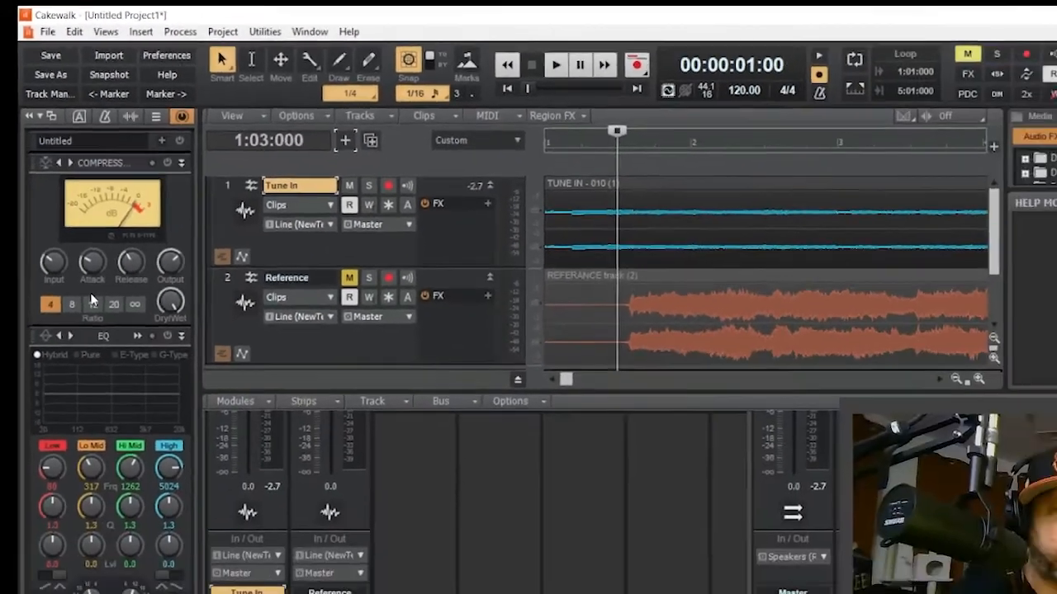
{"action": "scroll", "coordinate": [257, 529], "scroll_direction": "down", "scroll_amount": 4}
{"action": "scroll", "coordinate": [67, 263], "scroll_direction": "up", "scroll_amount": 4}
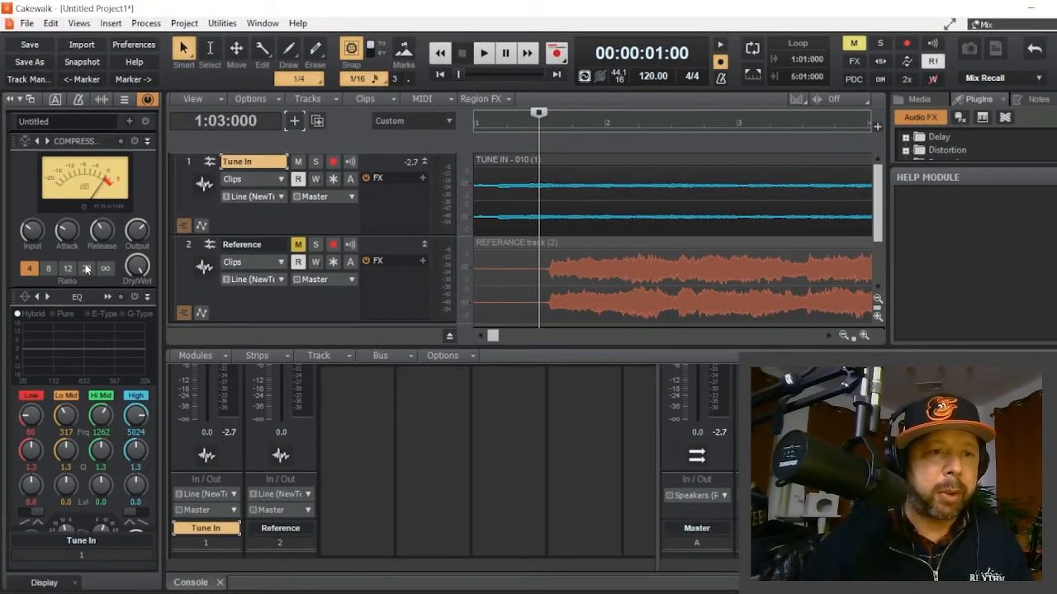
{"action": "right_click", "coordinate": [80, 145]}
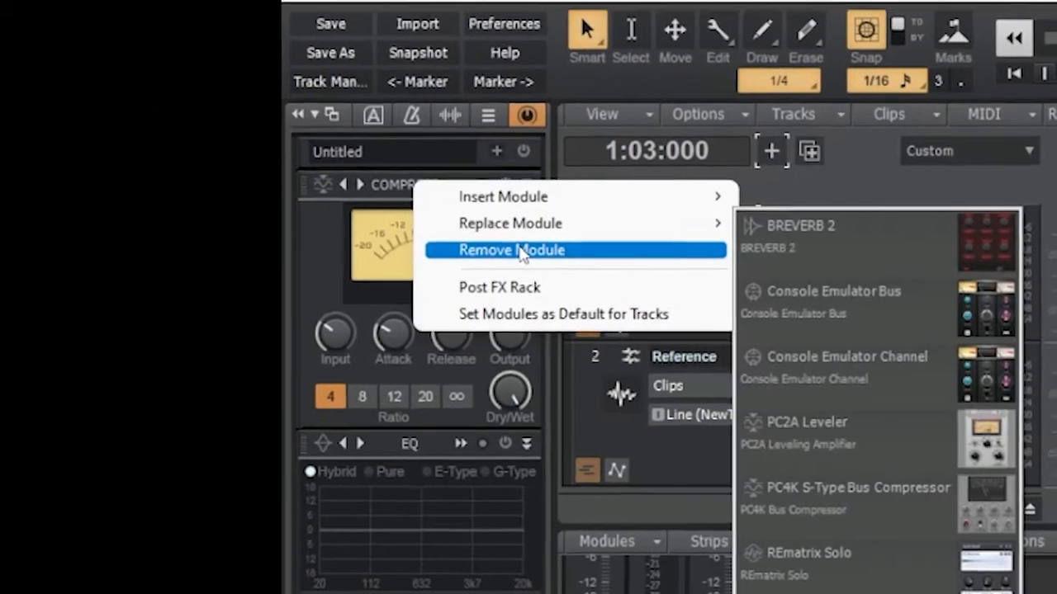
{"action": "left_click", "coordinate": [450, 242]}
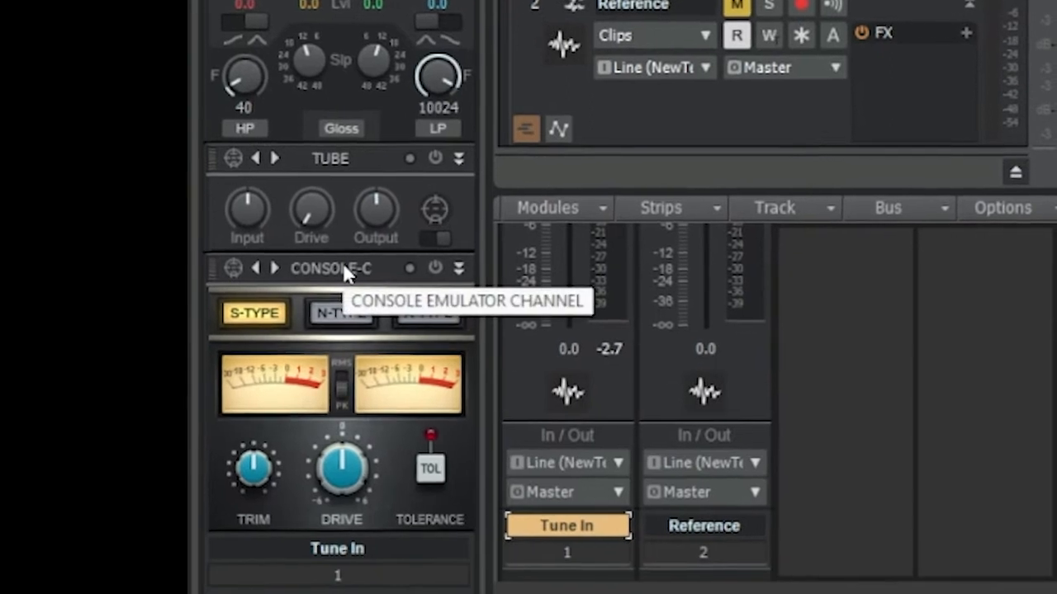
{"action": "right_click", "coordinate": [337, 274]}
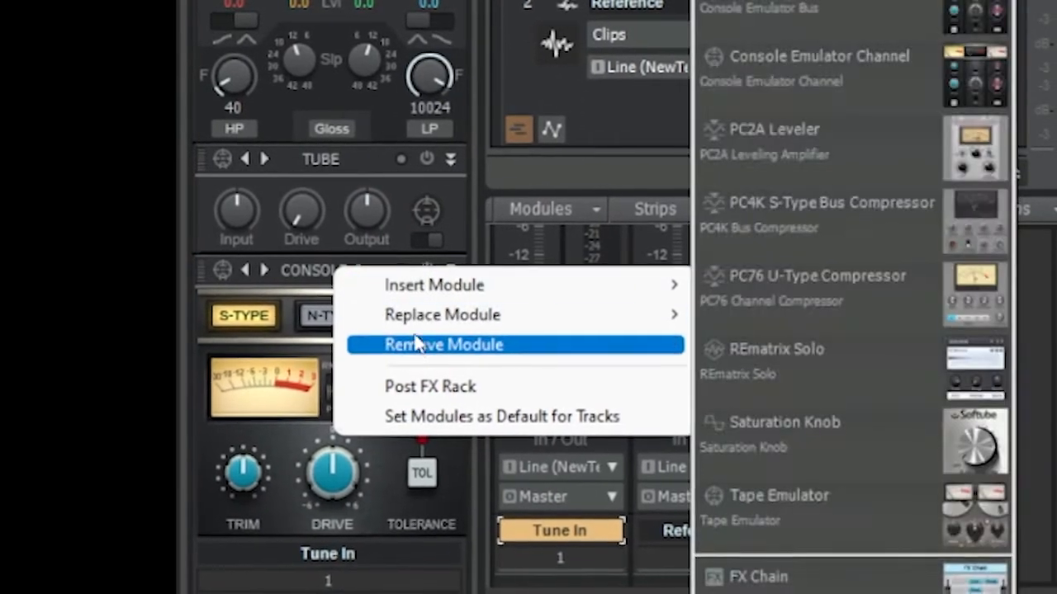
{"action": "left_click", "coordinate": [419, 344]}
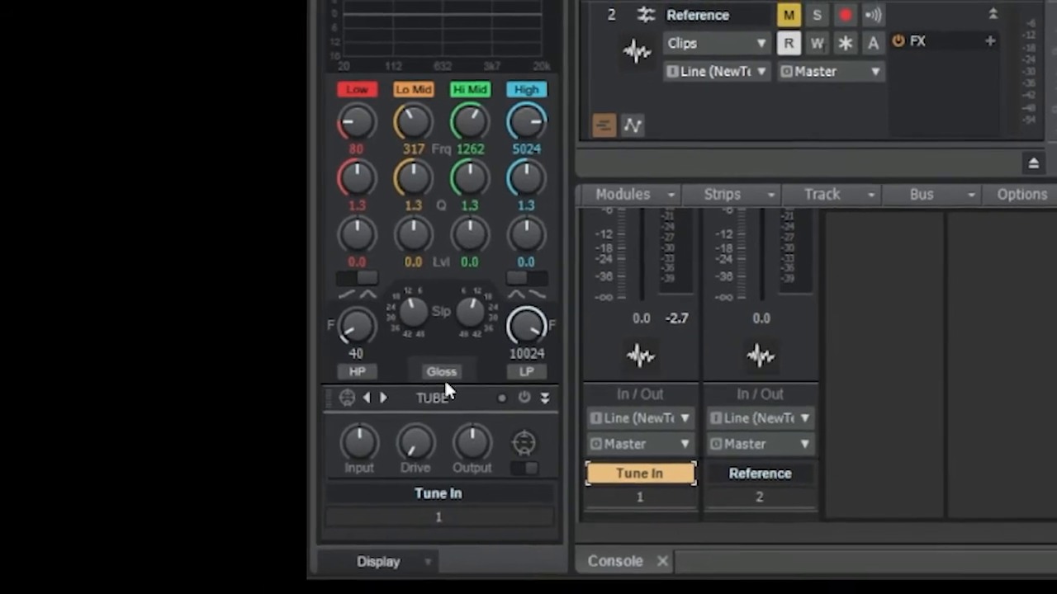
{"action": "right_click", "coordinate": [459, 398]}
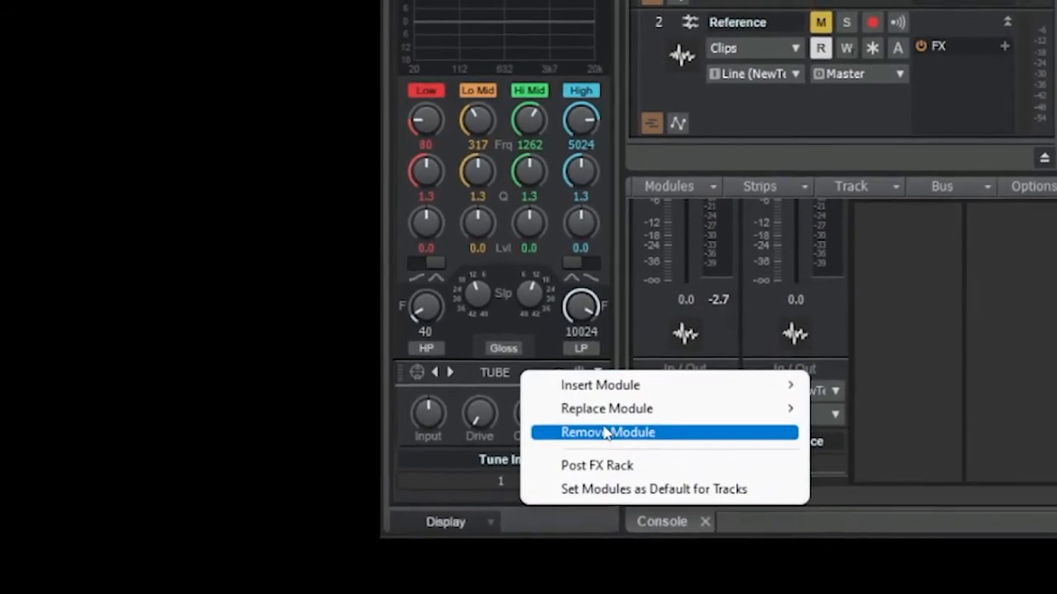
{"action": "left_click", "coordinate": [605, 437]}
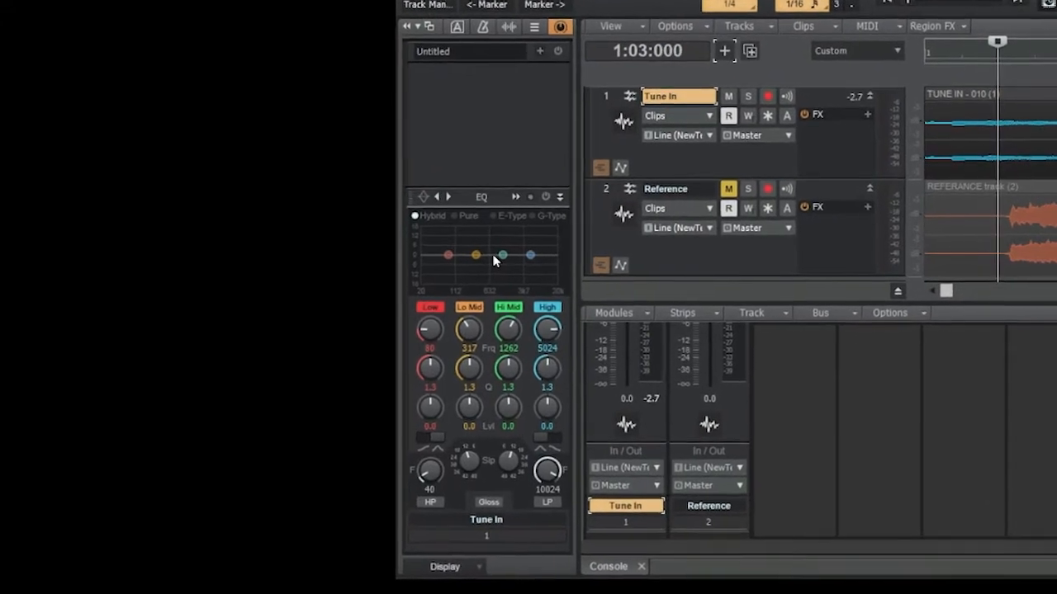
Step: Enable the high-pass filter in the Tune In track's QuadCurve Equalizer, steepen its slope and set its frequency to 22 Hz
{"action": "double_click", "coordinate": [507, 259]}
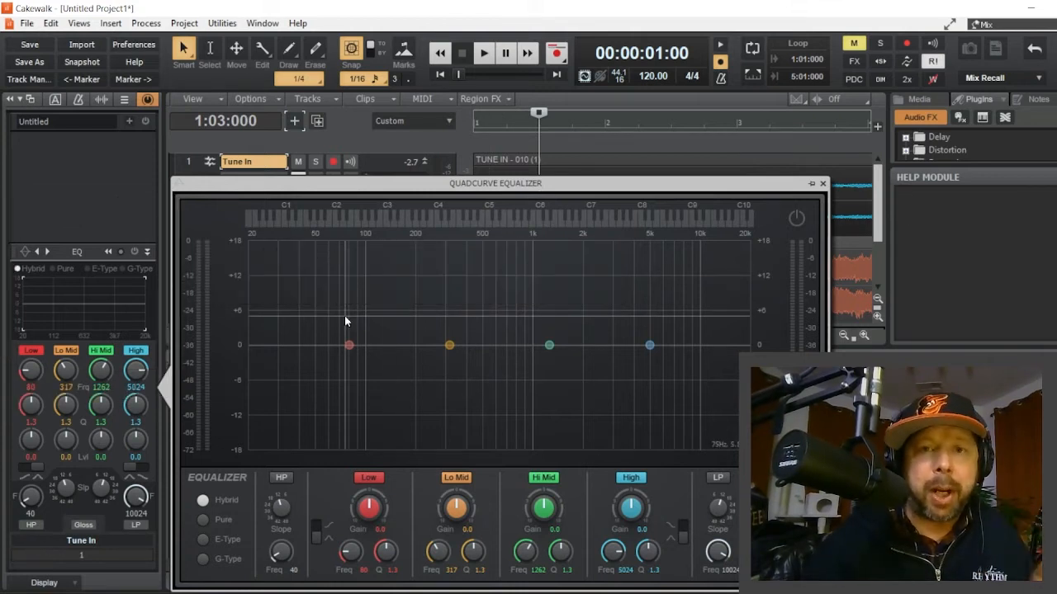
{"action": "left_click", "coordinate": [281, 478]}
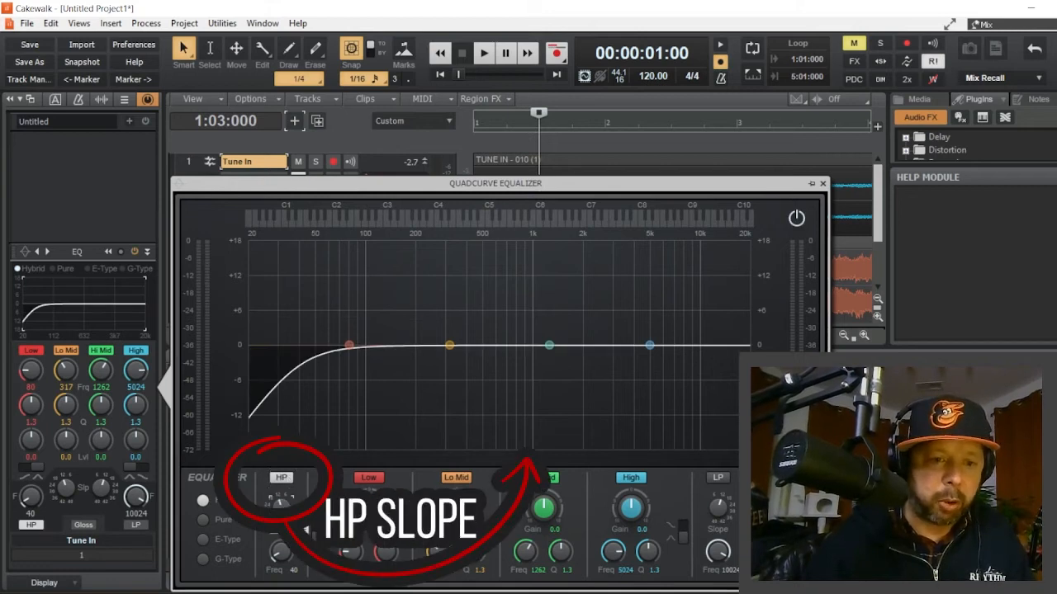
{"action": "left_click_drag", "start_coordinate": [281, 507], "coordinate": [282, 464]}
{"action": "left_click_drag", "start_coordinate": [282, 508], "coordinate": [281, 500]}
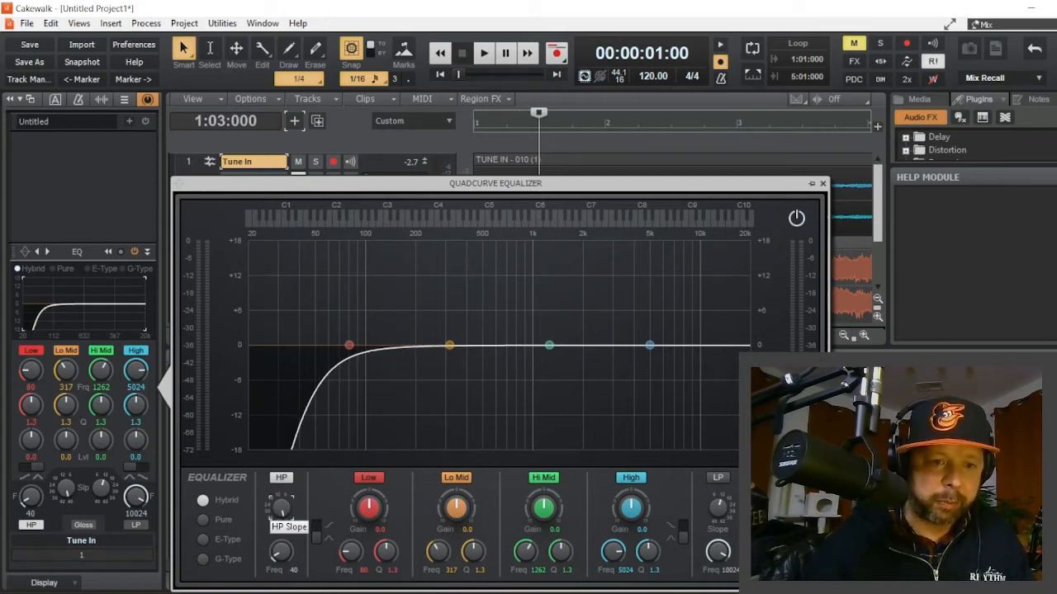
{"action": "left_click_drag", "start_coordinate": [281, 554], "coordinate": [282, 576]}
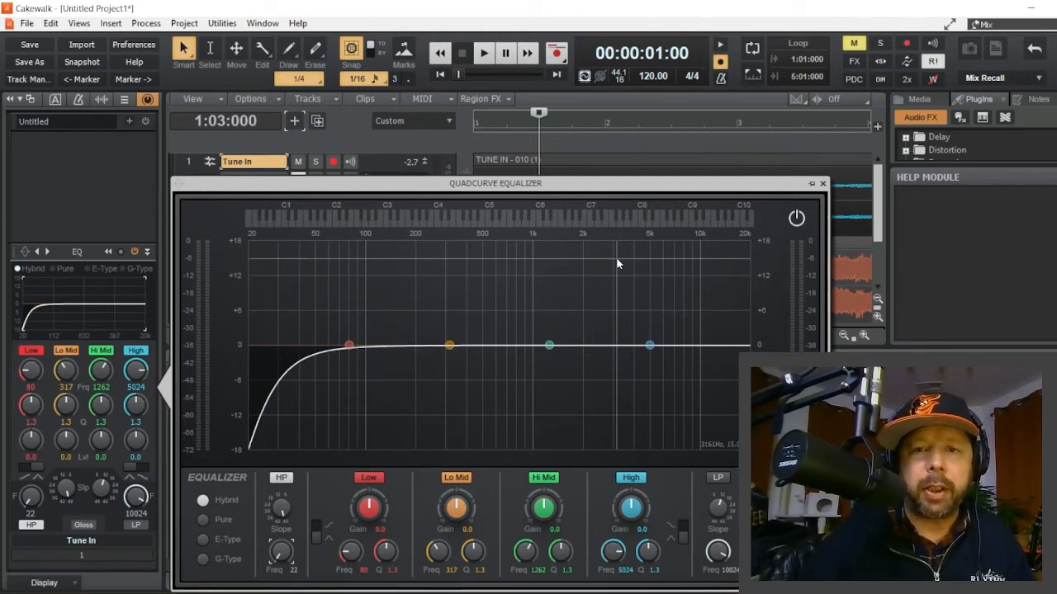
Step: Close the equalizer and move the playback position forward to about 5:04:720
{"action": "left_click", "coordinate": [728, 125]}
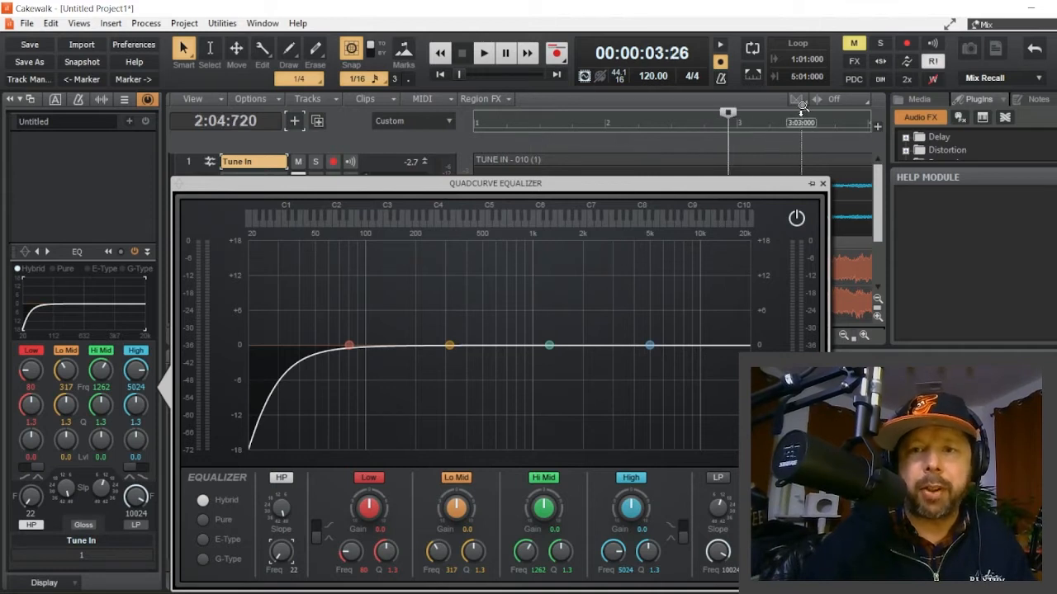
{"action": "left_click", "coordinate": [809, 127]}
{"action": "left_click", "coordinate": [822, 183]}
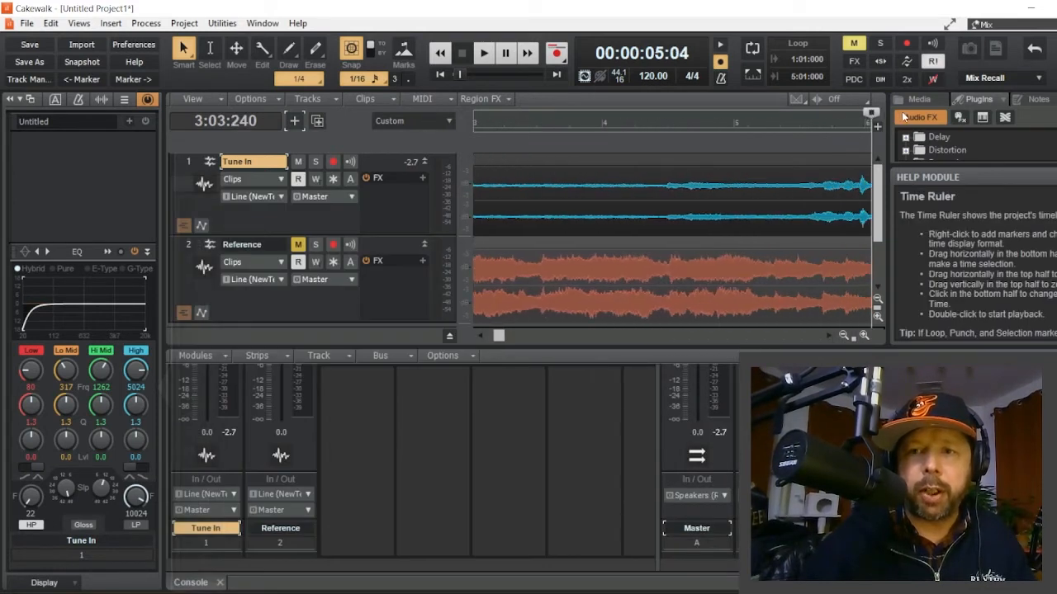
{"action": "left_click_drag", "start_coordinate": [869, 124], "coordinate": [623, 143]}
{"action": "left_click", "coordinate": [621, 144]}
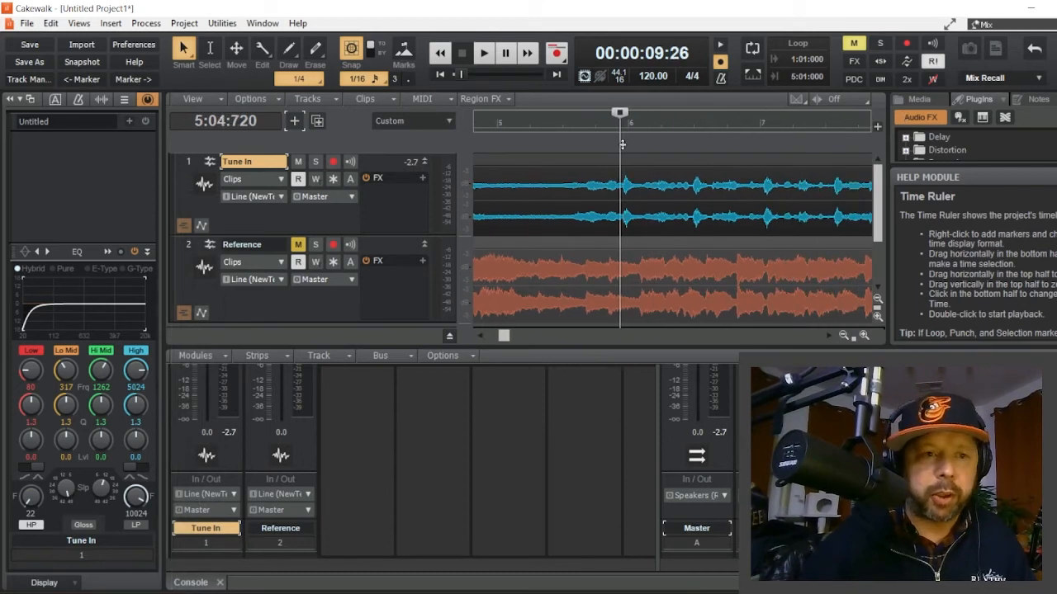
Step: Play the mix with the Tune In equalizer open, sweep the high-pass frequency up to about 71 Hz, and settle it at 25 Hz
{"action": "double_click", "coordinate": [82, 306]}
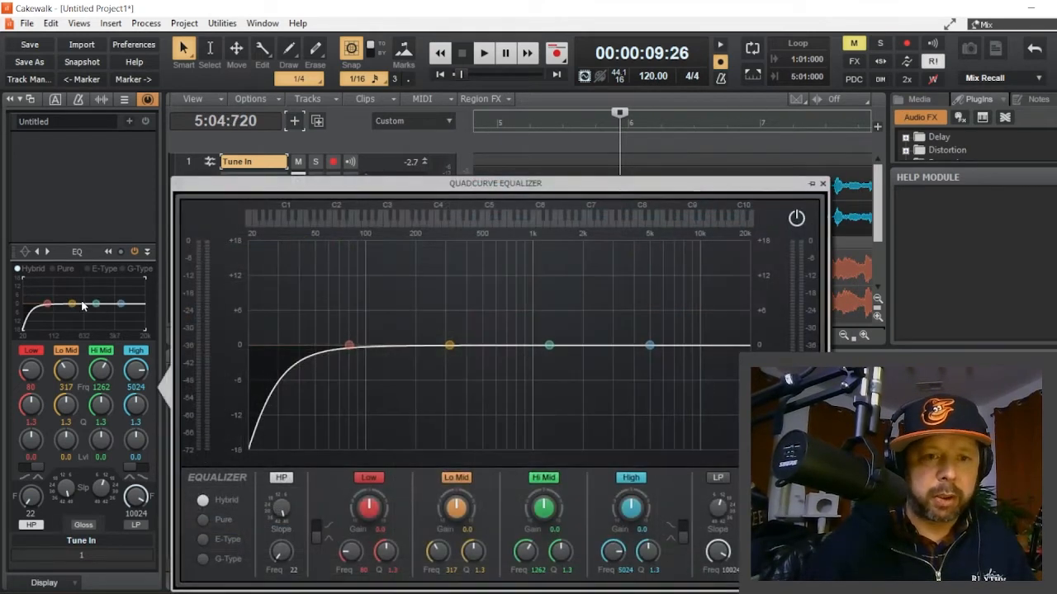
{"action": "left_click", "coordinate": [484, 52]}
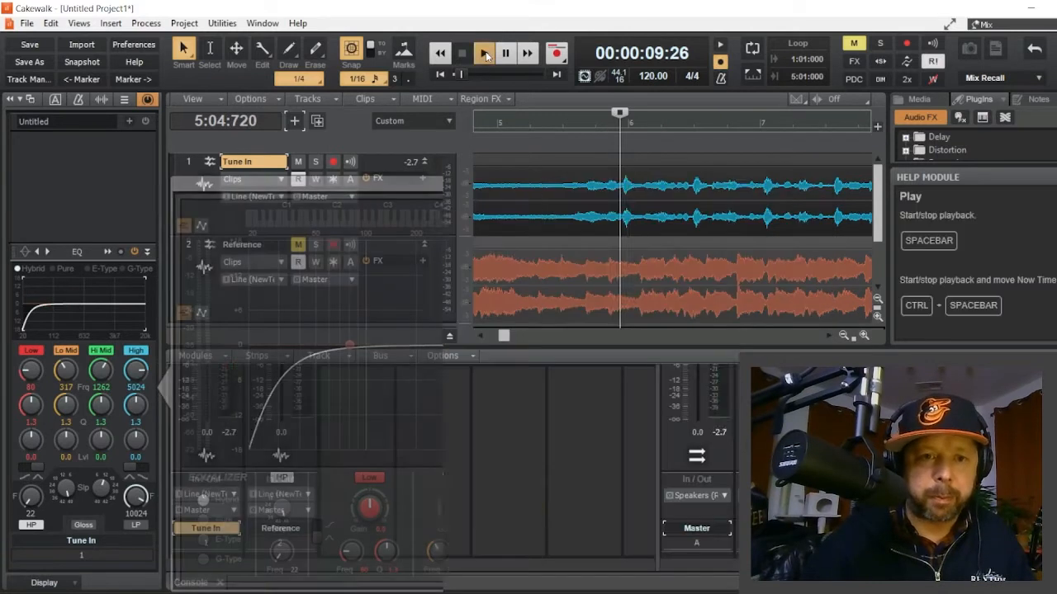
{"action": "double_click", "coordinate": [72, 308]}
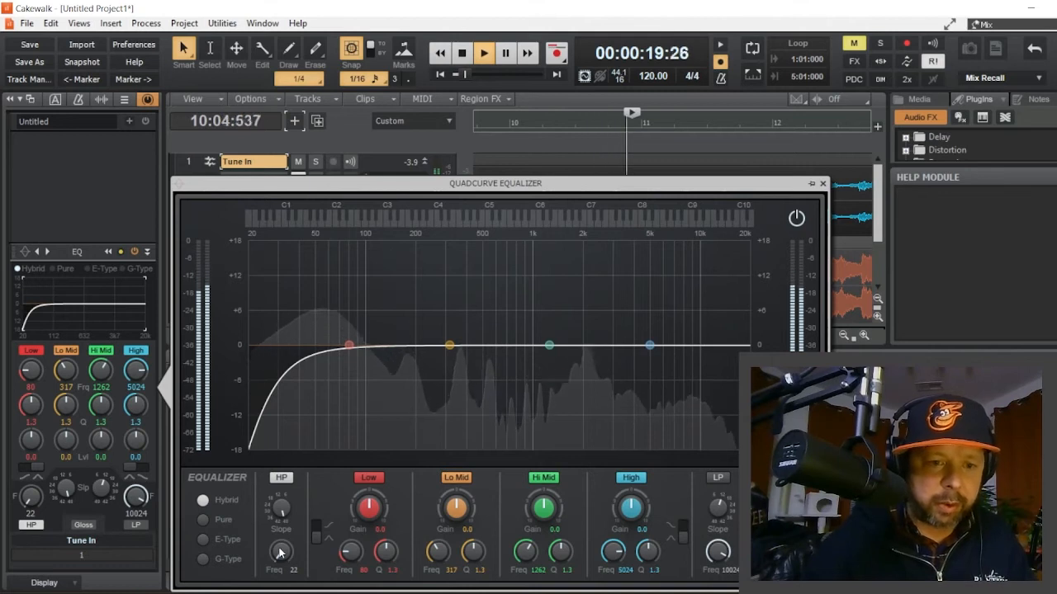
{"action": "left_click_drag", "start_coordinate": [281, 553], "coordinate": [281, 527]}
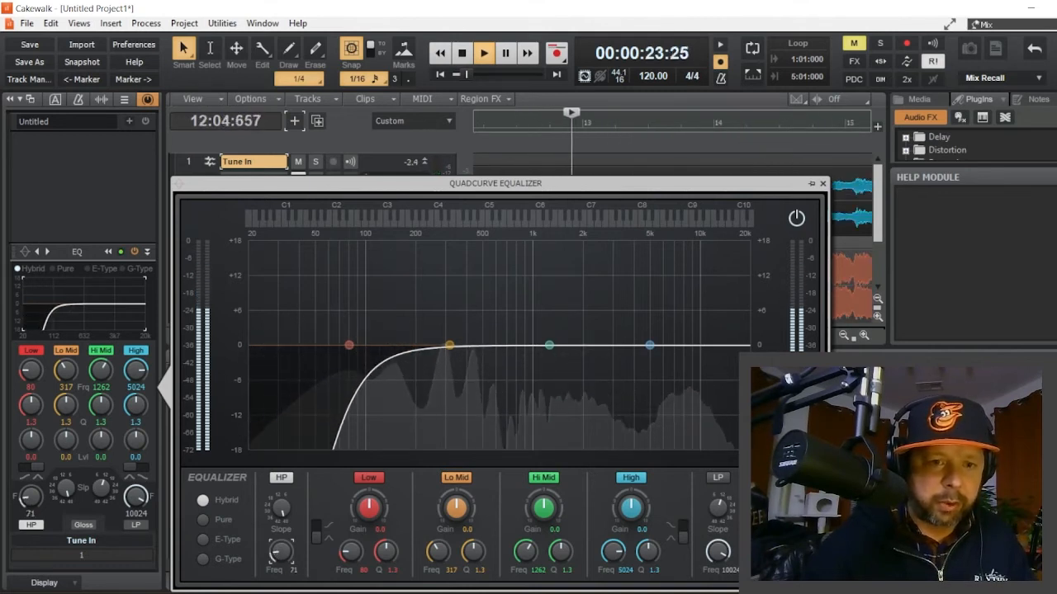
{"action": "left_click_drag", "start_coordinate": [281, 528], "coordinate": [280, 550]}
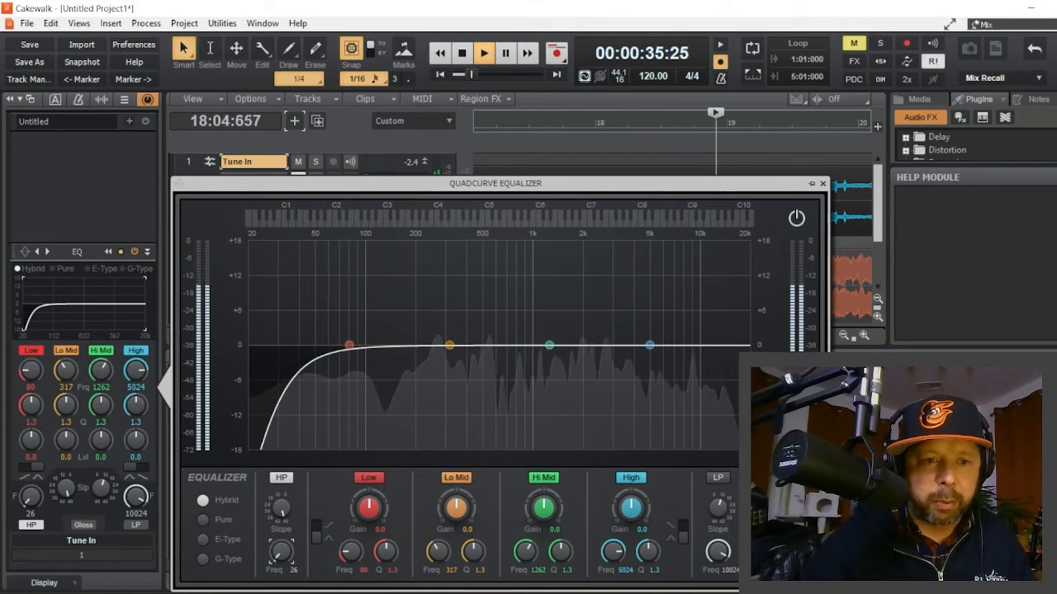
{"action": "left_click_drag", "start_coordinate": [281, 549], "coordinate": [281, 550]}
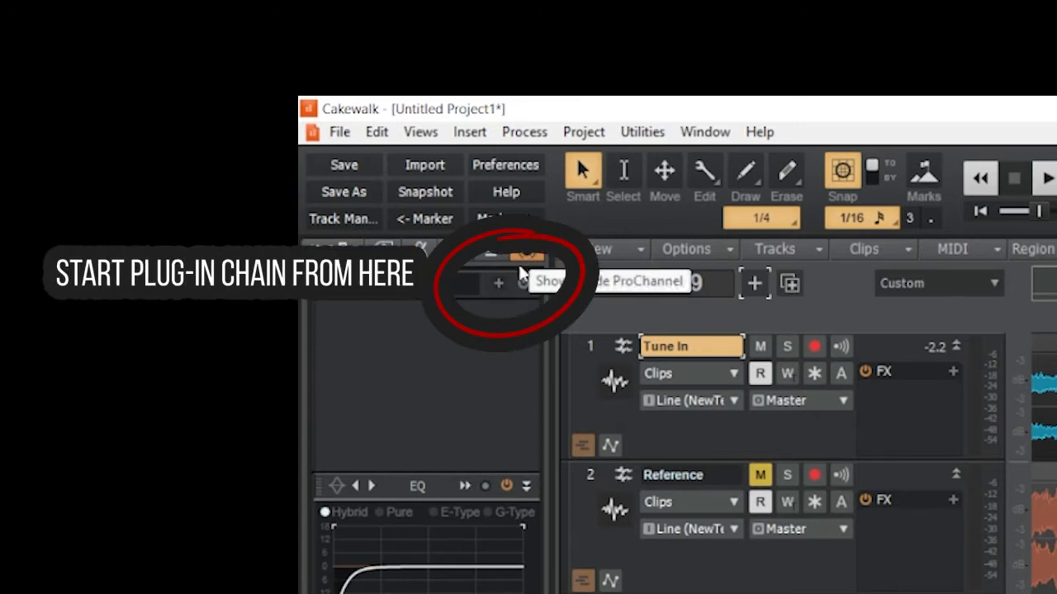
Step: Add a Console Emulator Bus module to the Tune In ProChannel below the EQ
{"action": "left_click", "coordinate": [499, 282]}
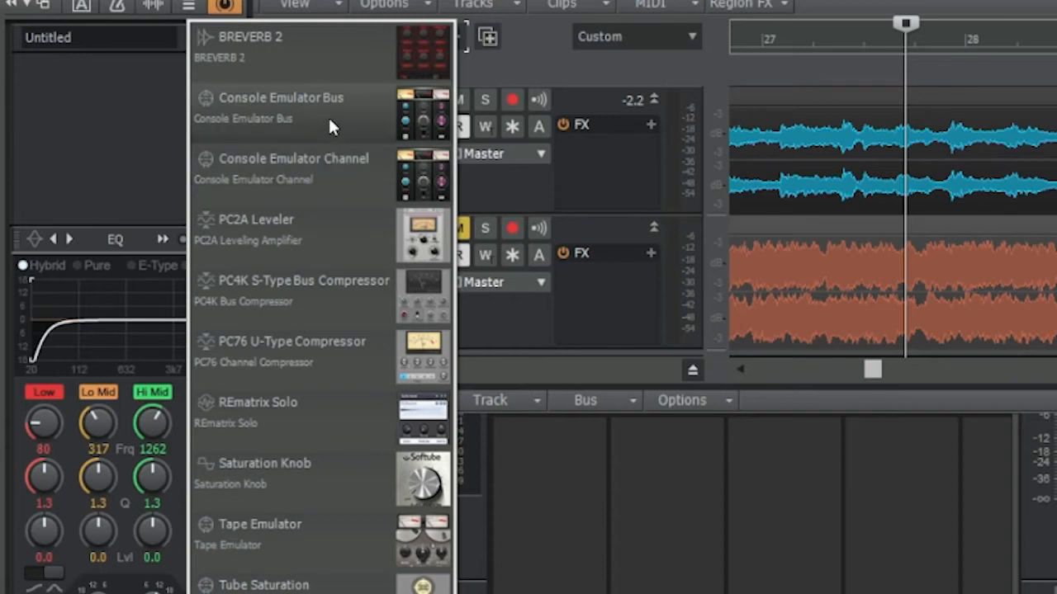
{"action": "left_click_drag", "start_coordinate": [328, 116], "coordinate": [30, 313]}
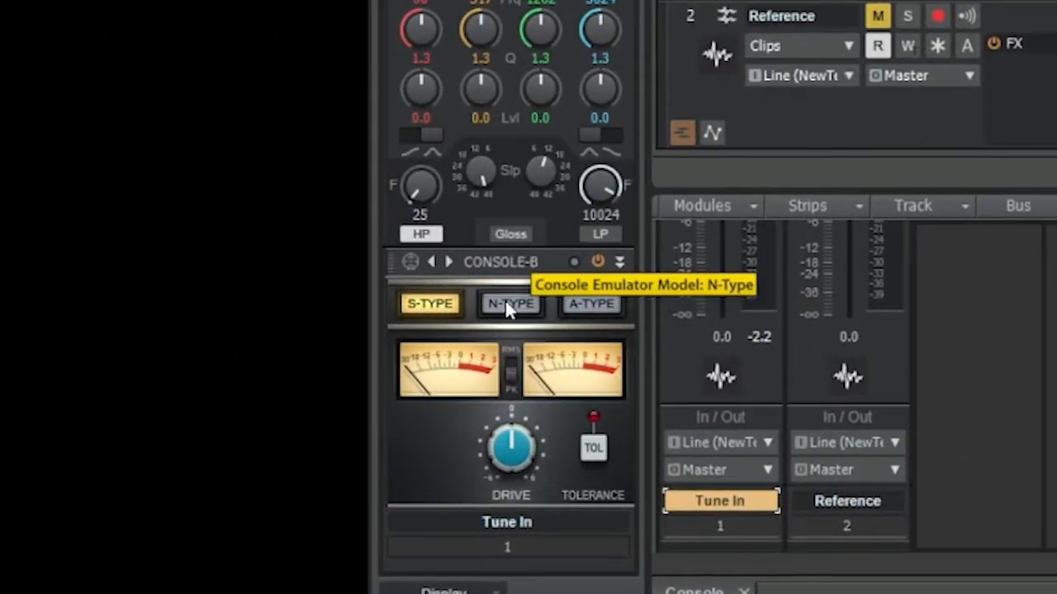
Step: Set the Console Emulator Bus model to N-Type and raise its drive to about 3.9 dB while the mix plays
{"action": "left_click", "coordinate": [166, 392]}
{"action": "left_click", "coordinate": [591, 303]}
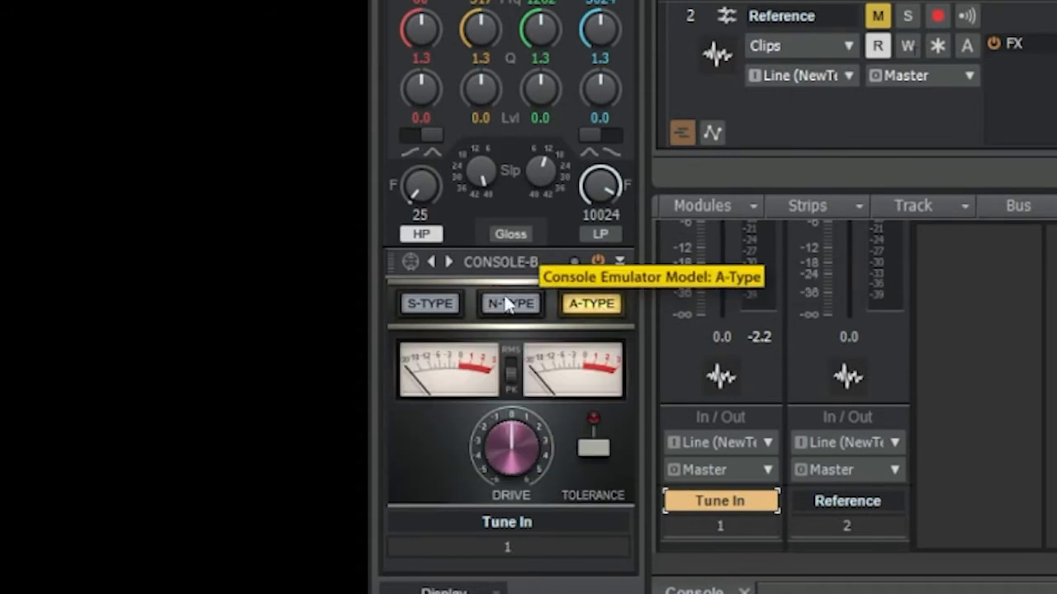
{"action": "left_click", "coordinate": [511, 304]}
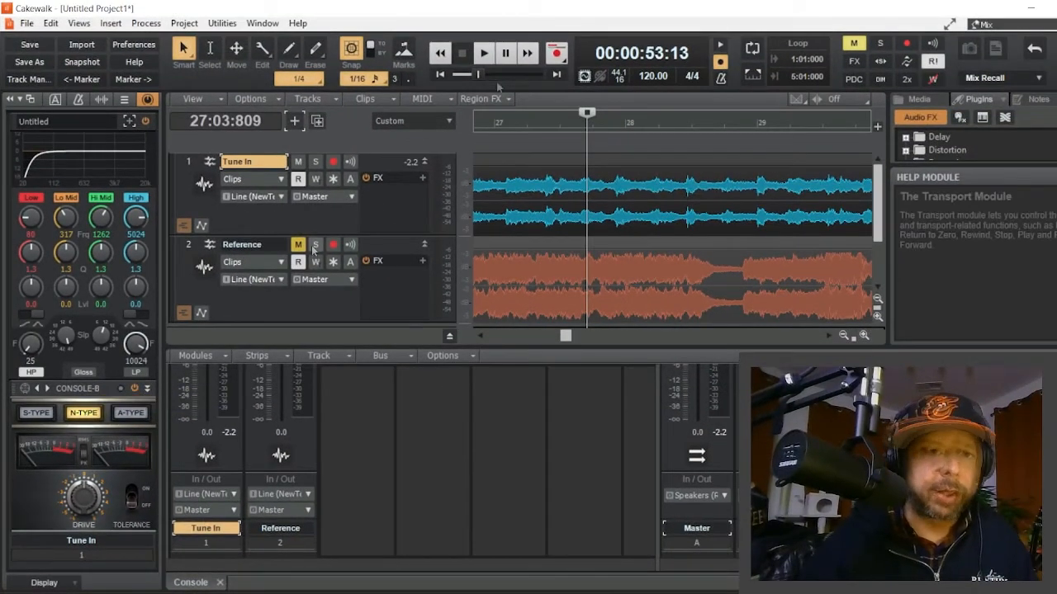
{"action": "left_click", "coordinate": [484, 53]}
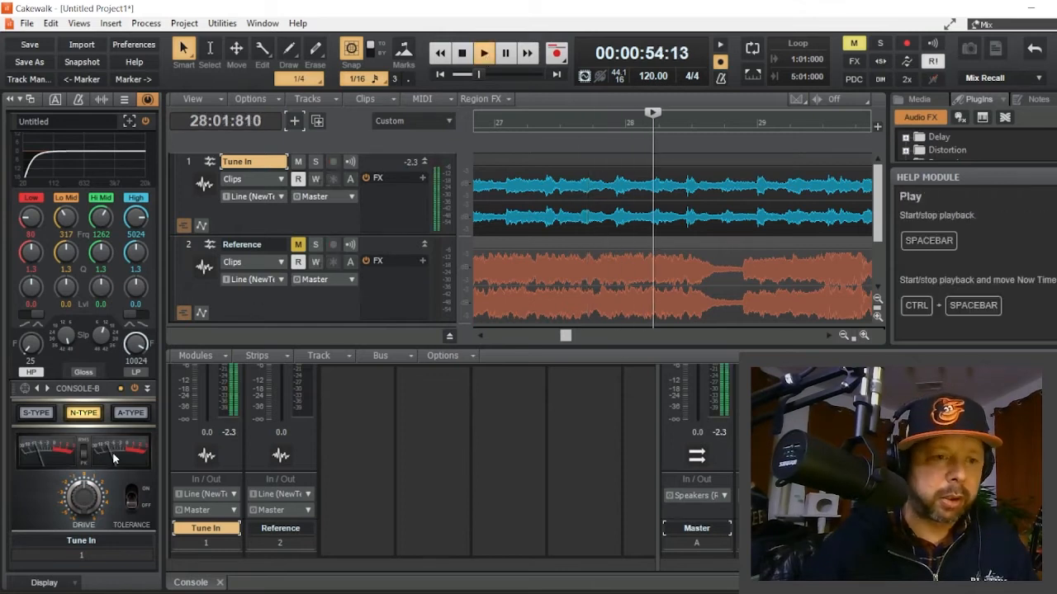
{"action": "left_click_drag", "start_coordinate": [78, 492], "coordinate": [76, 459]}
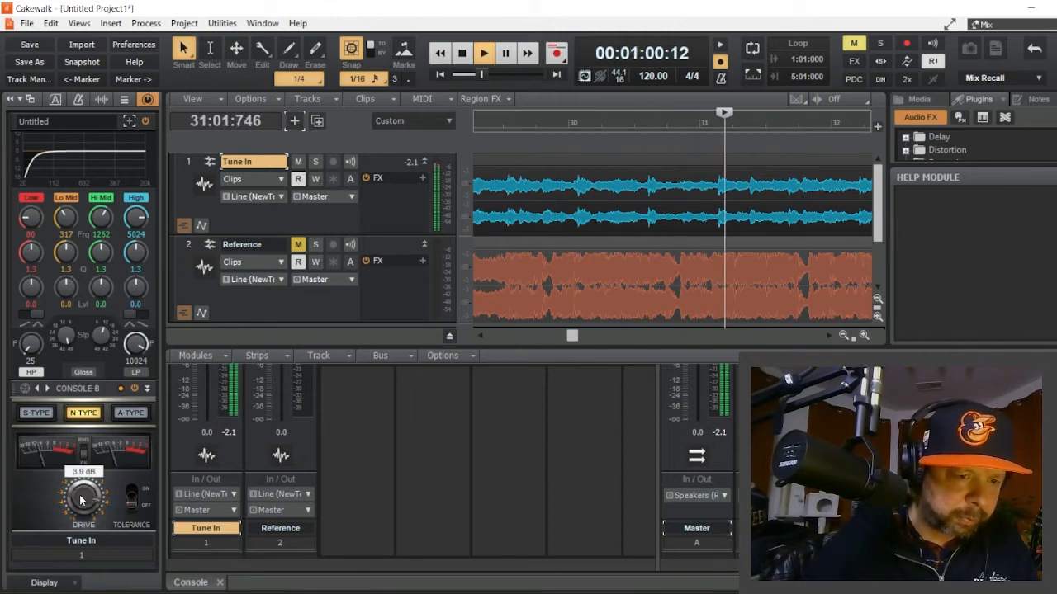
{"action": "left_click", "coordinate": [460, 53]}
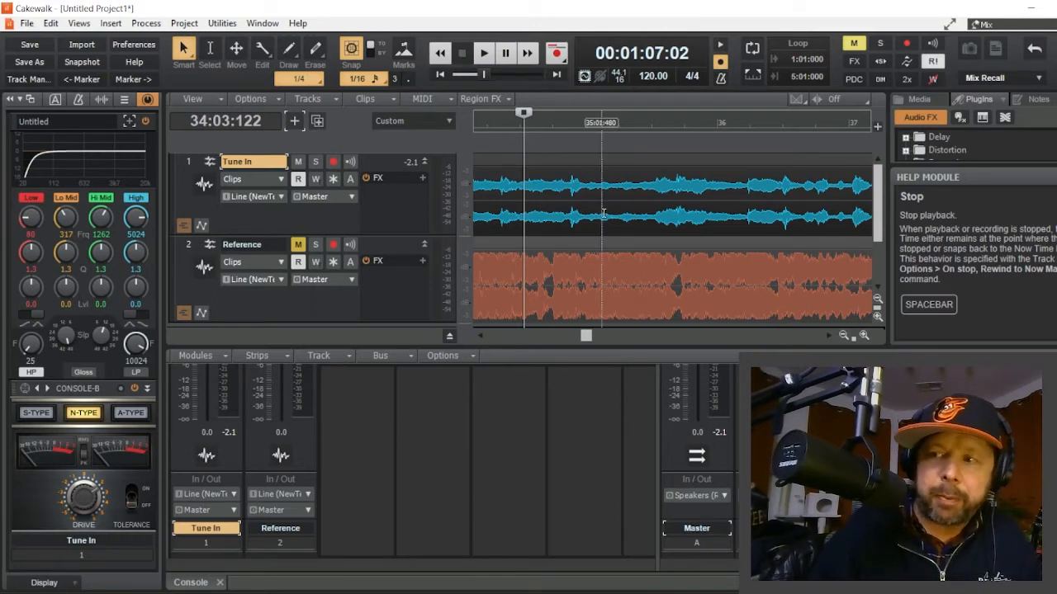
Step: Add an FX Chain module above the Console Emulator and raise its output to about 4.0 dB while the mix plays
{"action": "left_click", "coordinate": [129, 122]}
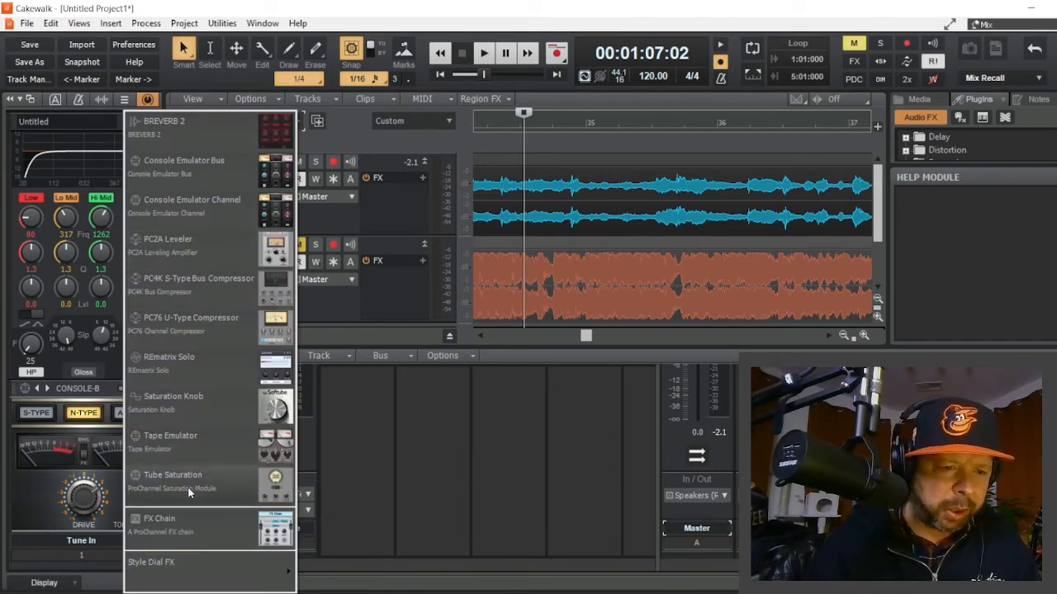
{"action": "left_click", "coordinate": [196, 521]}
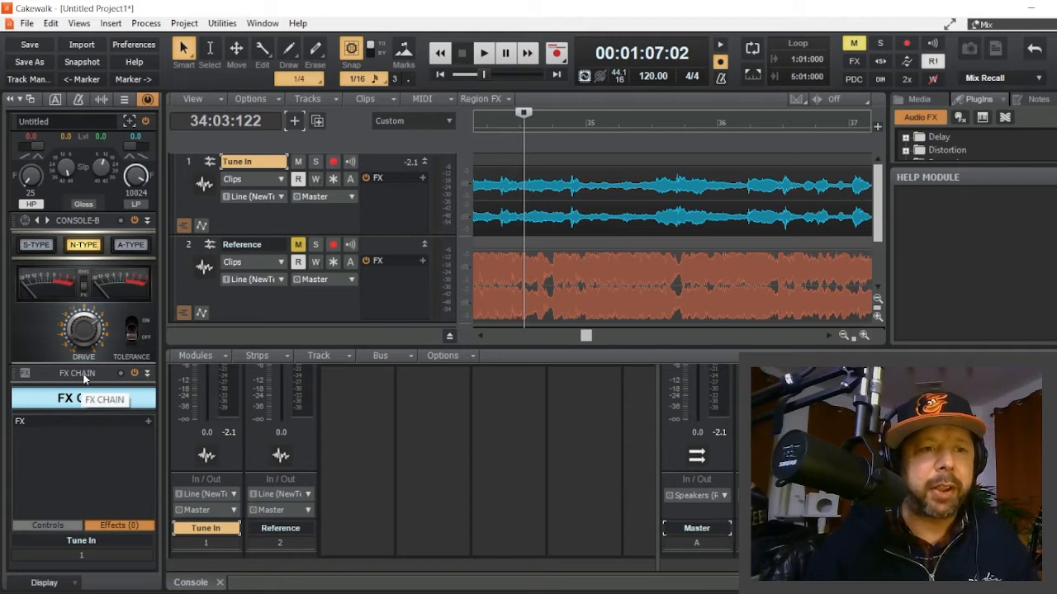
{"action": "left_click_drag", "start_coordinate": [83, 373], "coordinate": [93, 279]}
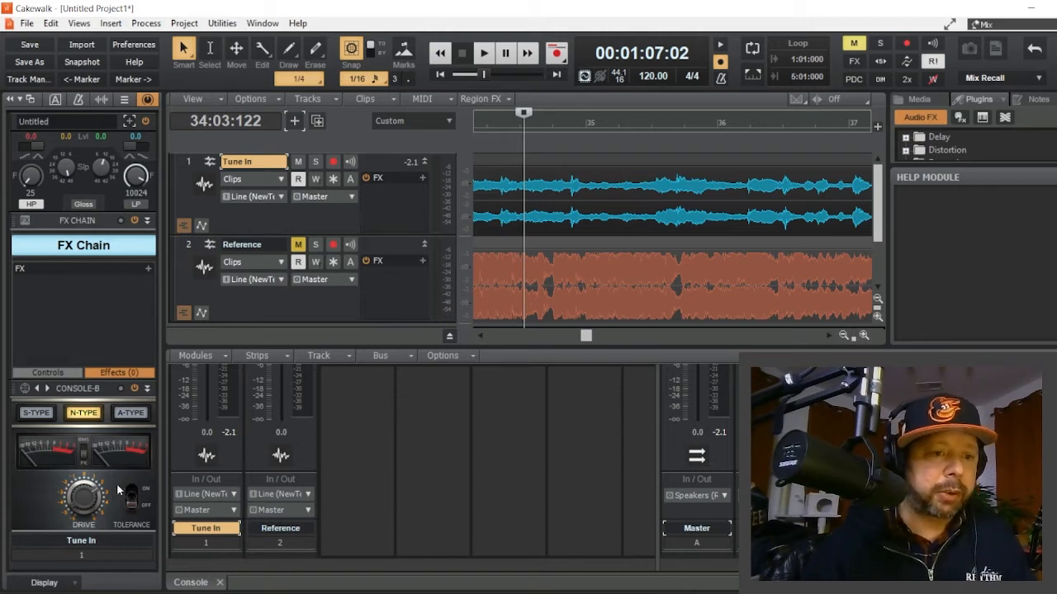
{"action": "left_click", "coordinate": [44, 371]}
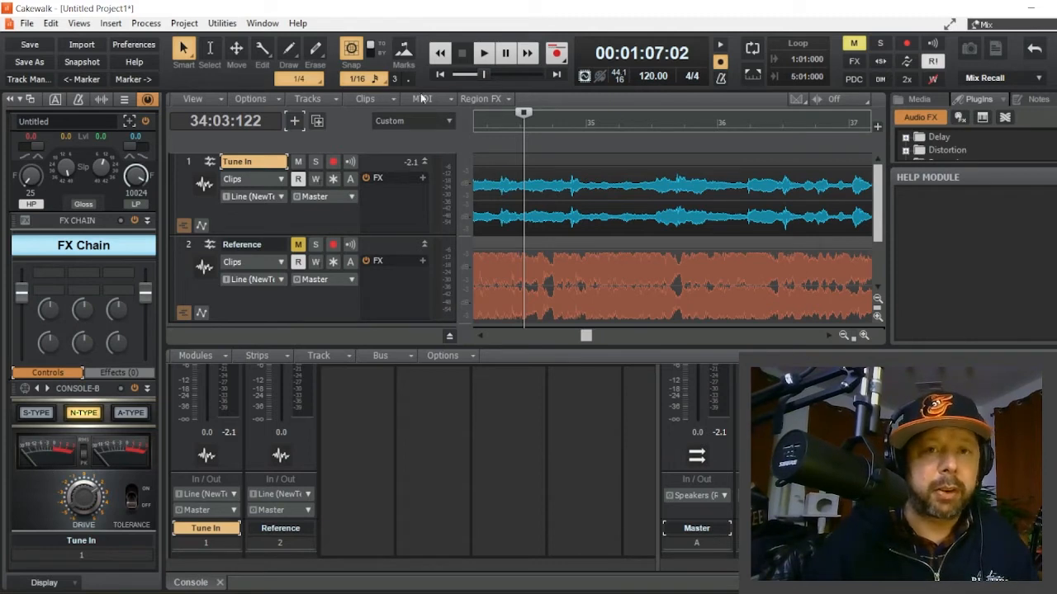
{"action": "key", "text": "space"}
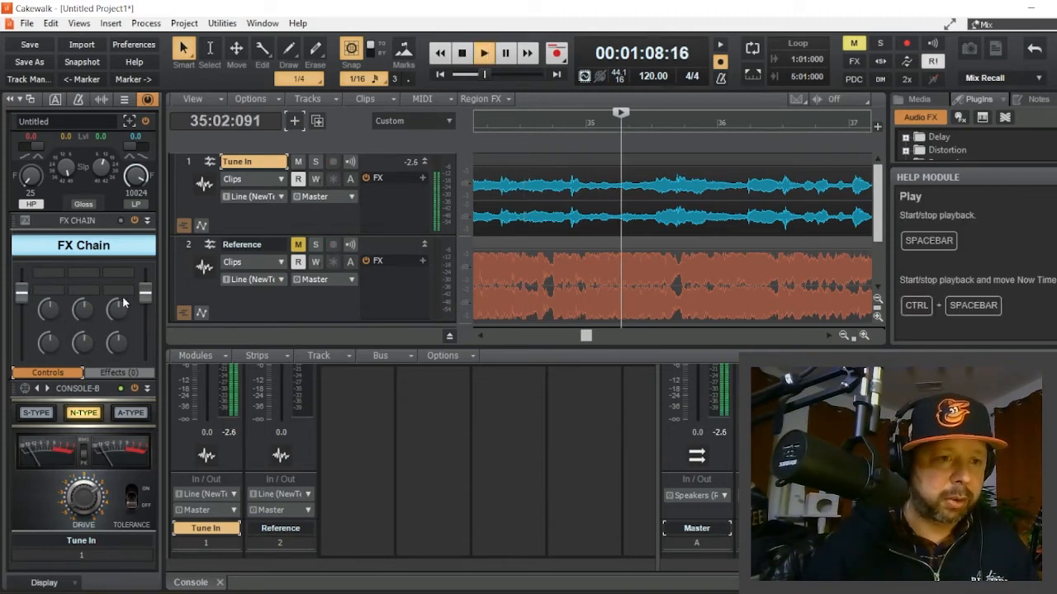
{"action": "left_click_drag", "start_coordinate": [146, 293], "coordinate": [145, 284]}
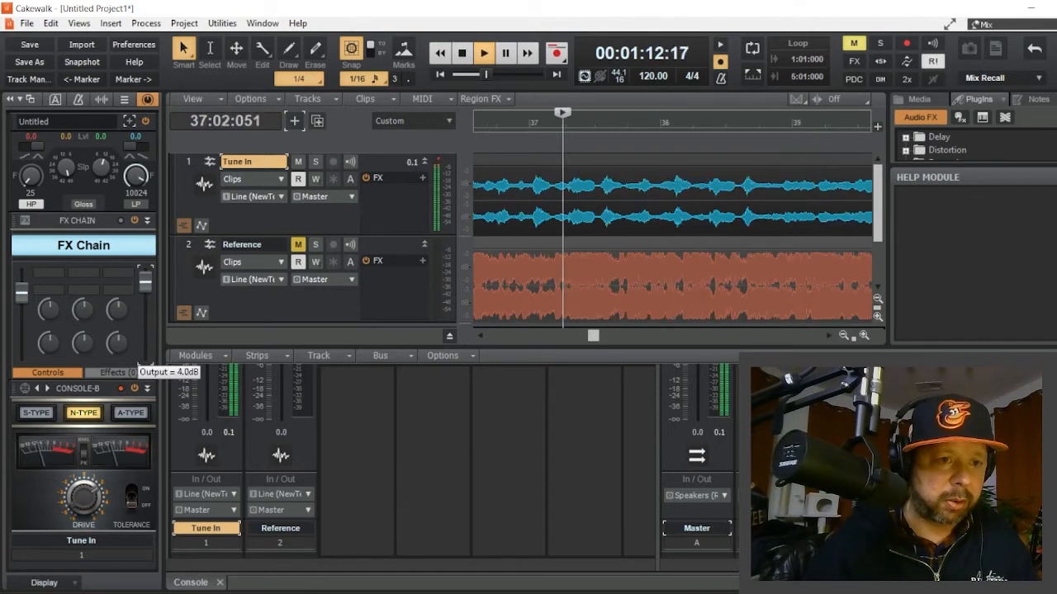
Step: Readjust the Console Emulator's drive by ear during playback and stop the mix
{"action": "mouse_move", "coordinate": [85, 502]}
{"action": "left_mouse_down"}
{"action": "mouse_move", "coordinate": [75, 479]}
{"action": "mouse_move", "coordinate": [78, 506]}
{"action": "left_mouse_up"}
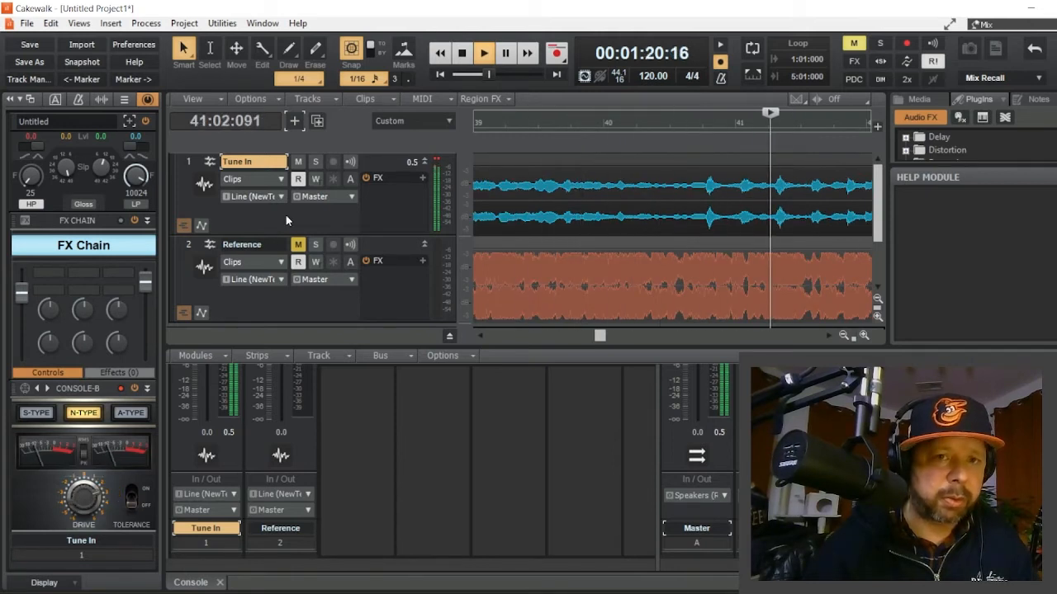
{"action": "left_click", "coordinate": [464, 54]}
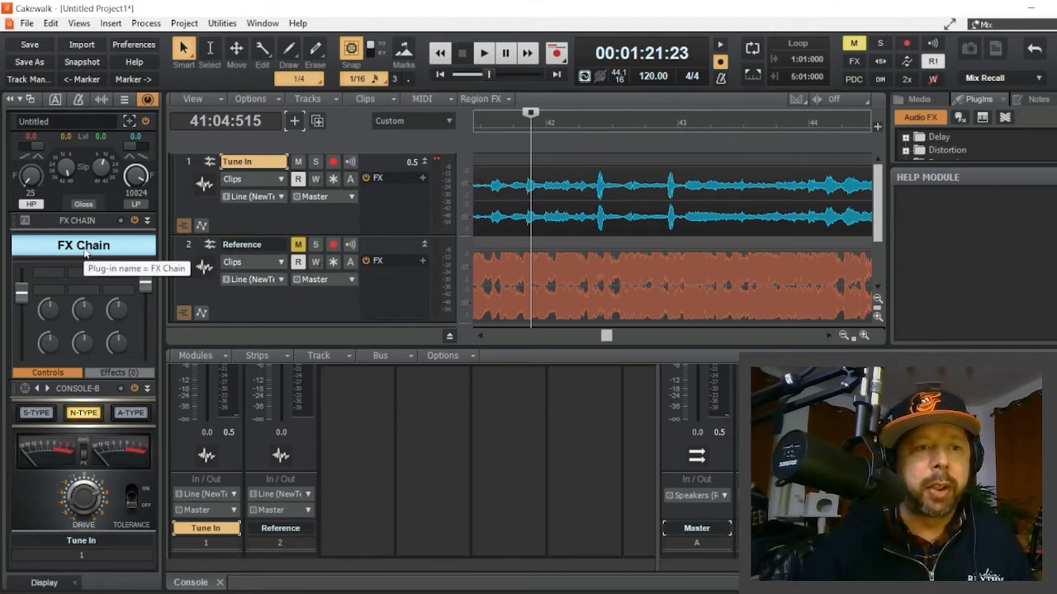
Step: Remove the FX Chain module and add a Tube Saturation module below the Console Emulator in the Tune In ProChannel
{"action": "right_click", "coordinate": [111, 251]}
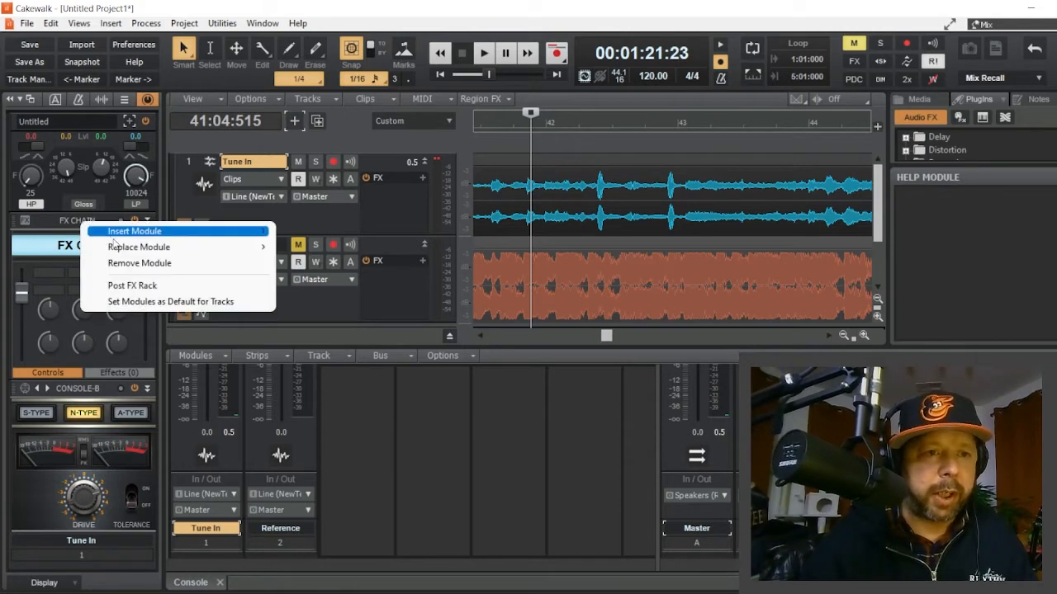
{"action": "left_click", "coordinate": [134, 264]}
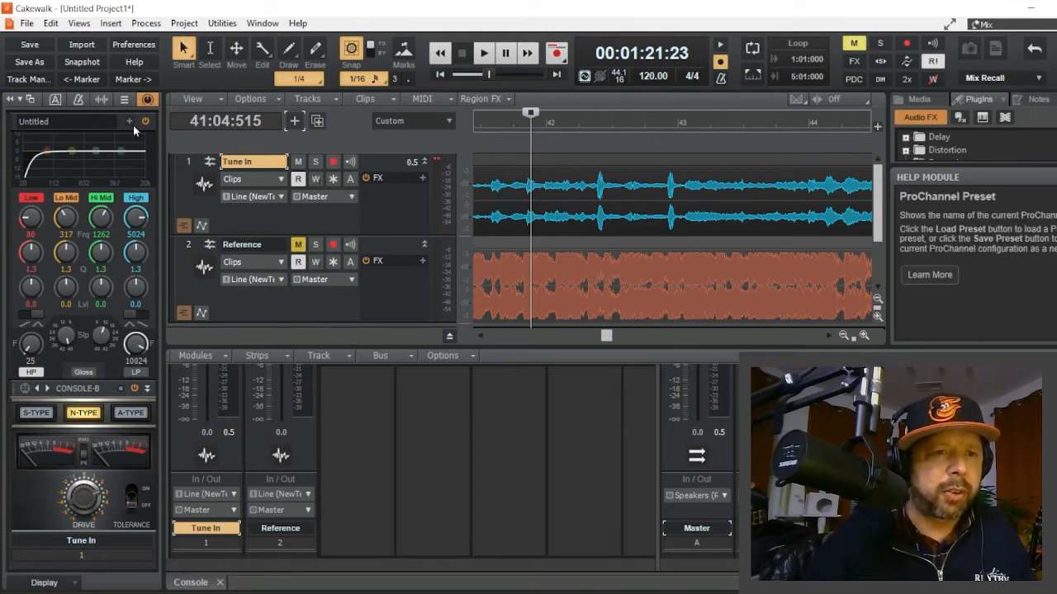
{"action": "left_click", "coordinate": [129, 120]}
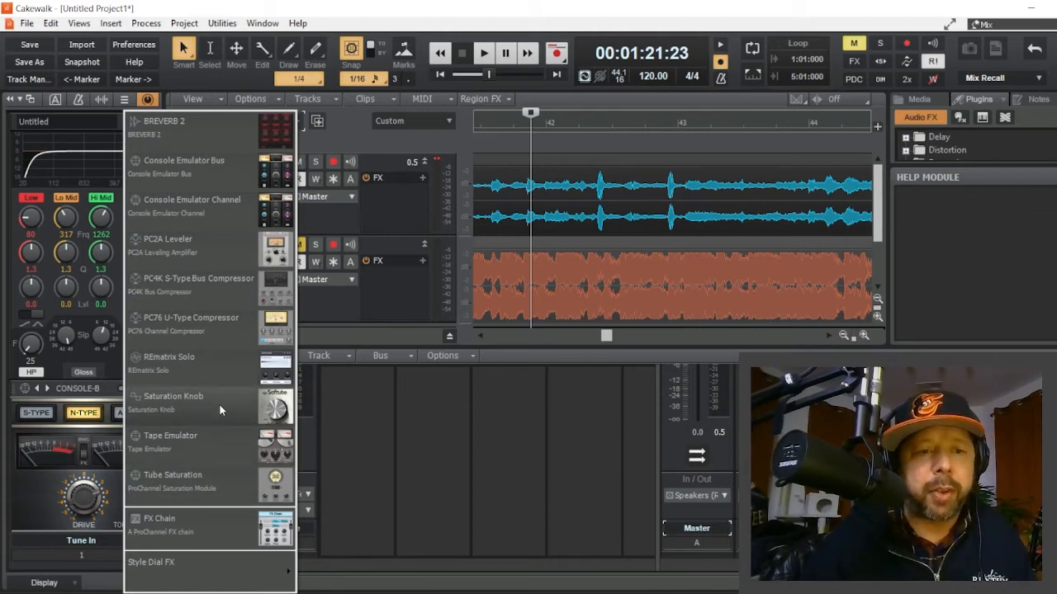
{"action": "left_click", "coordinate": [210, 477]}
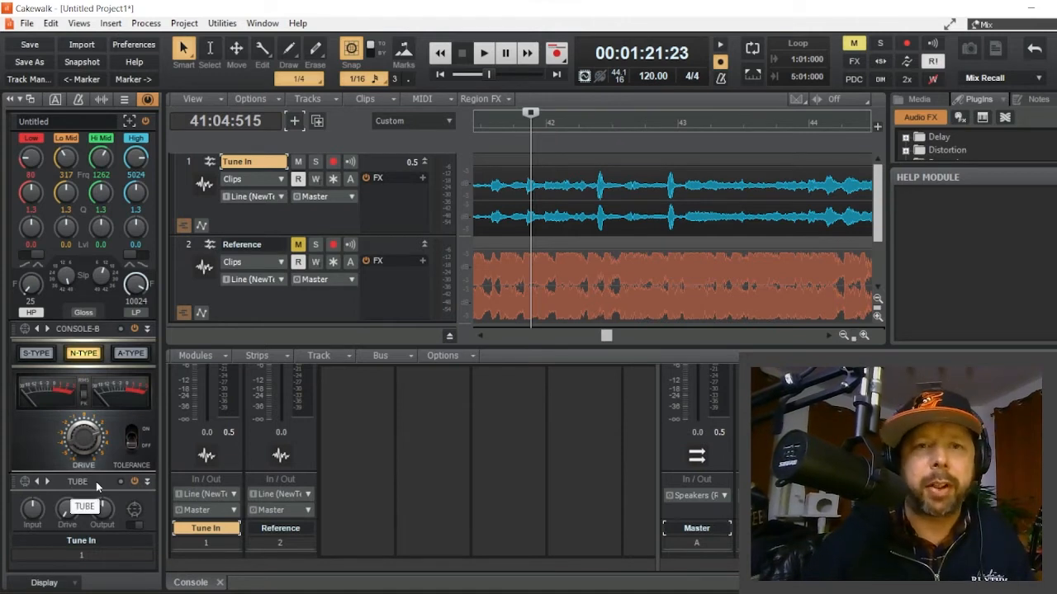
Step: Play the mix and raise the Tube Saturation module's drive, along with its input to about 4.1 dB
{"action": "mouse_move", "coordinate": [31, 516]}
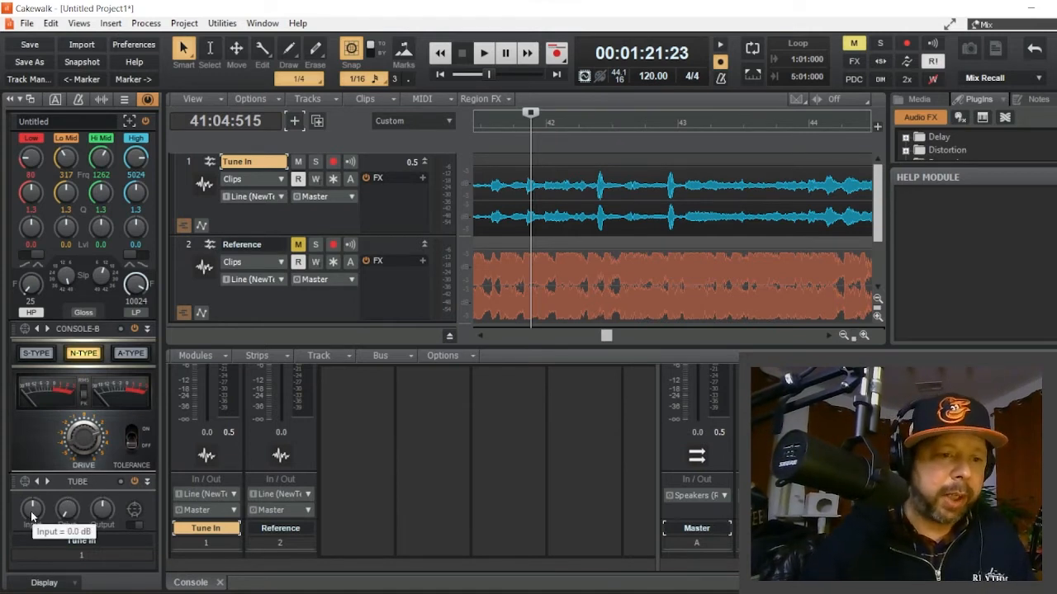
{"action": "mouse_move", "coordinate": [104, 512]}
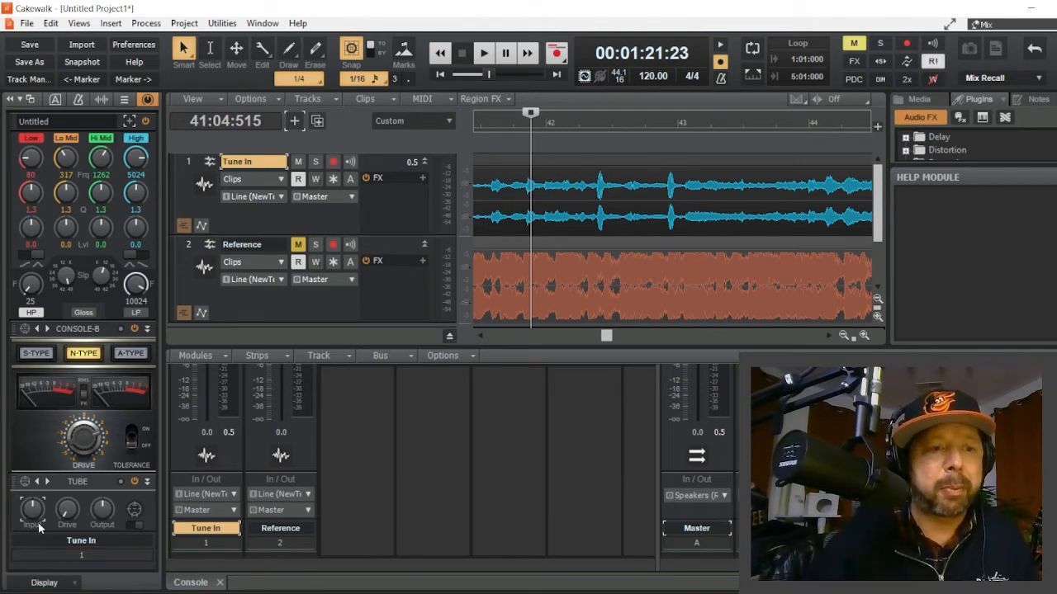
{"action": "mouse_move", "coordinate": [74, 525]}
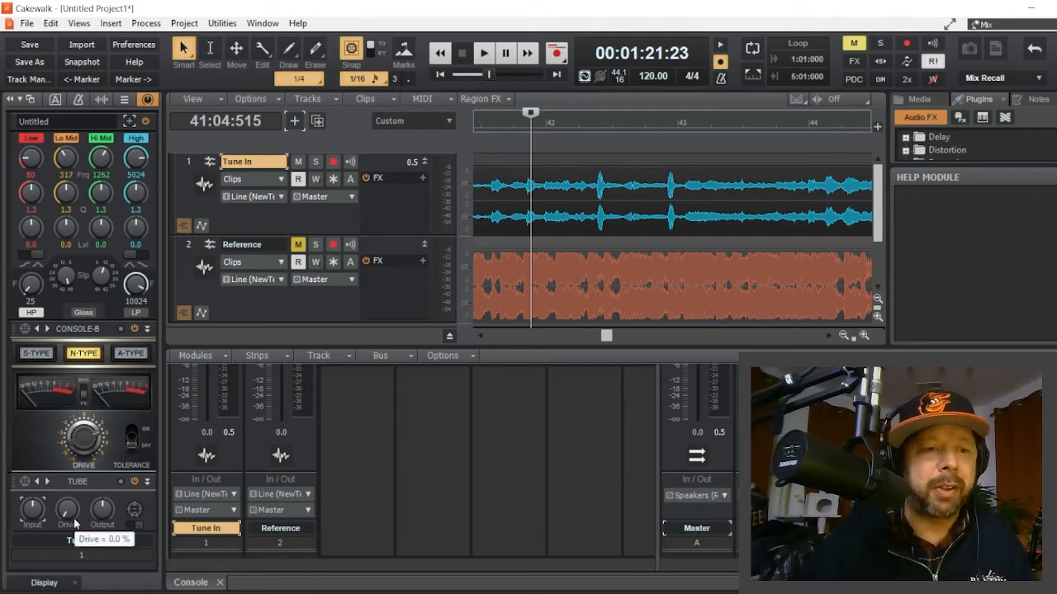
{"action": "key", "text": "space"}
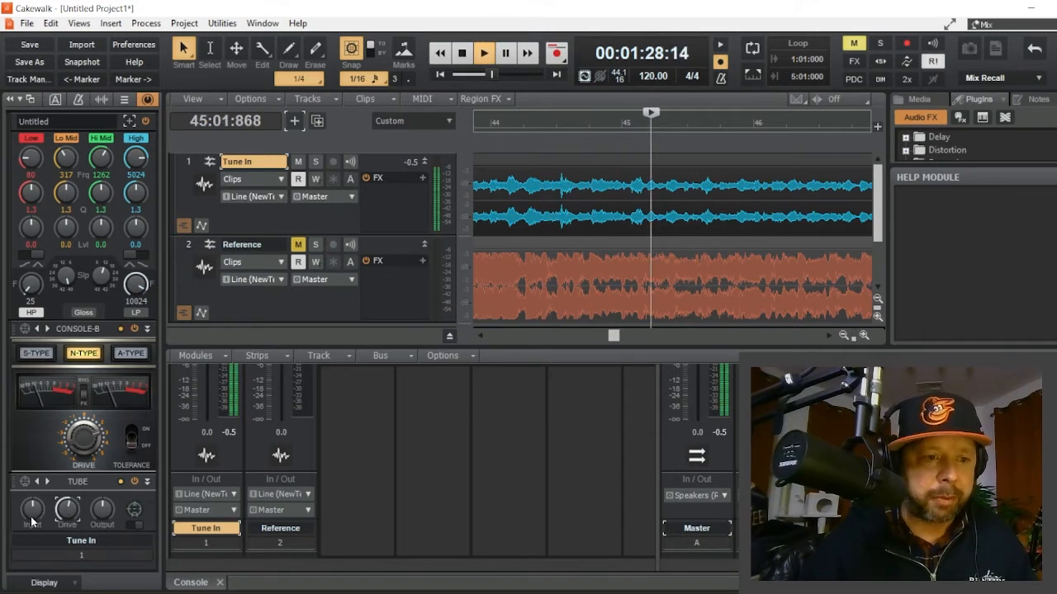
{"action": "mouse_move", "coordinate": [33, 516]}
{"action": "left_click_drag", "start_coordinate": [33, 509], "coordinate": [33, 502]}
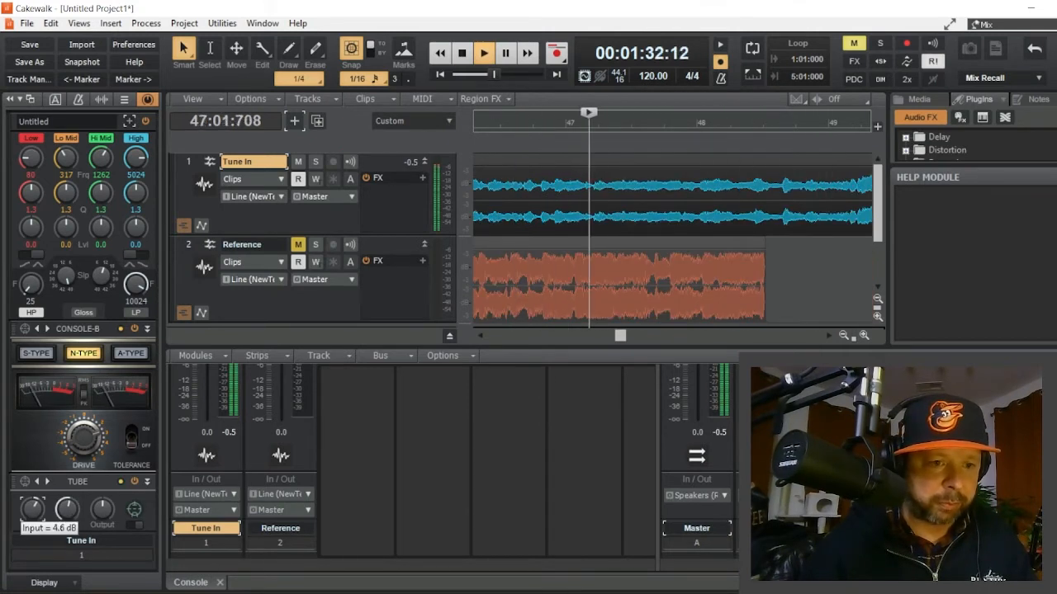
Step: Lower the Tube Saturation module's output while watching the Tune In level meter, and stop playback
{"action": "scroll", "coordinate": [620, 472], "scroll_direction": "up", "scroll_amount": 3}
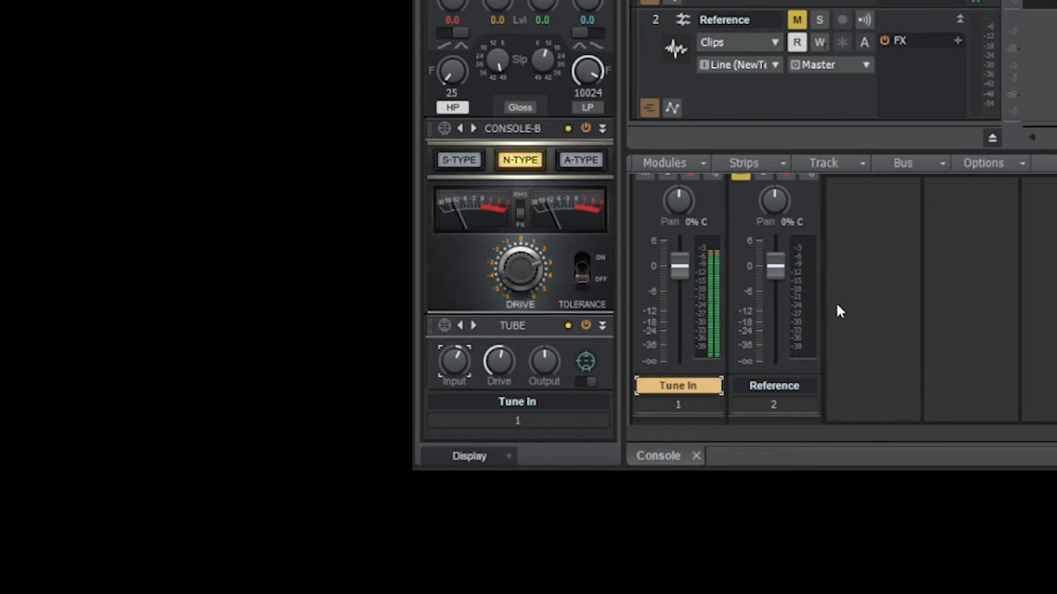
{"action": "mouse_move", "coordinate": [545, 363]}
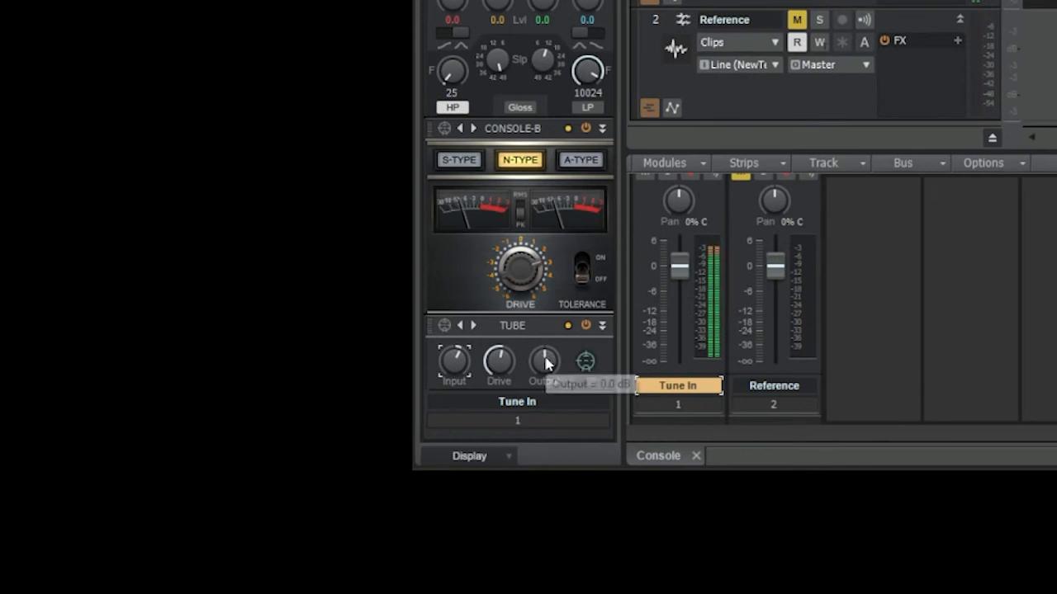
{"action": "mouse_move", "coordinate": [452, 366]}
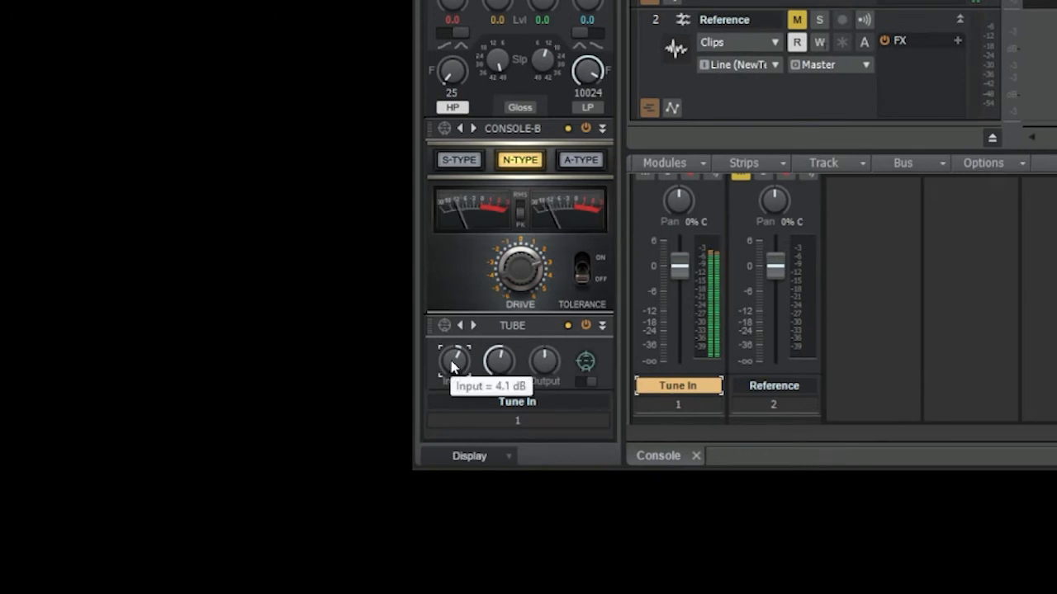
{"action": "left_click_drag", "start_coordinate": [544, 364], "coordinate": [543, 396]}
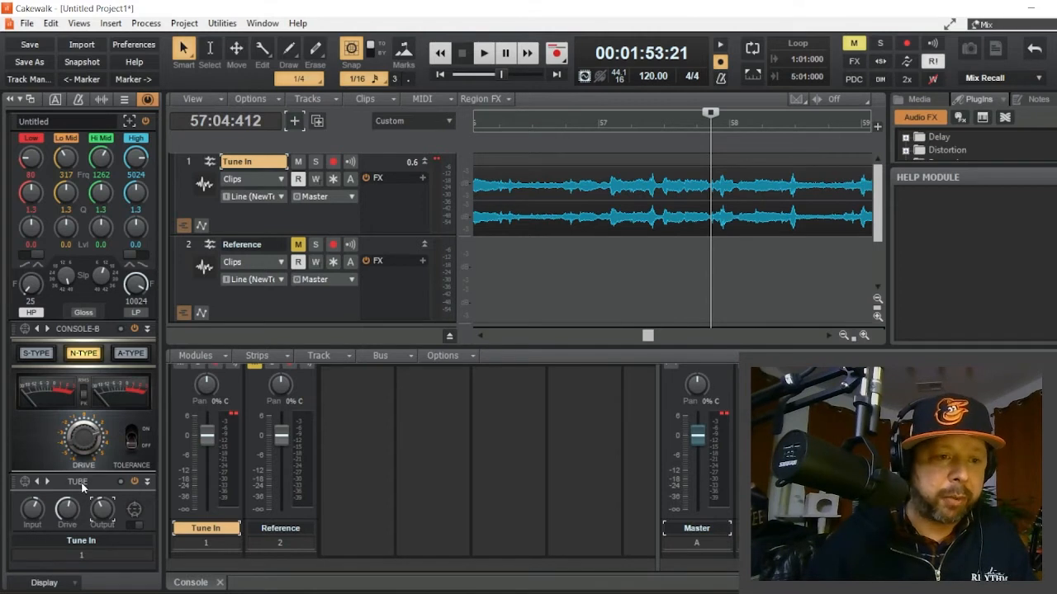
Step: Replace the Tube Saturation module with a Saturation Knob and raise its saturation slightly while the mix plays
{"action": "scroll", "coordinate": [83, 330], "scroll_direction": "up", "scroll_amount": 2}
{"action": "left_click", "coordinate": [127, 120]}
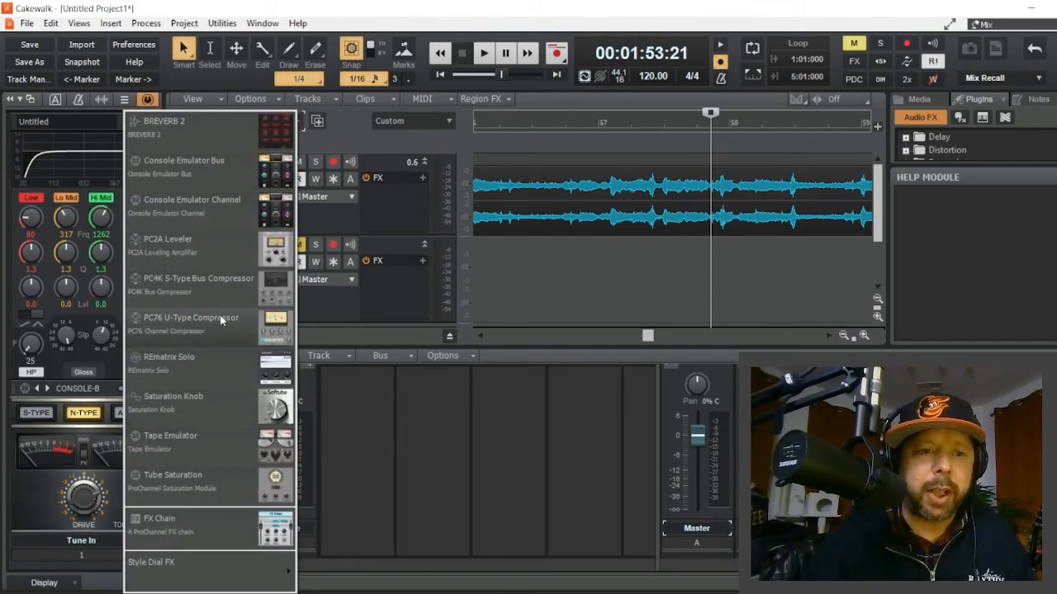
{"action": "left_click", "coordinate": [219, 405]}
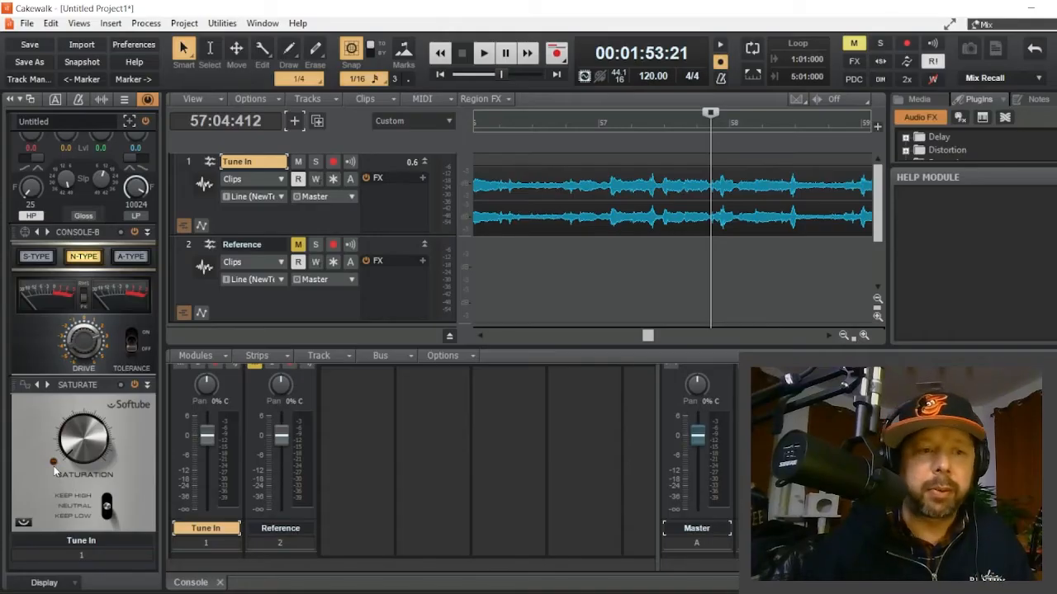
{"action": "left_click", "coordinate": [484, 53]}
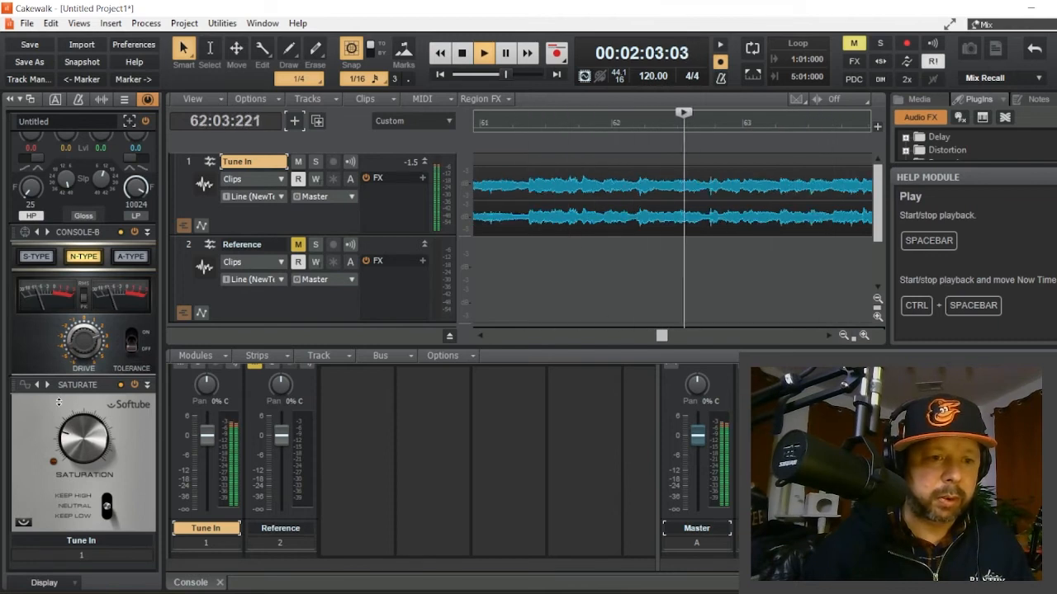
{"action": "left_click", "coordinate": [463, 53]}
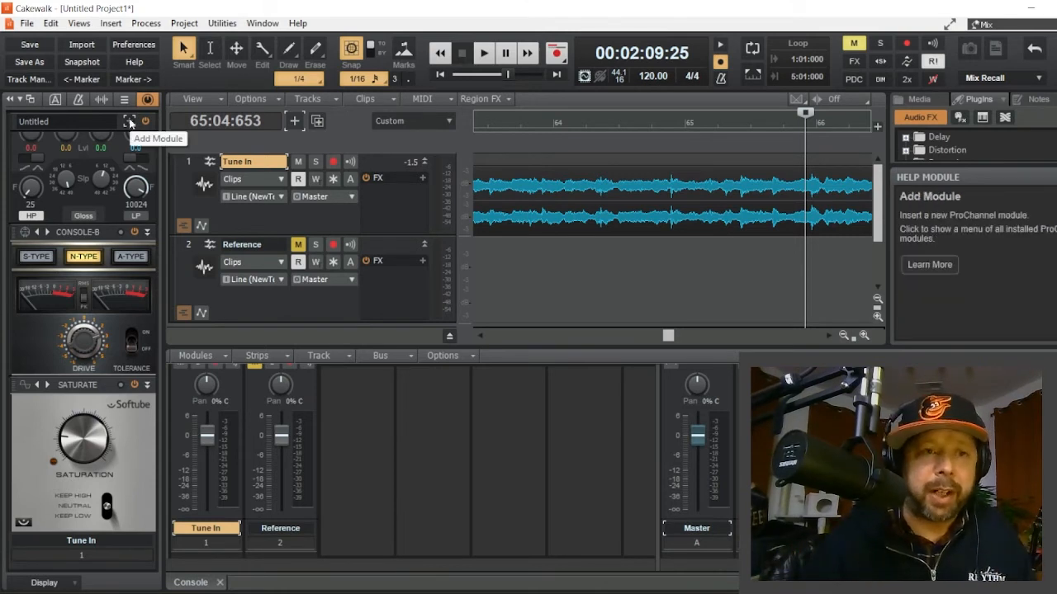
Step: Add a Tape Emulator module below the Saturation Knob and audition the mix through it
{"action": "left_click", "coordinate": [129, 122]}
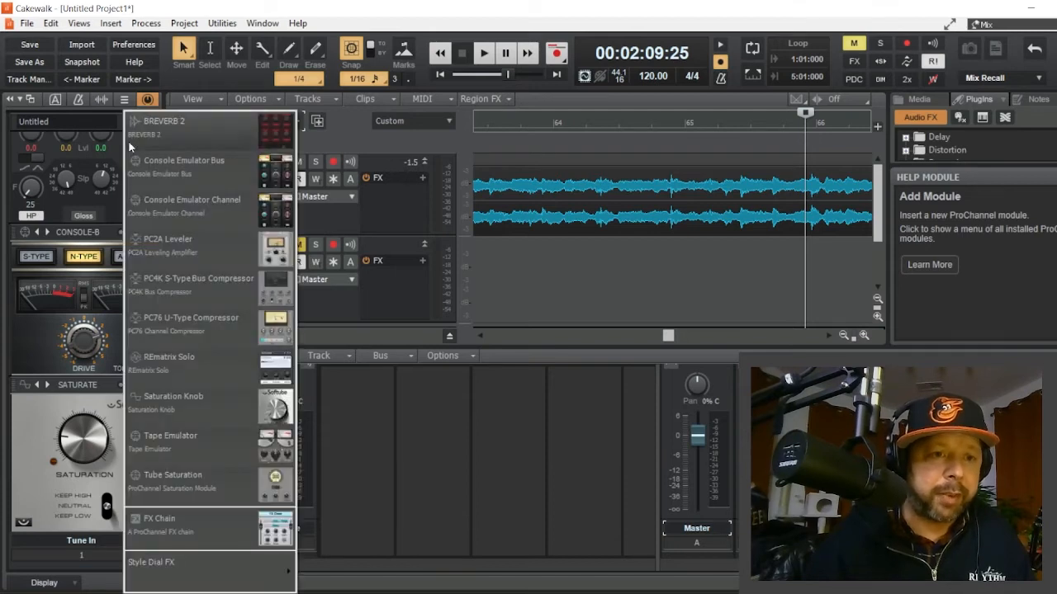
{"action": "left_click", "coordinate": [215, 444]}
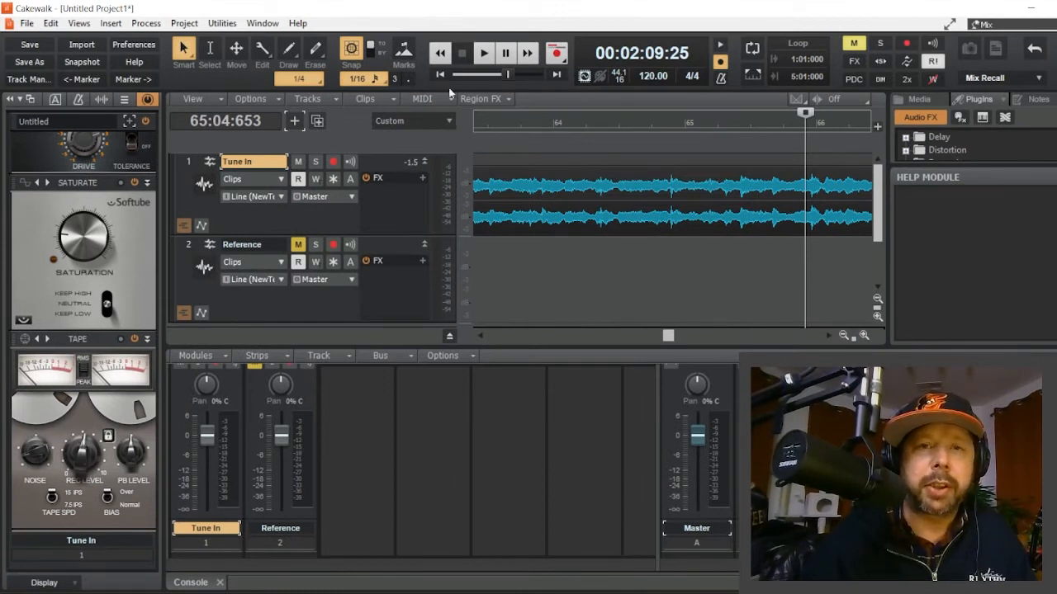
{"action": "left_click", "coordinate": [483, 53]}
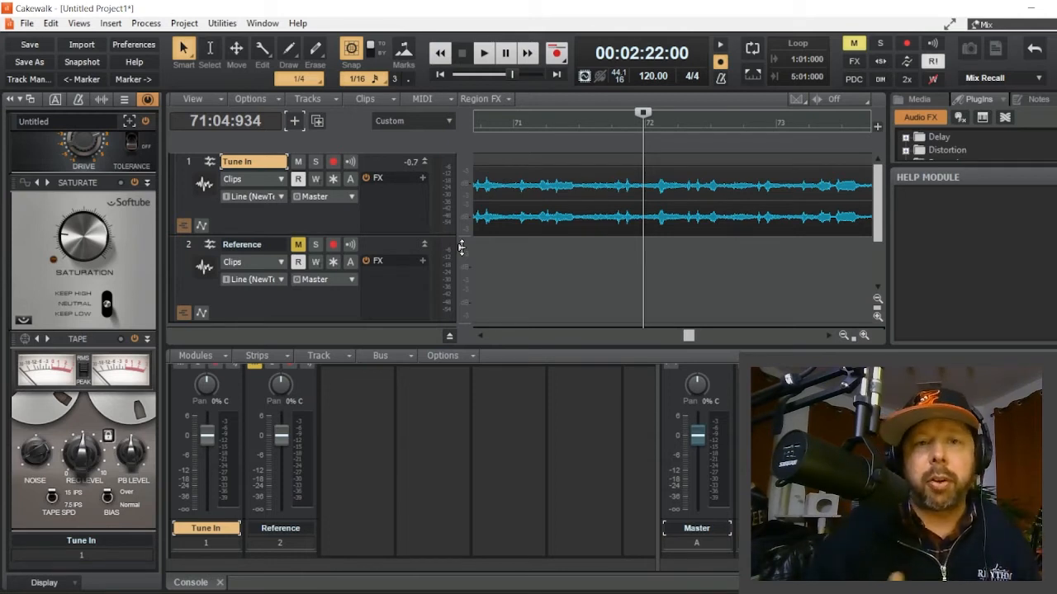
Step: Add a PC4K S-Type Bus Compressor module below the Tape Emulator in the Tune In ProChannel
{"action": "left_click", "coordinate": [129, 122]}
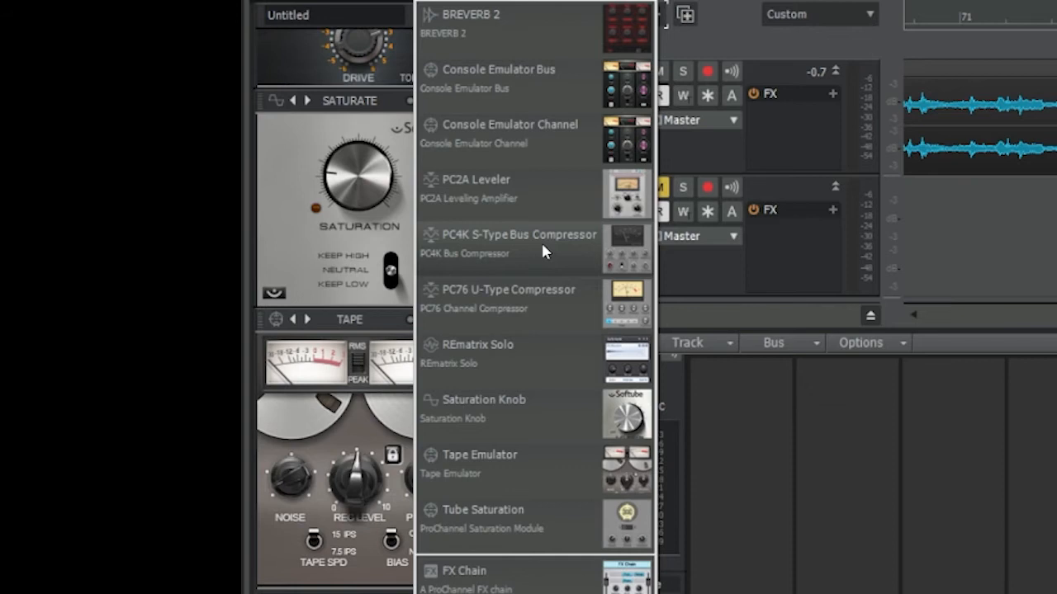
{"action": "left_click", "coordinate": [542, 250]}
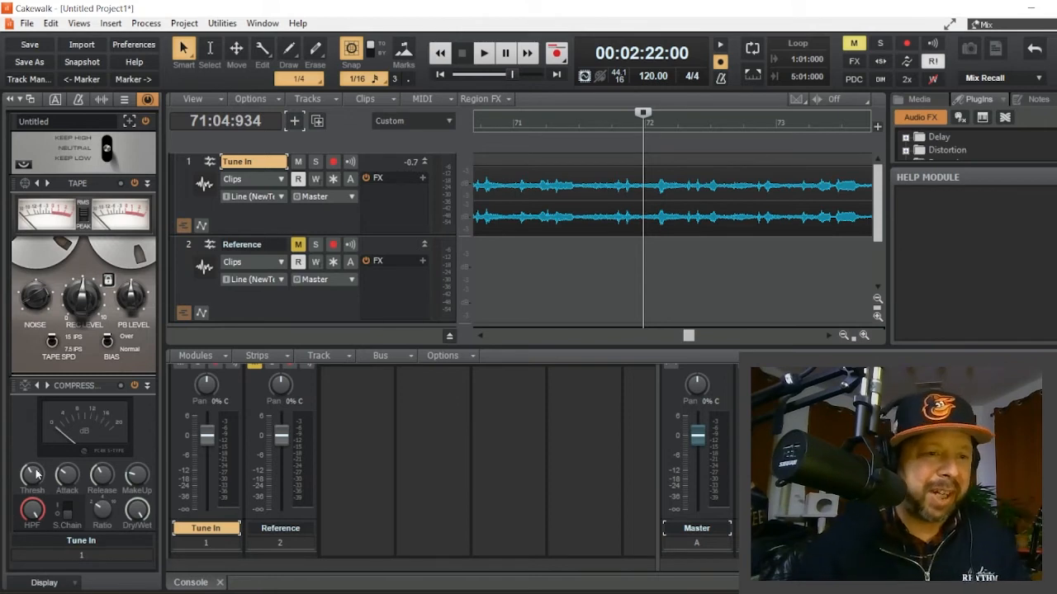
Step: Set the bus compressor's threshold to 0.0 dB and its attack to 2.0 ms, and fine-tune its release
{"action": "left_click_drag", "start_coordinate": [34, 474], "coordinate": [35, 417]}
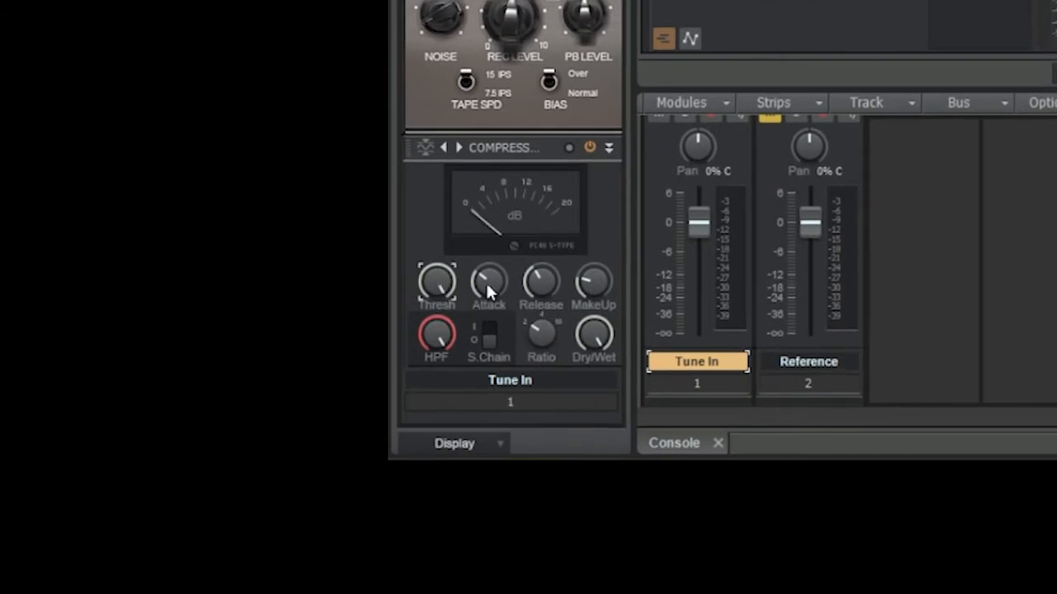
{"action": "left_click_drag", "start_coordinate": [489, 289], "coordinate": [488, 262]}
{"action": "mouse_move", "coordinate": [487, 271]}
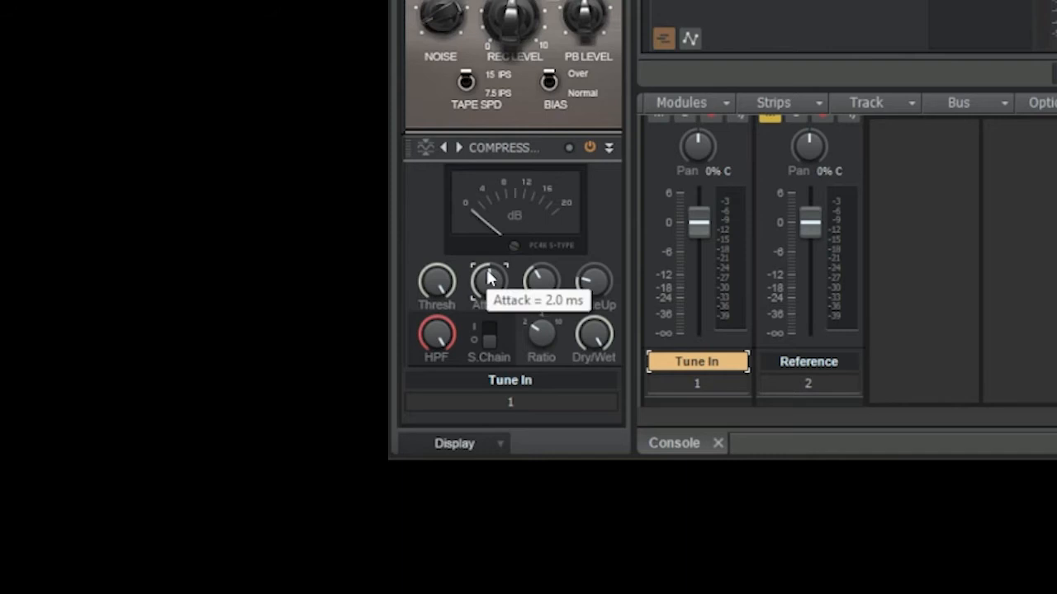
{"action": "mouse_move", "coordinate": [543, 288]}
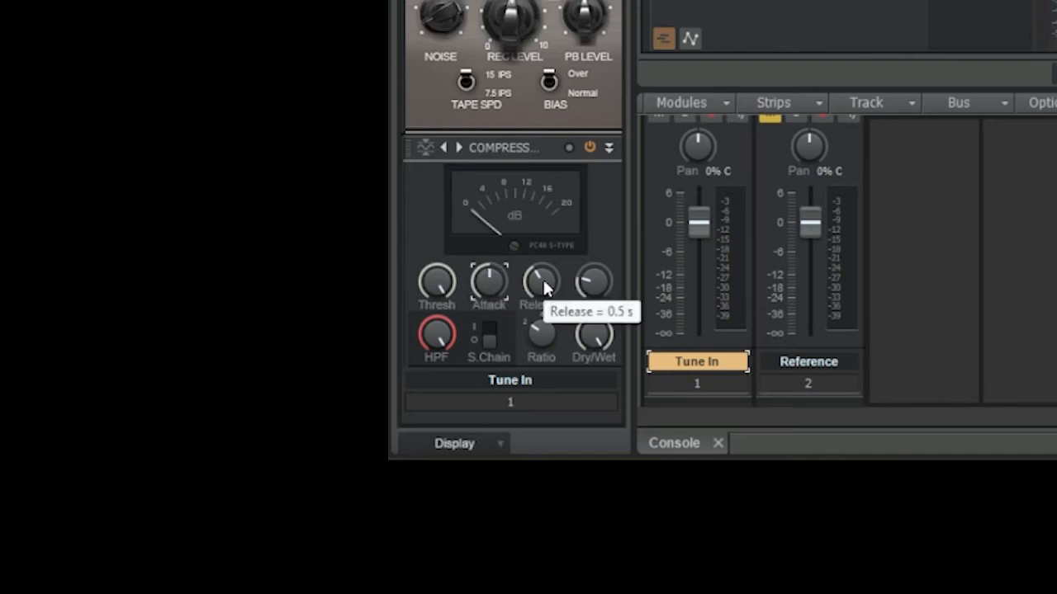
{"action": "left_click_drag", "start_coordinate": [544, 287], "coordinate": [545, 278]}
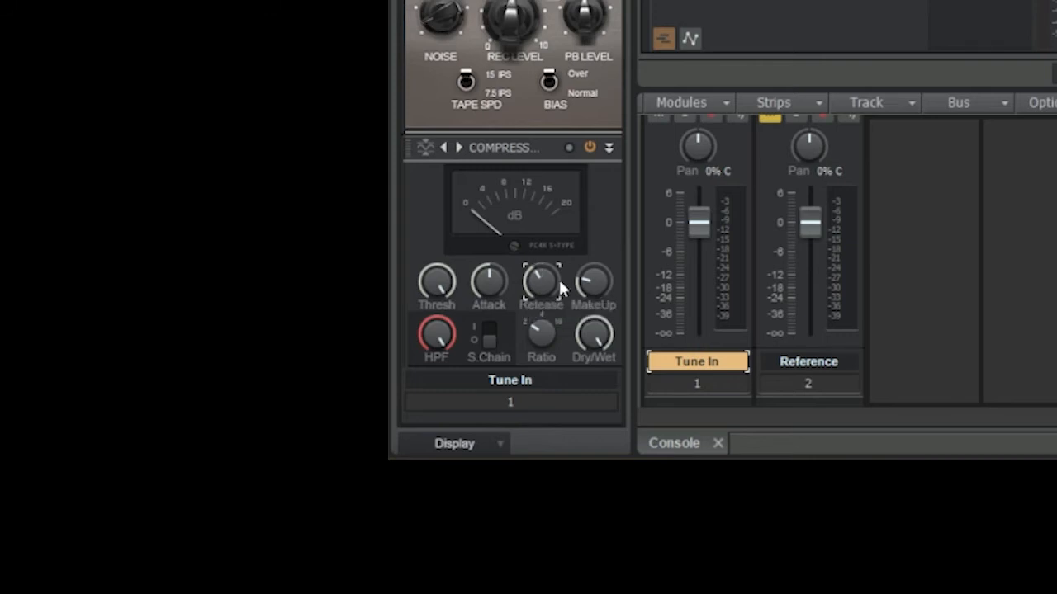
{"action": "mouse_move", "coordinate": [595, 285]}
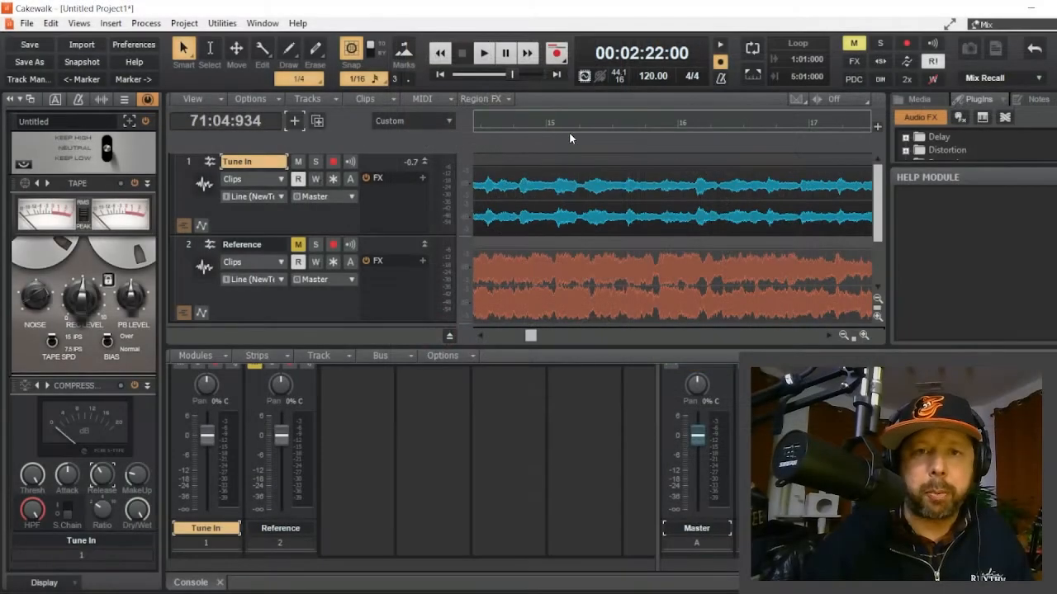
Step: Play the mix from measure 14 and lower the bus compressor's threshold to about -12.1 dB, then stop playback
{"action": "left_click", "coordinate": [513, 117]}
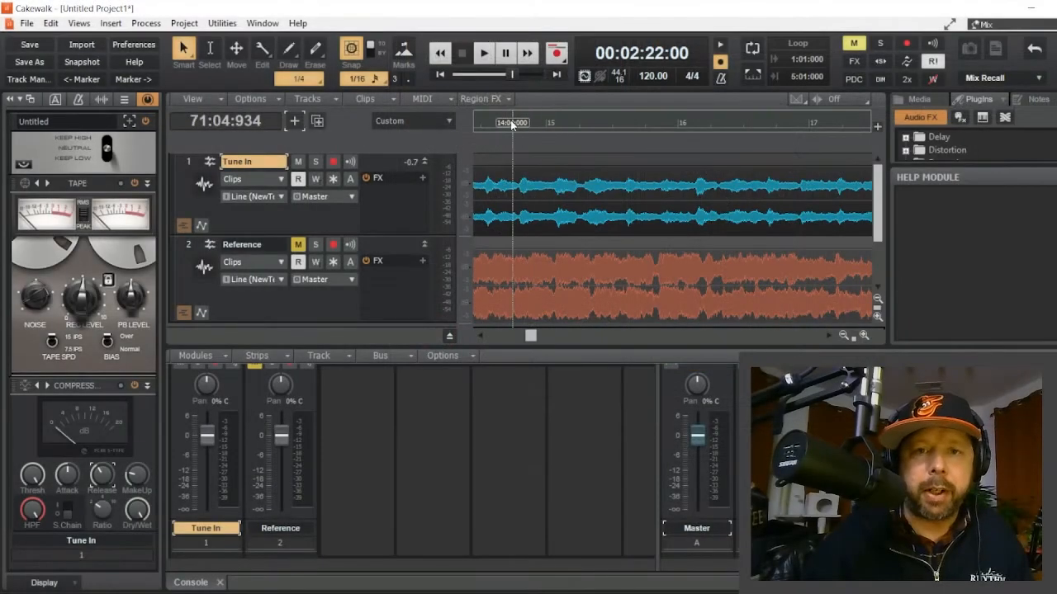
{"action": "left_click", "coordinate": [484, 53]}
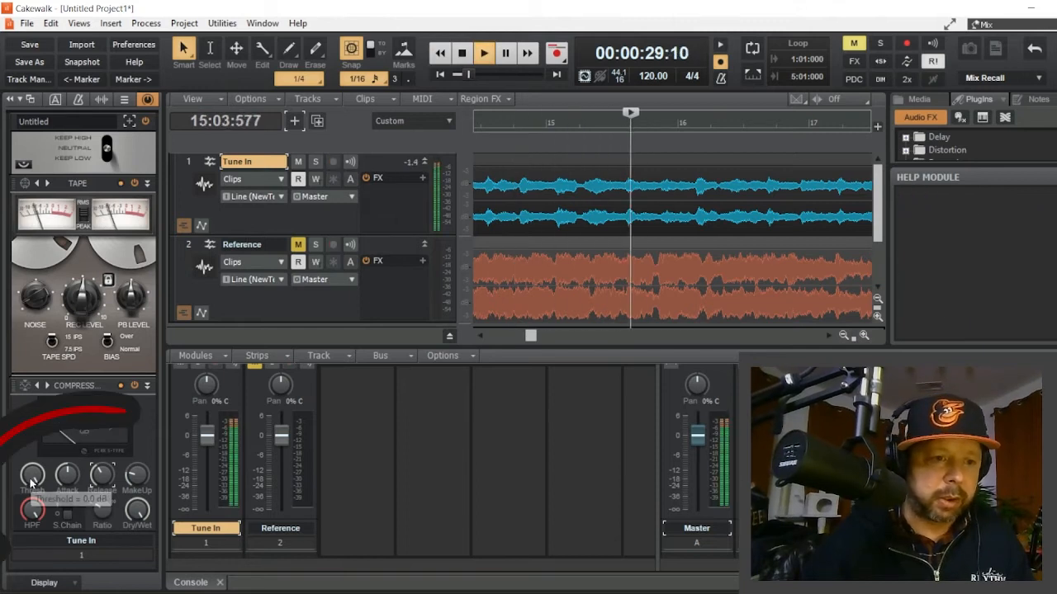
{"action": "mouse_move", "coordinate": [31, 483]}
{"action": "left_click_drag", "start_coordinate": [32, 479], "coordinate": [32, 502]}
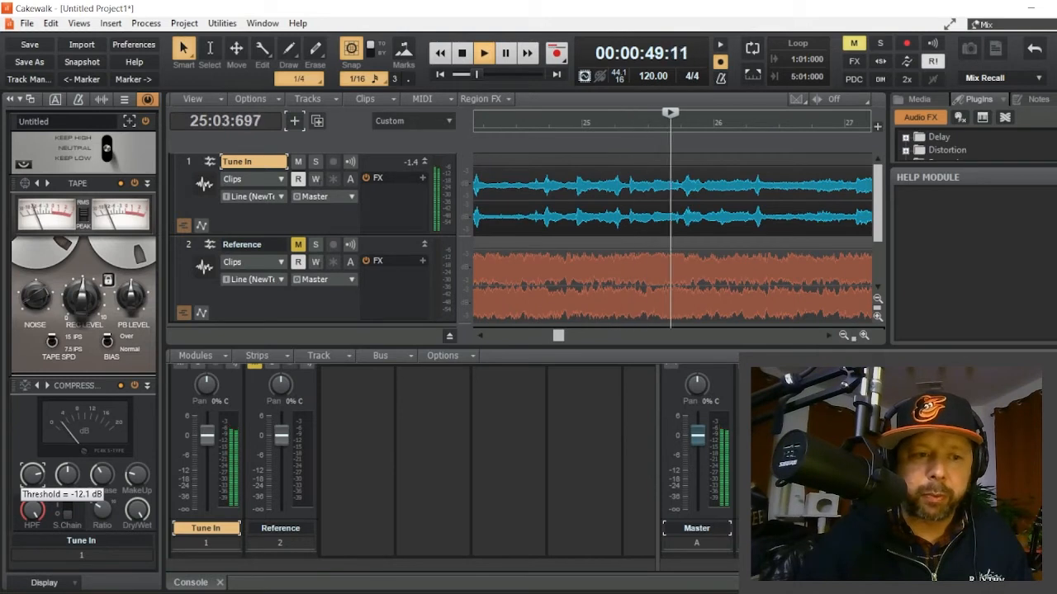
{"action": "left_click_drag", "start_coordinate": [32, 503], "coordinate": [31, 503]}
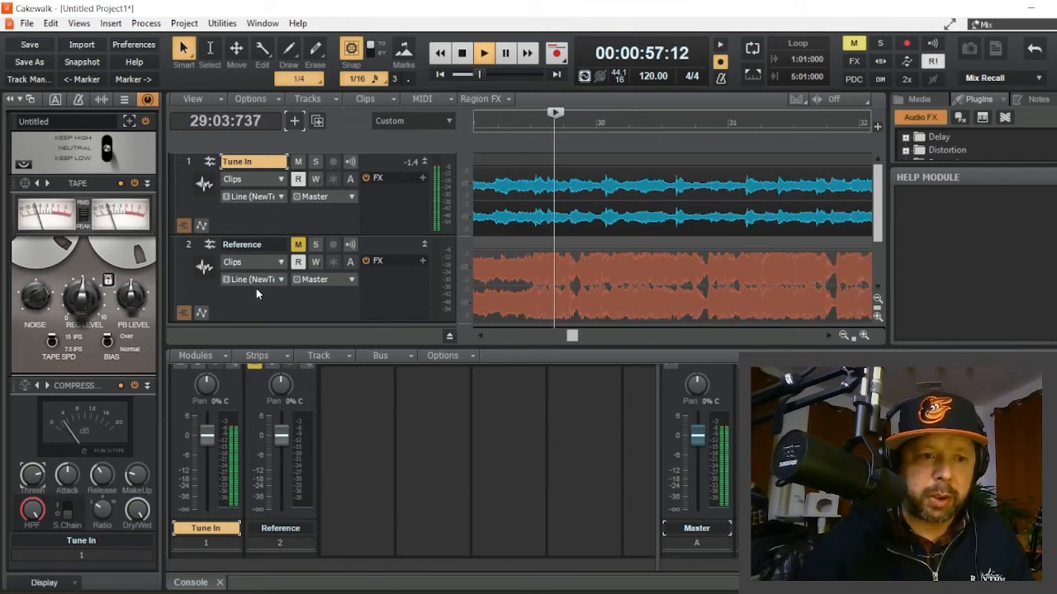
{"action": "mouse_move", "coordinate": [68, 479]}
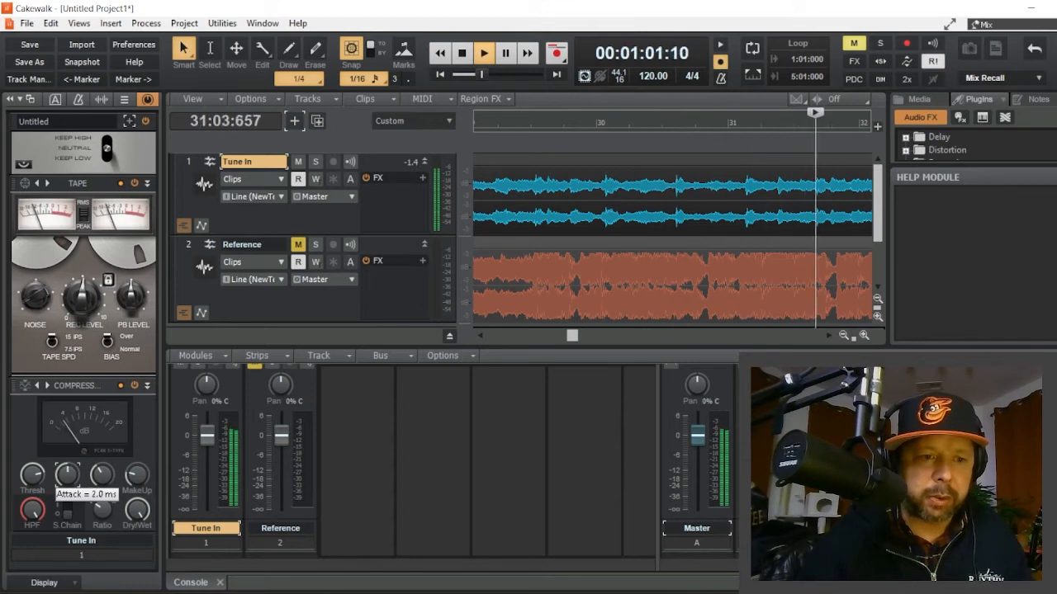
{"action": "left_click", "coordinate": [461, 52]}
{"action": "mouse_move", "coordinate": [103, 519]}
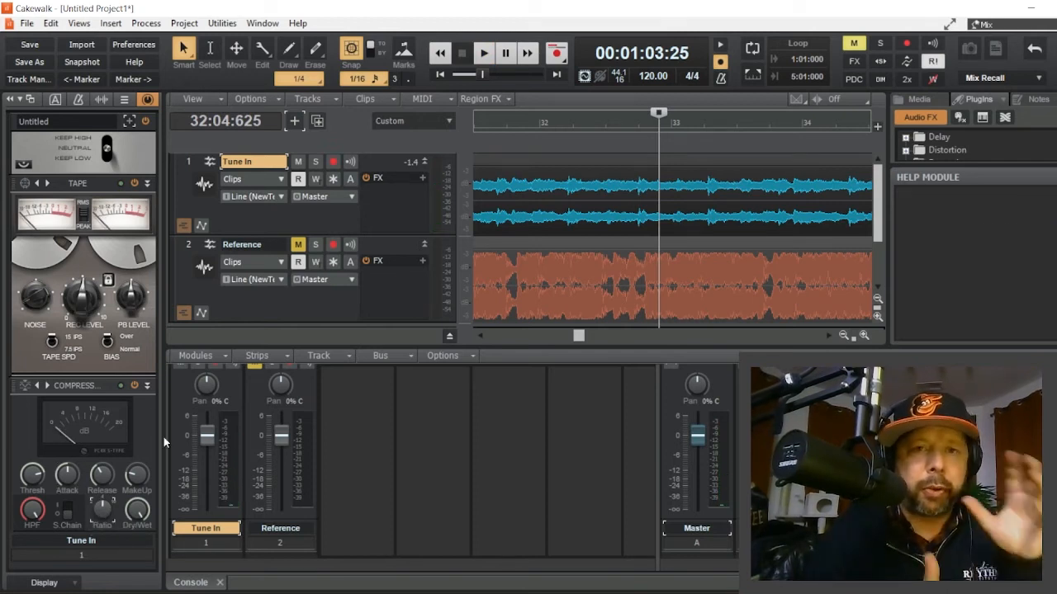
{"action": "left_click", "coordinate": [487, 52]}
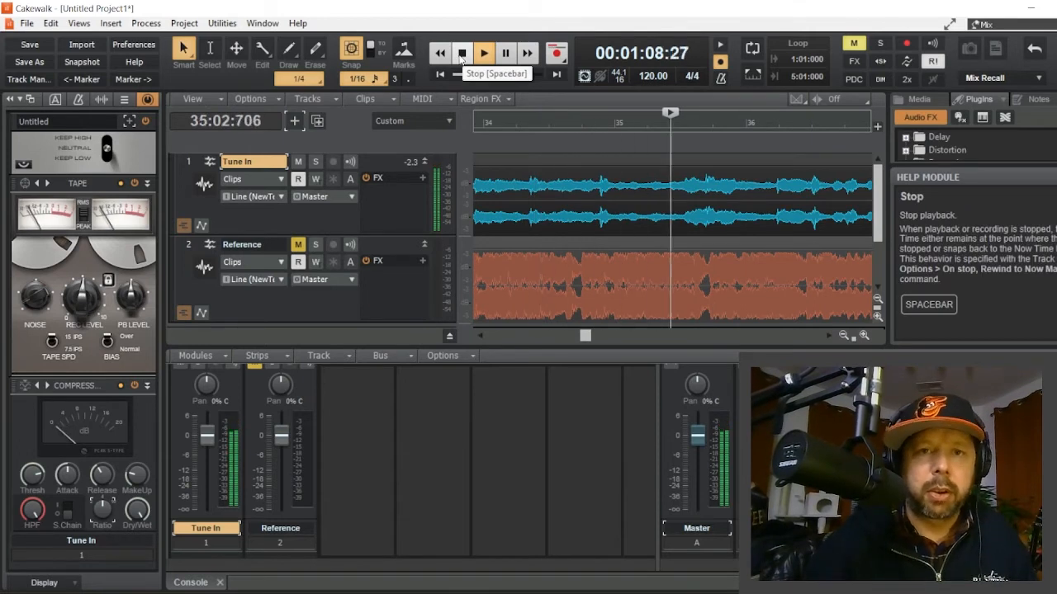
{"action": "left_click", "coordinate": [461, 54]}
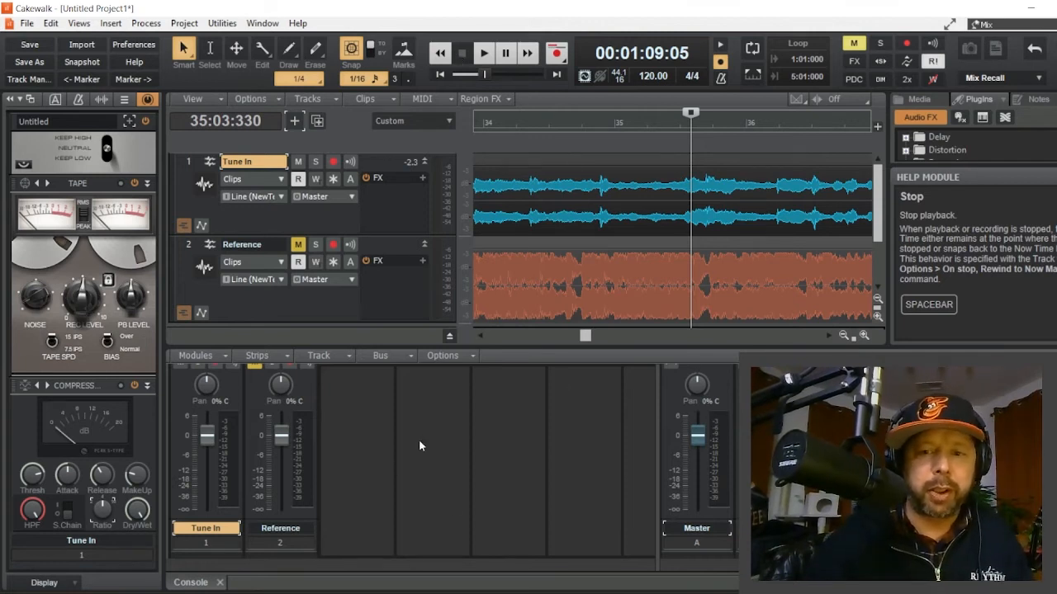
Step: Compare the Master bus ProChannel with the Tune In track's and review the Tune In module chain from the EQ down to the tape module
{"action": "left_click", "coordinate": [696, 530]}
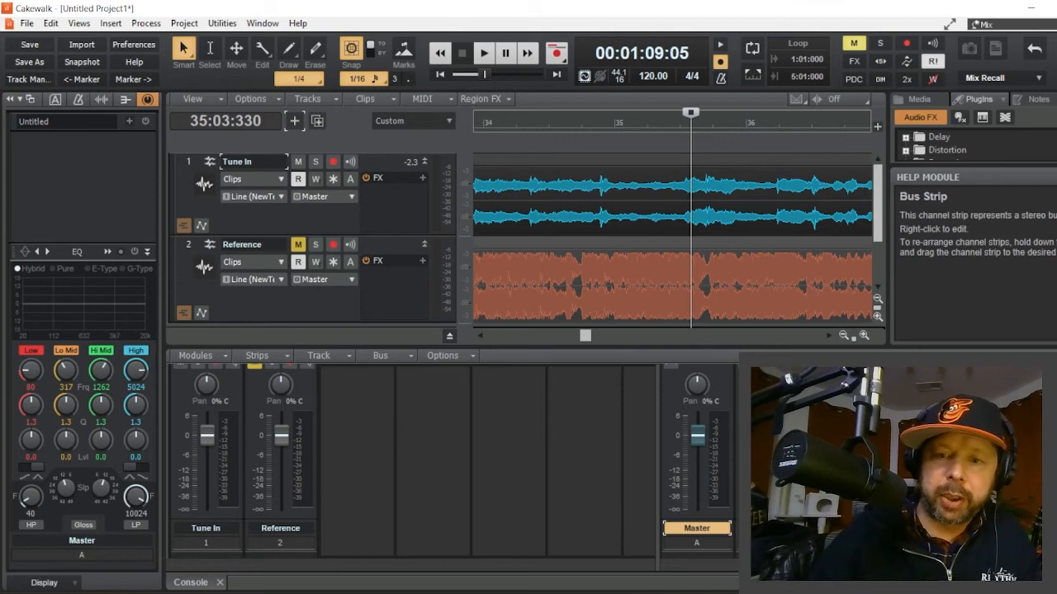
{"action": "scroll", "coordinate": [697, 462], "scroll_direction": "up", "scroll_amount": 2}
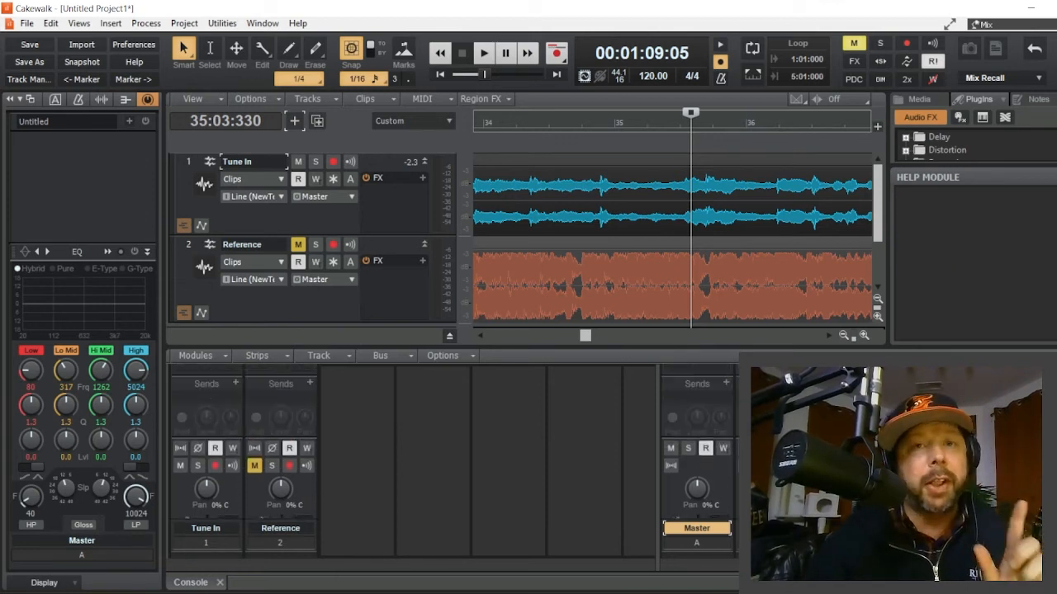
{"action": "left_click", "coordinate": [206, 530]}
{"action": "scroll", "coordinate": [62, 372], "scroll_direction": "down", "scroll_amount": 2}
{"action": "scroll", "coordinate": [62, 372], "scroll_direction": "up", "scroll_amount": 6}
{"action": "scroll", "coordinate": [63, 373], "scroll_direction": "down", "scroll_amount": 6}
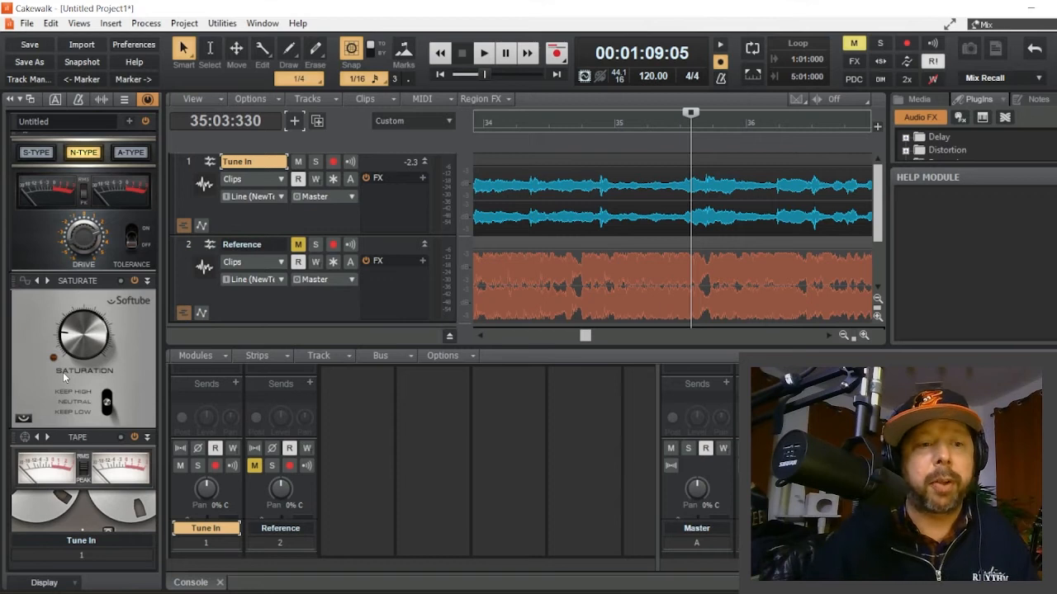
{"action": "scroll", "coordinate": [68, 288], "scroll_direction": "up", "scroll_amount": 3}
{"action": "scroll", "coordinate": [69, 288], "scroll_direction": "up", "scroll_amount": 5}
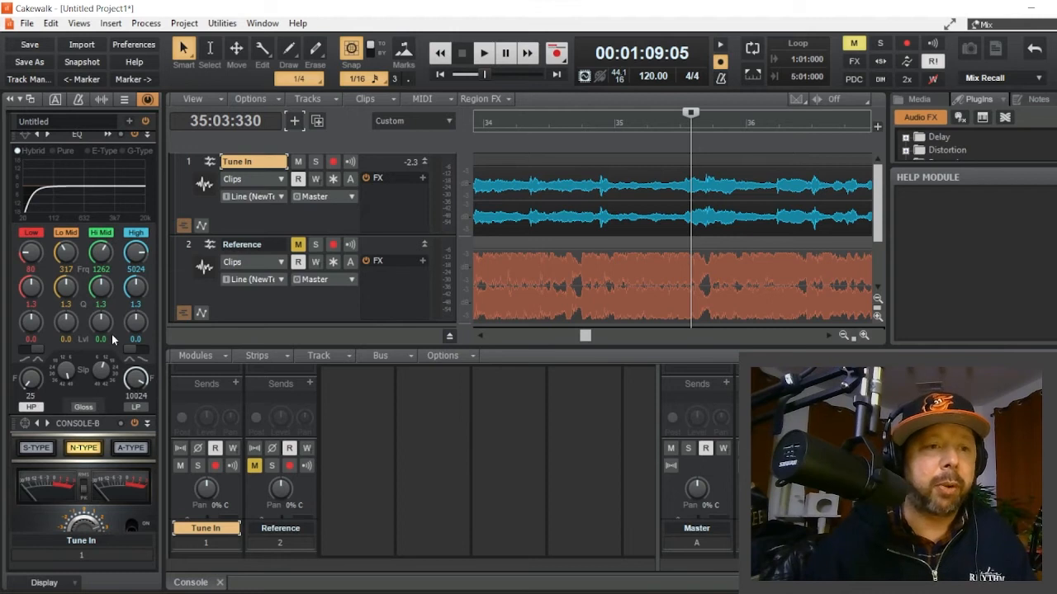
Step: Open the QuadCurve Equalizer on the Master bus, switch the high band to a shelf and set its gain to 2.0
{"action": "left_click", "coordinate": [690, 529]}
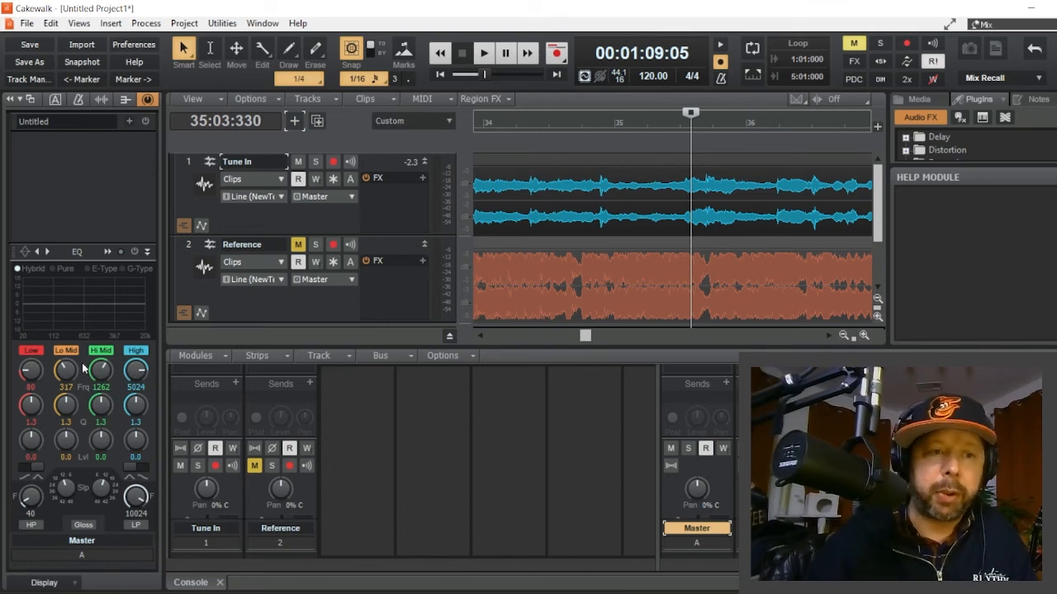
{"action": "double_click", "coordinate": [84, 300]}
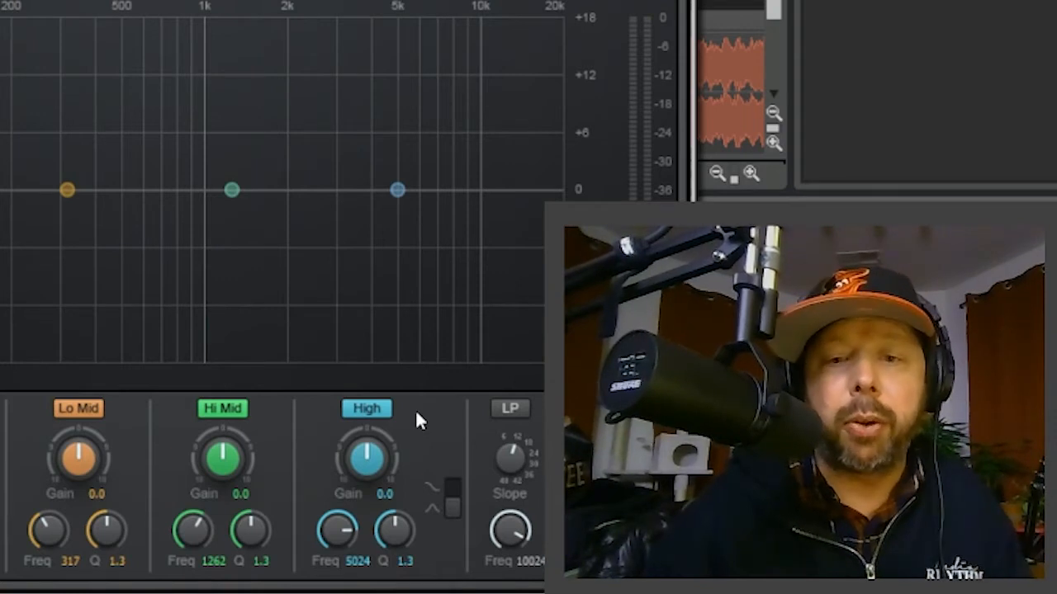
{"action": "left_click", "coordinate": [453, 502]}
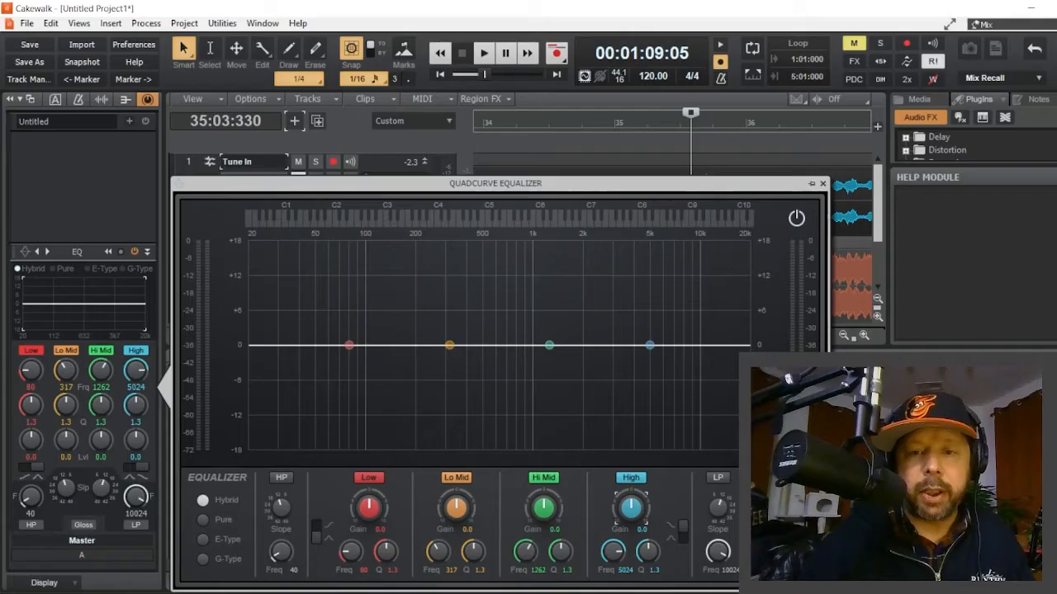
{"action": "left_click_drag", "start_coordinate": [367, 459], "coordinate": [366, 441]}
{"action": "mouse_move", "coordinate": [630, 508]}
{"action": "left_mouse_down"}
{"action": "mouse_move", "coordinate": [631, 495]}
{"action": "mouse_move", "coordinate": [631, 527]}
{"action": "left_mouse_up"}
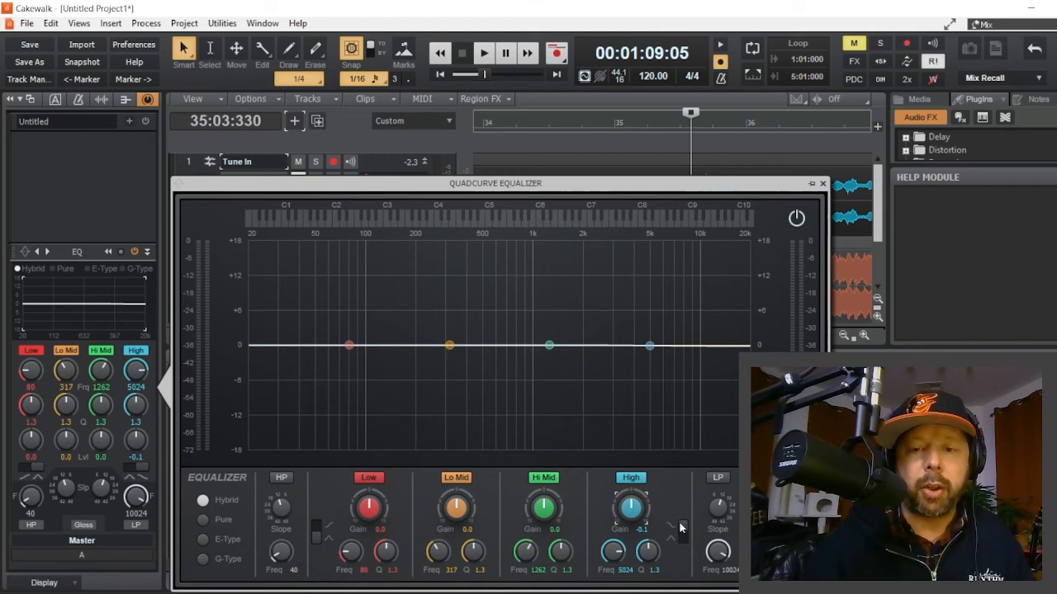
{"action": "mouse_move", "coordinate": [631, 507]}
{"action": "left_mouse_down"}
{"action": "mouse_move", "coordinate": [632, 494]}
{"action": "mouse_move", "coordinate": [633, 510]}
{"action": "left_mouse_up"}
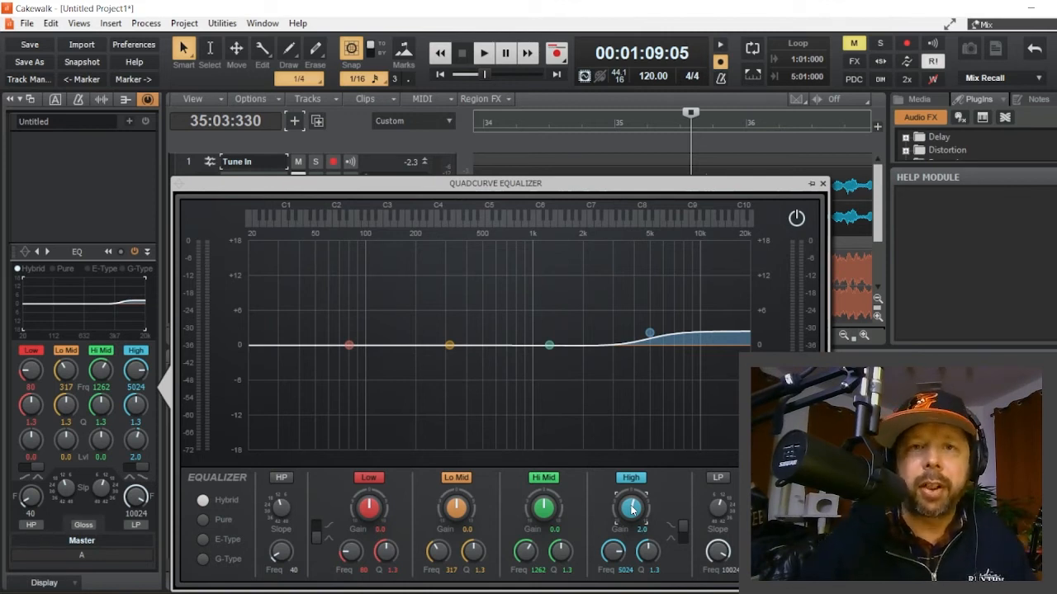
Step: While the mix plays, set the Master EQ's high band to 2.6 at 5219 Hz and its low band to 5.5 at 61 Hz
{"action": "left_click", "coordinate": [484, 56]}
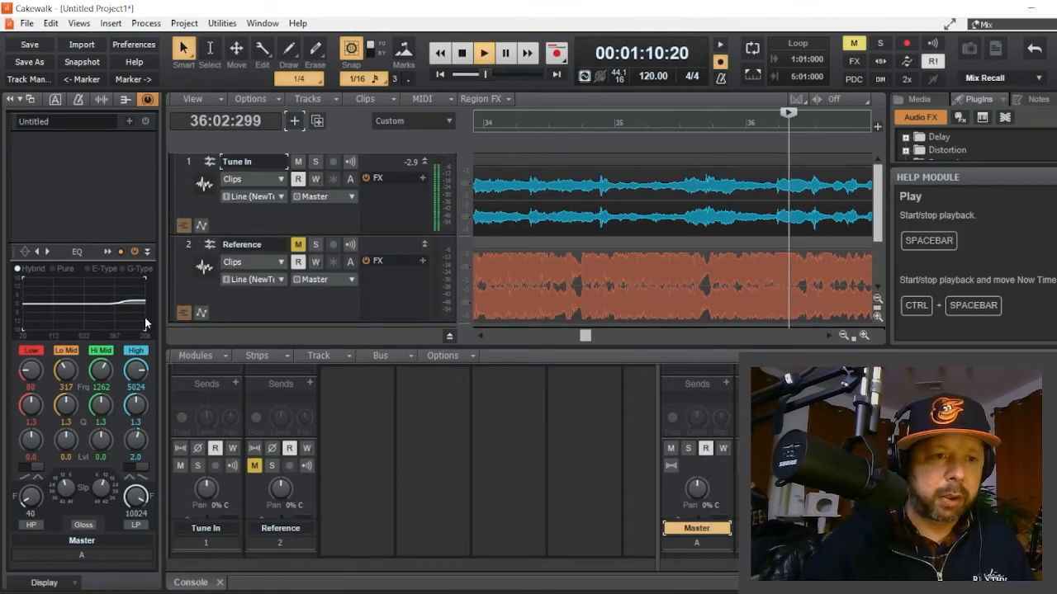
{"action": "double_click", "coordinate": [77, 305]}
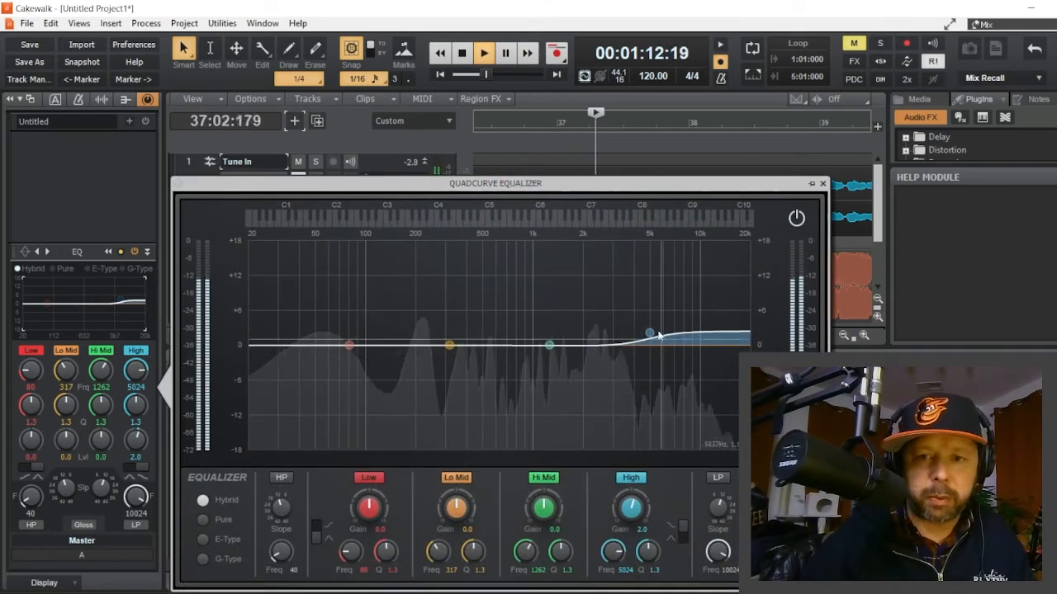
{"action": "mouse_move", "coordinate": [650, 334]}
{"action": "left_mouse_down"}
{"action": "mouse_move", "coordinate": [644, 288]}
{"action": "mouse_move", "coordinate": [652, 329]}
{"action": "left_mouse_up"}
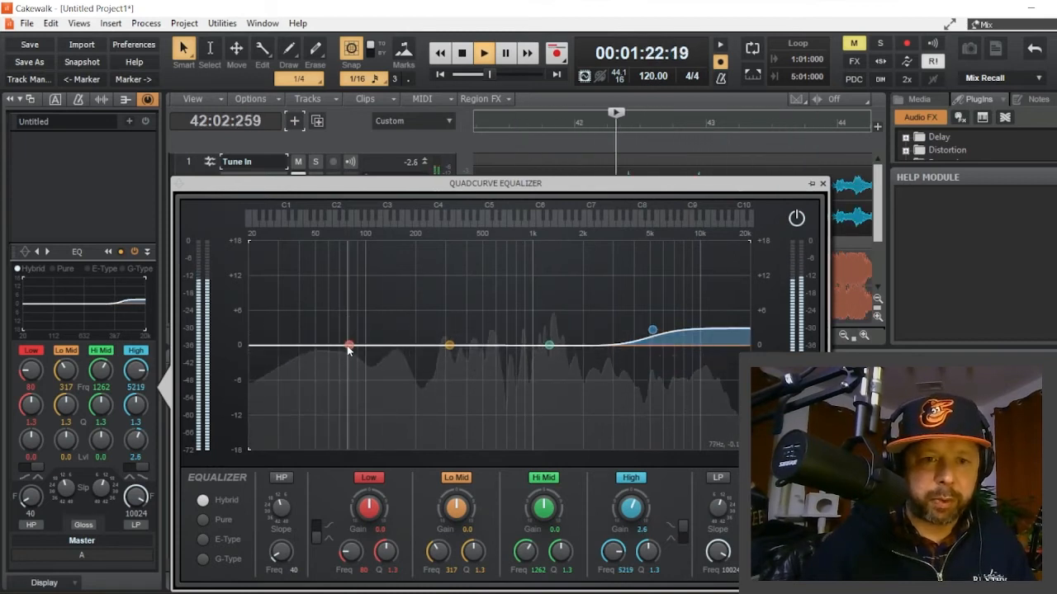
{"action": "left_click_drag", "start_coordinate": [349, 349], "coordinate": [342, 332]}
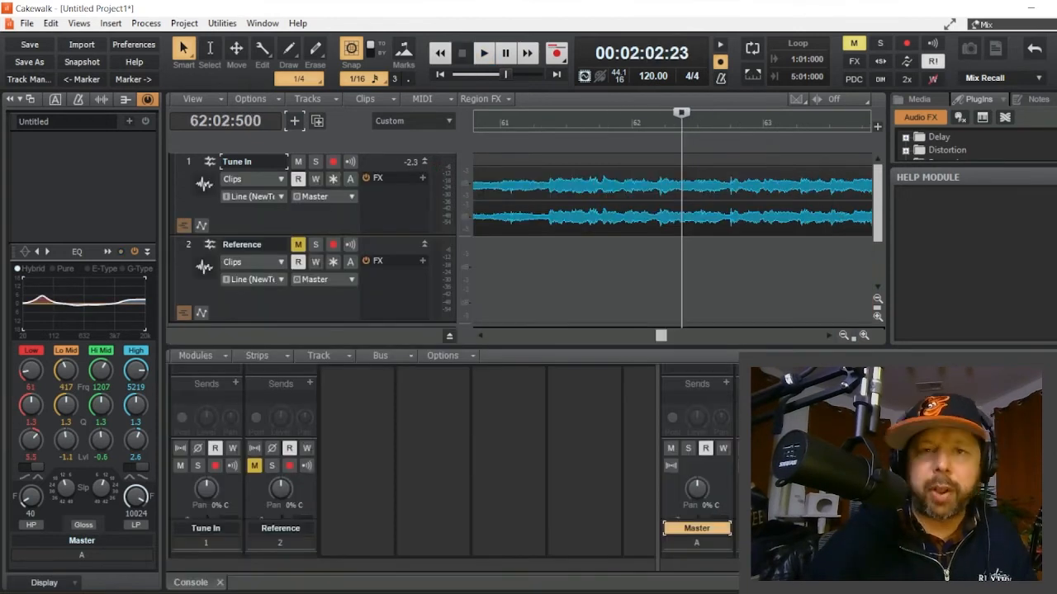
Step: Insert the LoudMax 64bit plug-in in the Master bus FX rack and move its window clear of the ProChannel
{"action": "scroll", "coordinate": [281, 454], "scroll_direction": "down", "scroll_amount": 5}
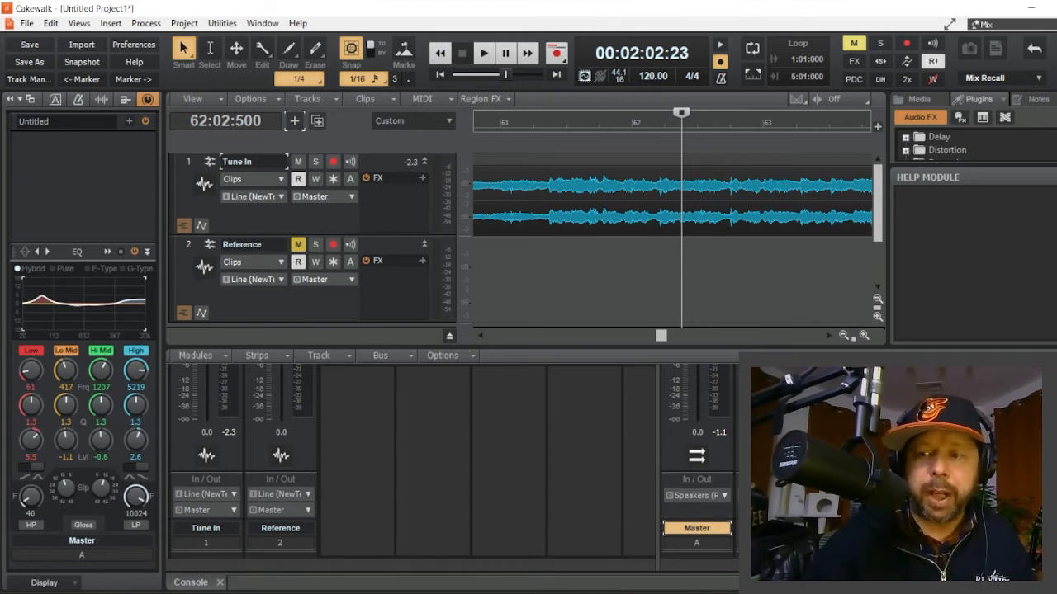
{"action": "scroll", "coordinate": [281, 455], "scroll_direction": "up", "scroll_amount": 8}
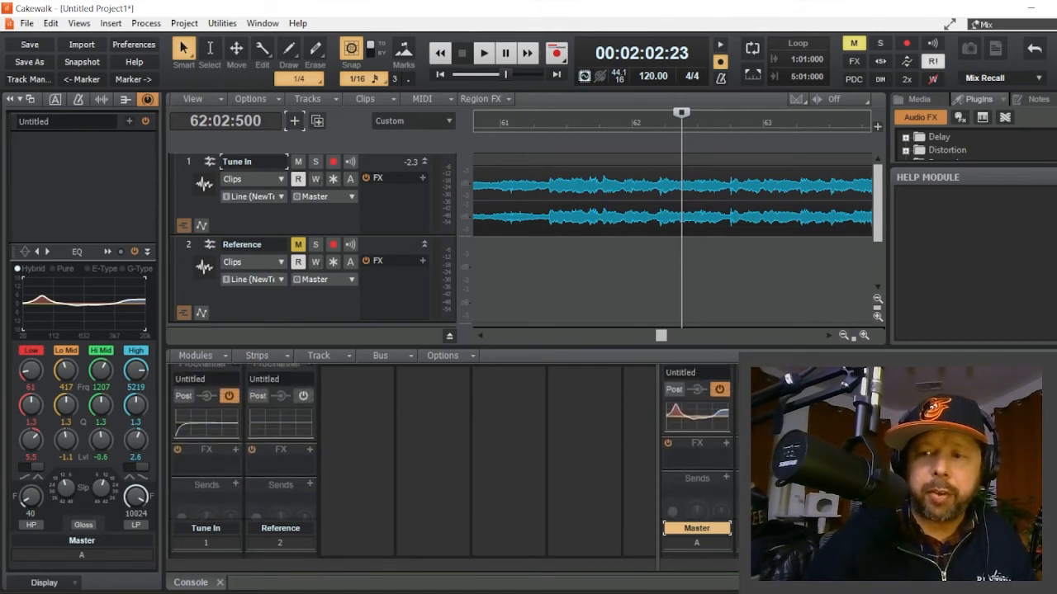
{"action": "scroll", "coordinate": [281, 454], "scroll_direction": "down", "scroll_amount": 1}
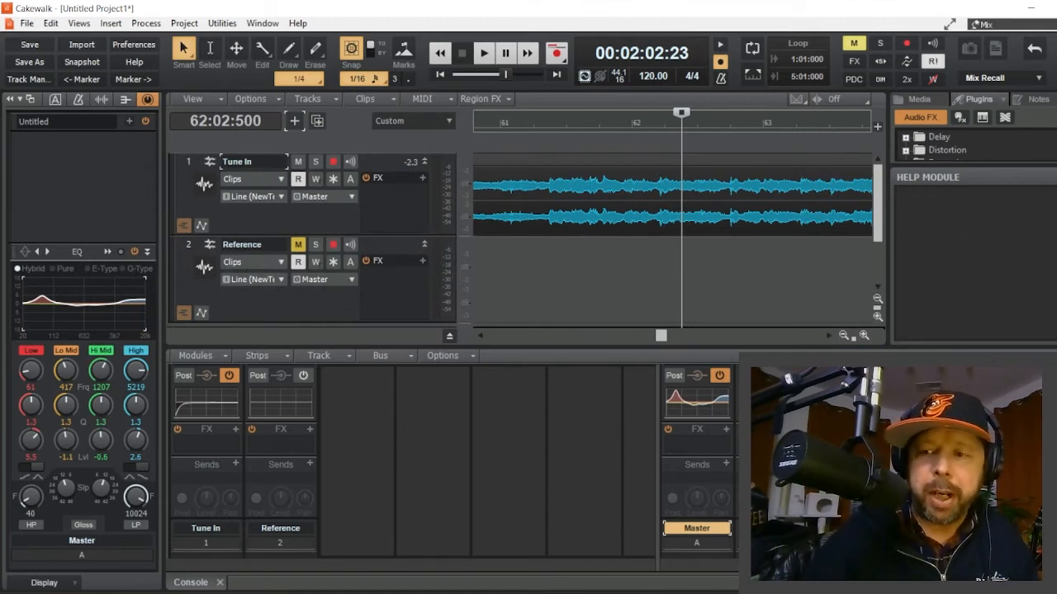
{"action": "scroll", "coordinate": [413, 450], "scroll_direction": "up", "scroll_amount": 4}
{"action": "scroll", "coordinate": [413, 450], "scroll_direction": "down", "scroll_amount": 4}
{"action": "scroll", "coordinate": [413, 450], "scroll_direction": "up", "scroll_amount": 2}
{"action": "scroll", "coordinate": [413, 450], "scroll_direction": "down", "scroll_amount": 6}
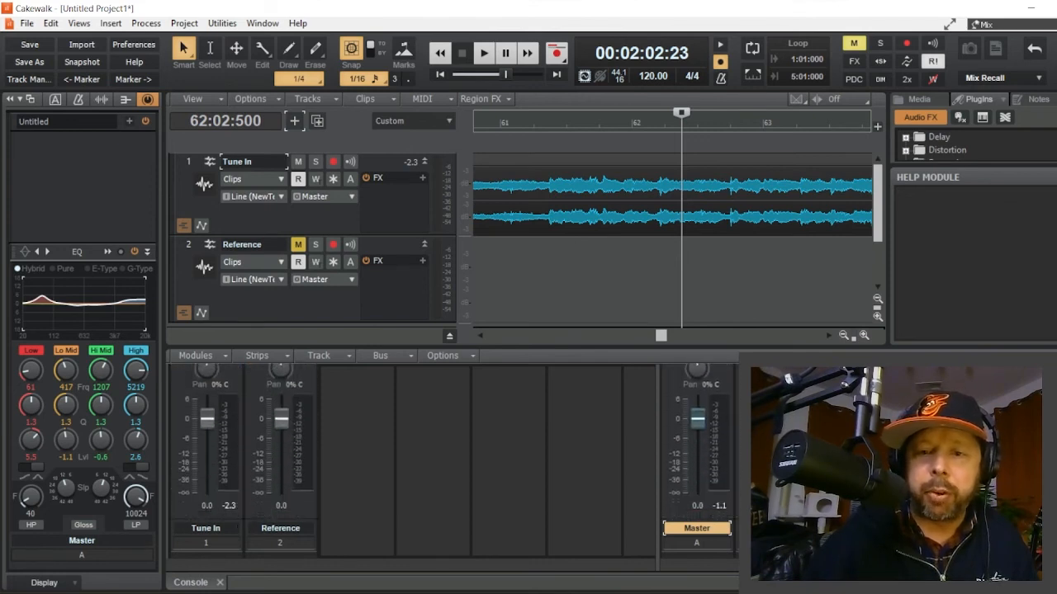
{"action": "scroll", "coordinate": [412, 450], "scroll_direction": "up", "scroll_amount": 5}
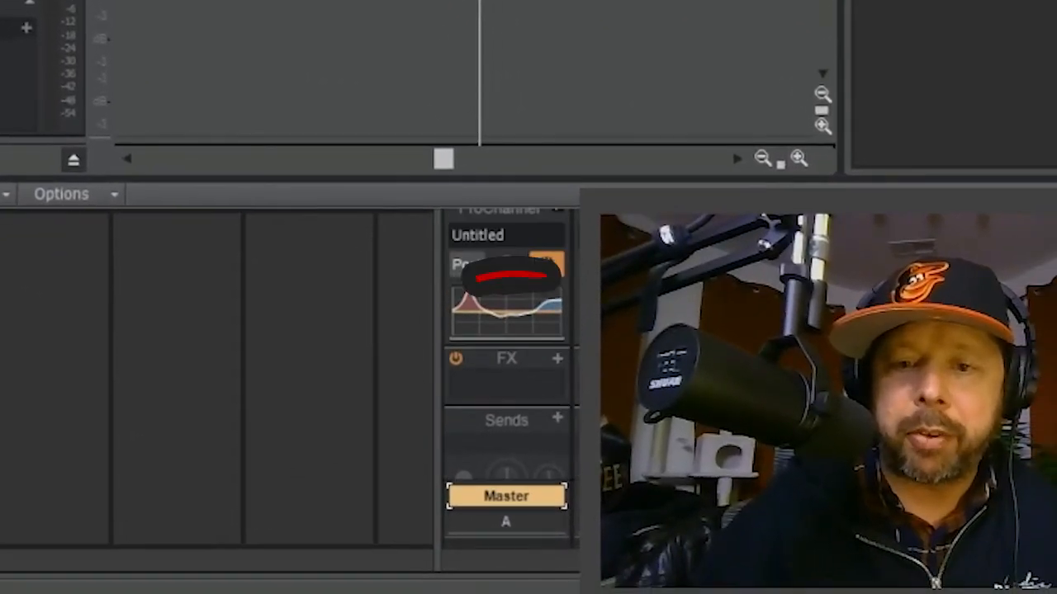
{"action": "left_click", "coordinate": [557, 359]}
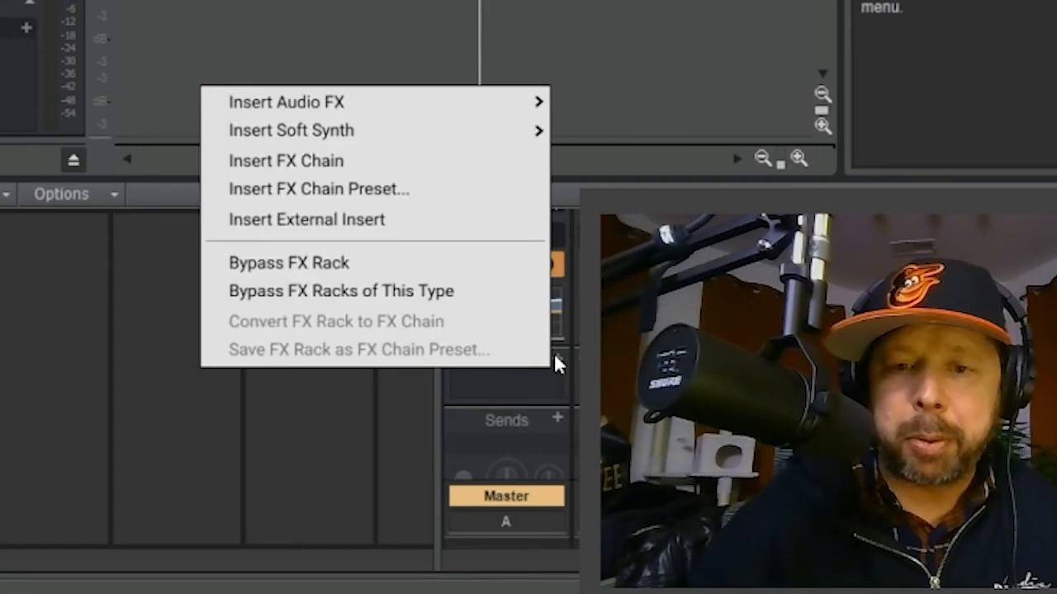
{"action": "mouse_move", "coordinate": [401, 104]}
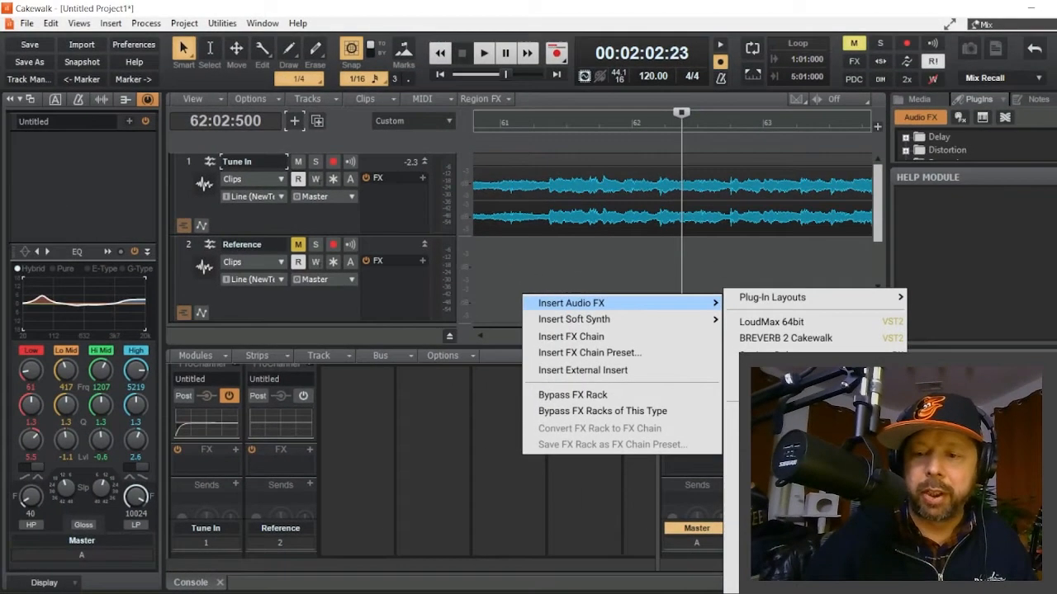
{"action": "left_click", "coordinate": [763, 310]}
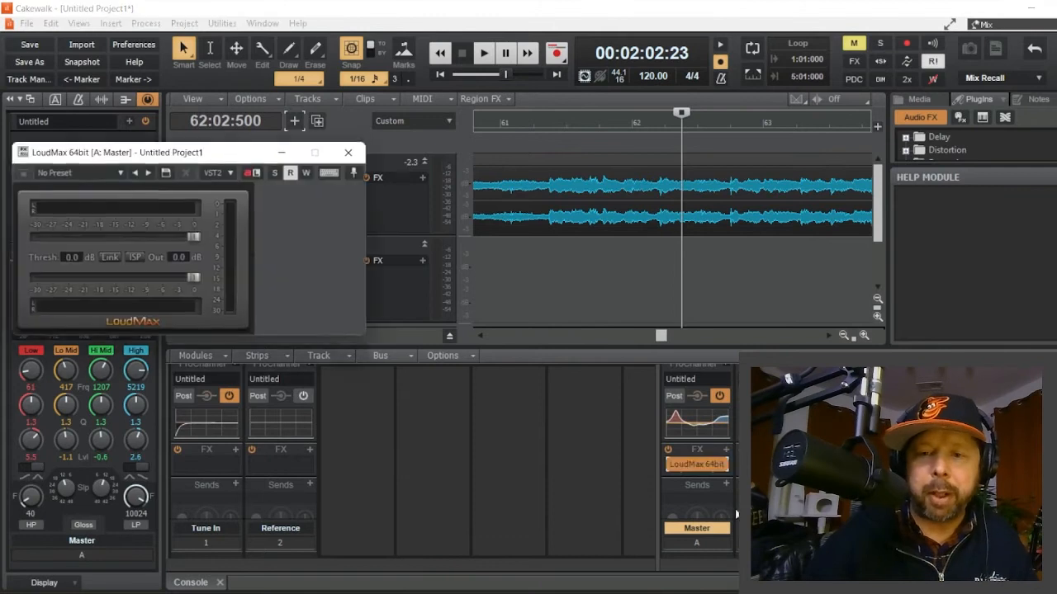
{"action": "left_click_drag", "start_coordinate": [214, 153], "coordinate": [629, 196]}
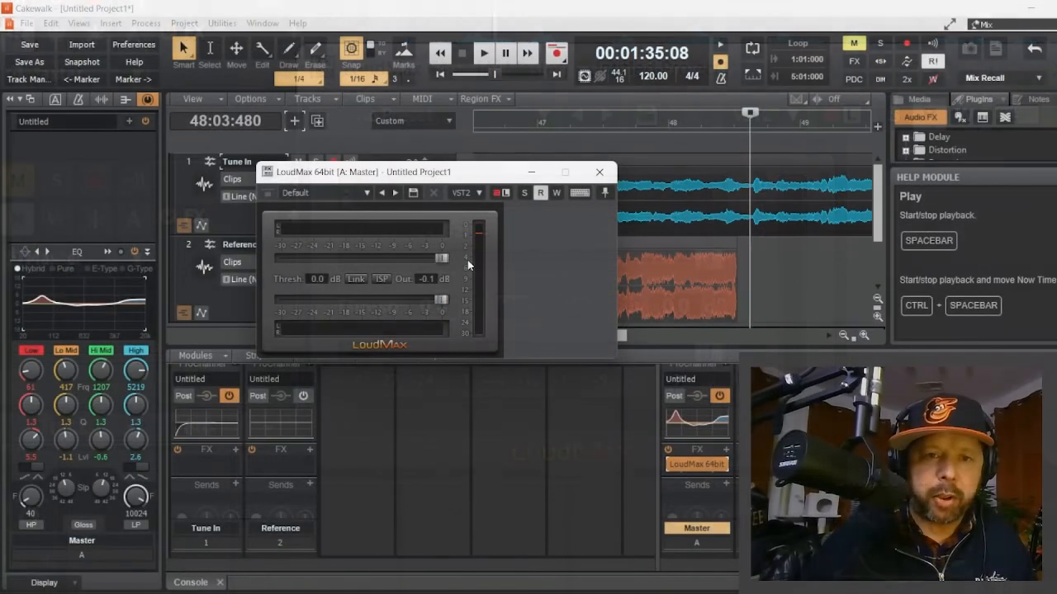
Step: Set the LoudMax output ceiling to -0.1 dB and lower its threshold to -10.4 dB while the mix plays, then stop playback
{"action": "left_click_drag", "start_coordinate": [444, 300], "coordinate": [454, 301]}
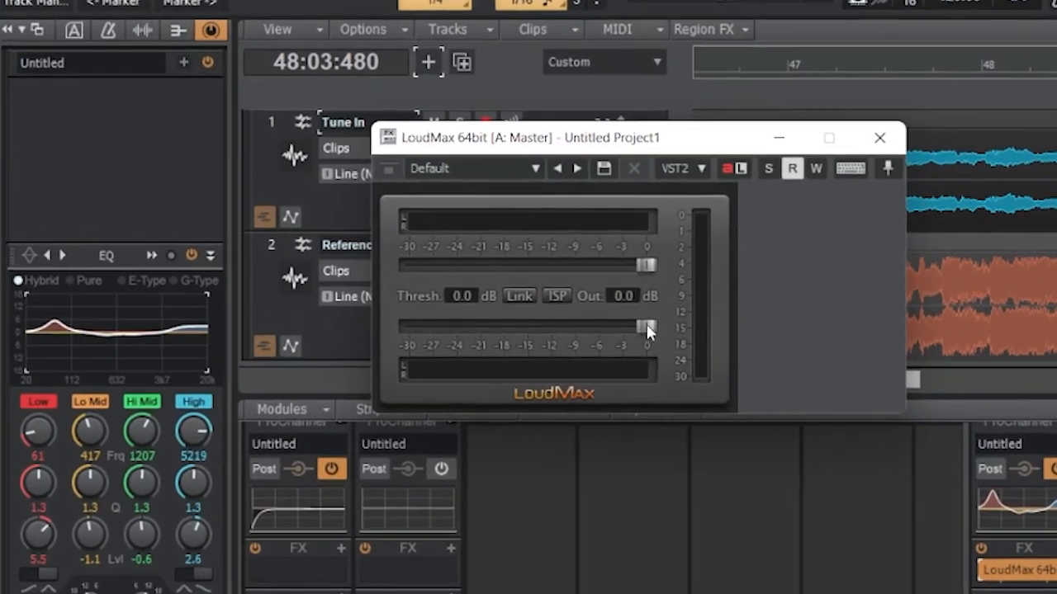
{"action": "left_click_drag", "start_coordinate": [644, 326], "coordinate": [644, 327]}
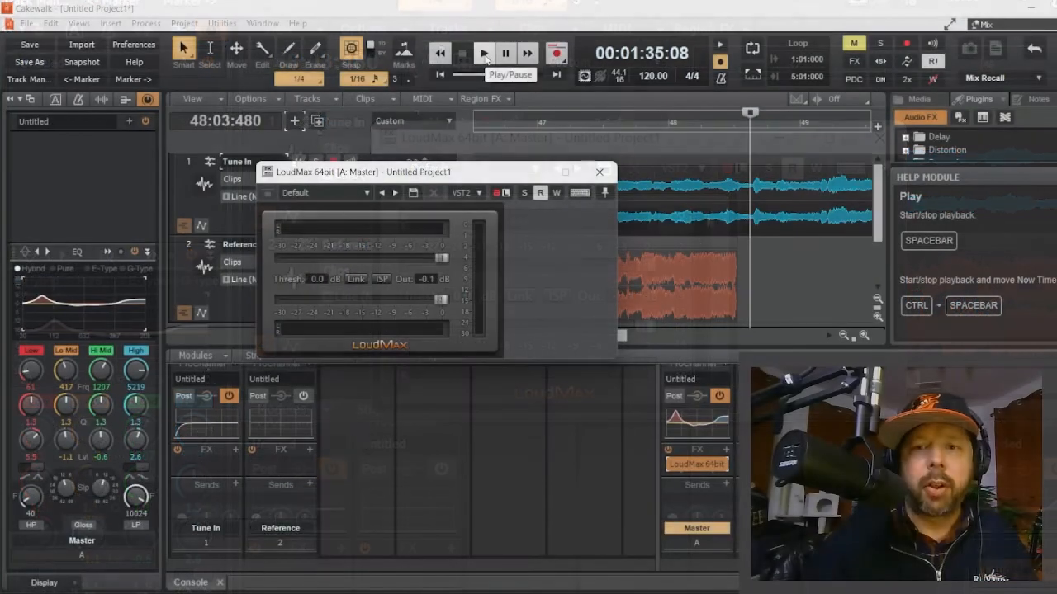
{"action": "left_click", "coordinate": [484, 53]}
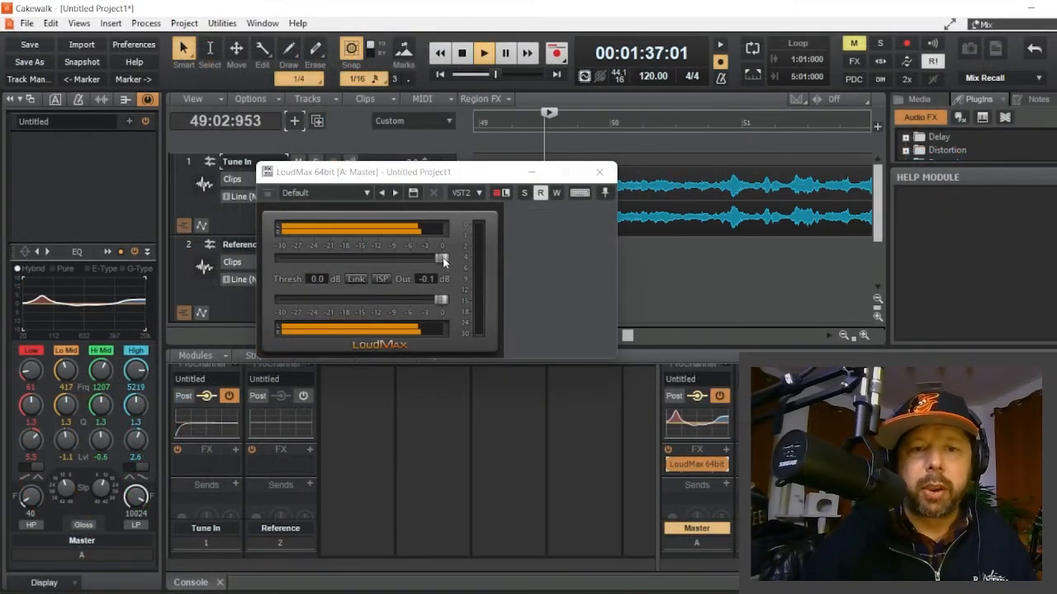
{"action": "left_click_drag", "start_coordinate": [443, 261], "coordinate": [386, 276]}
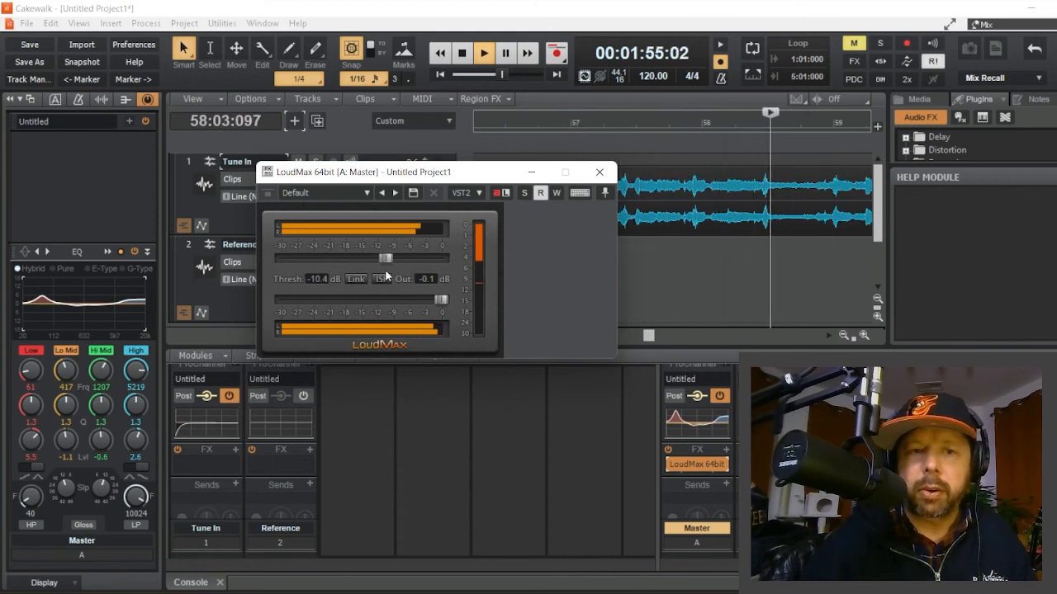
{"action": "left_click", "coordinate": [463, 55]}
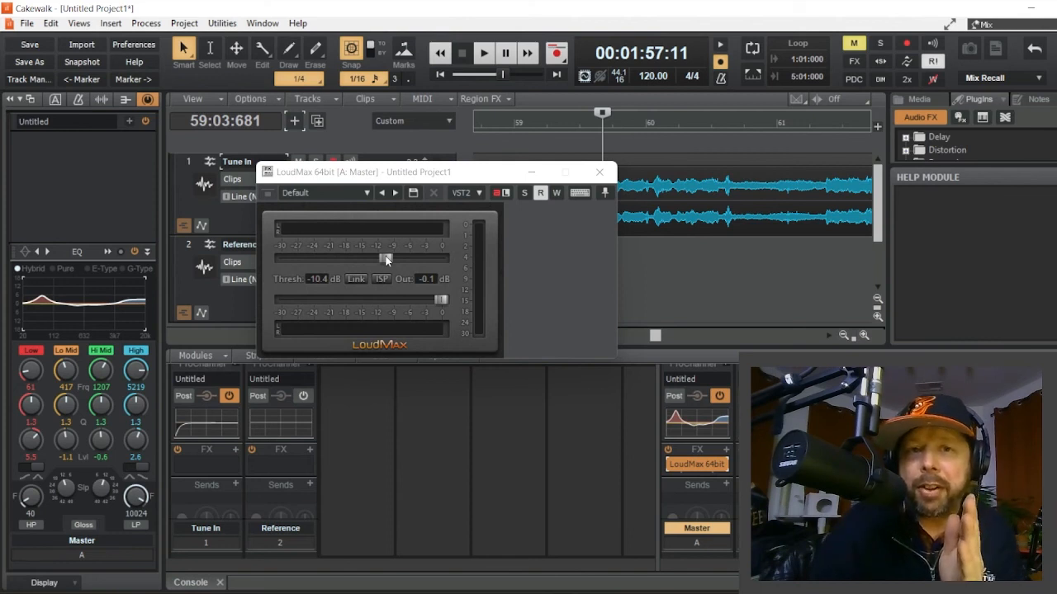
Step: Resume the mix and sweep the LoudMax threshold up and down by ear, settling on -12.1 dB
{"action": "left_click", "coordinate": [484, 53]}
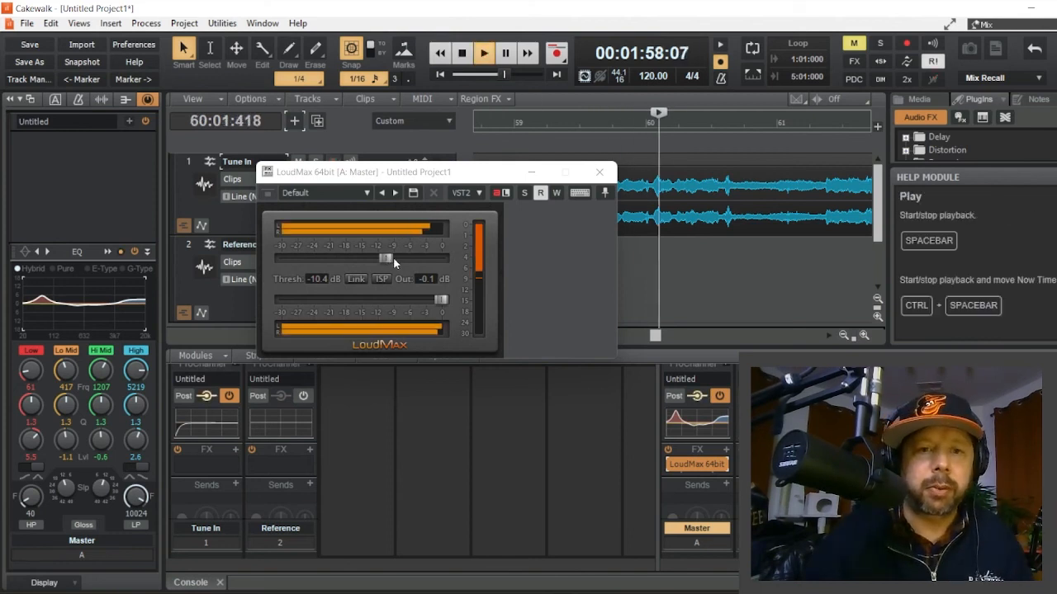
{"action": "left_click_drag", "start_coordinate": [387, 259], "coordinate": [429, 277]}
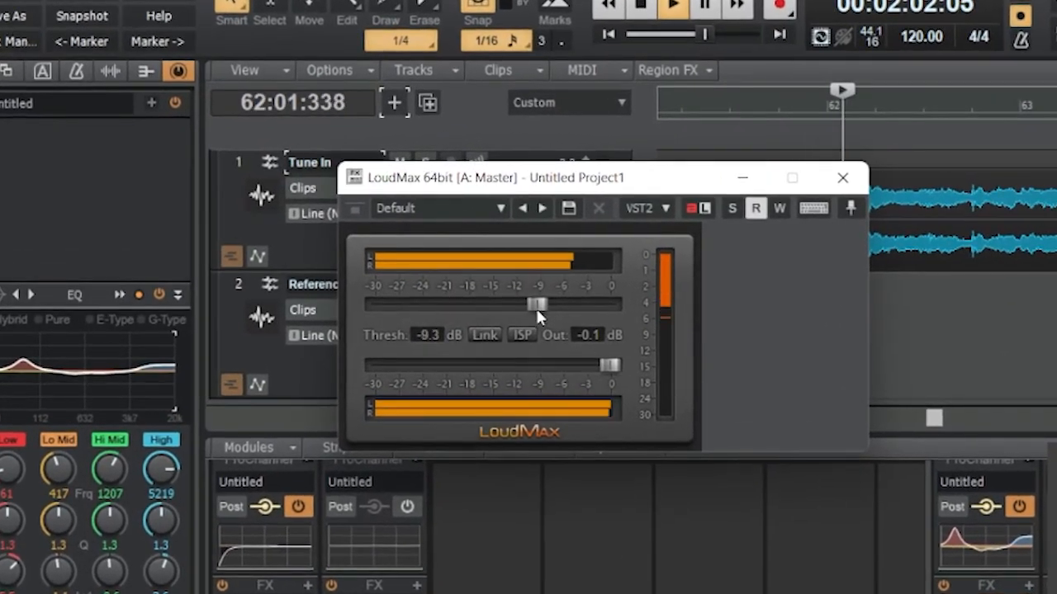
{"action": "mouse_move", "coordinate": [535, 306]}
{"action": "left_mouse_down"}
{"action": "mouse_move", "coordinate": [427, 312]}
{"action": "mouse_move", "coordinate": [516, 310]}
{"action": "left_mouse_up"}
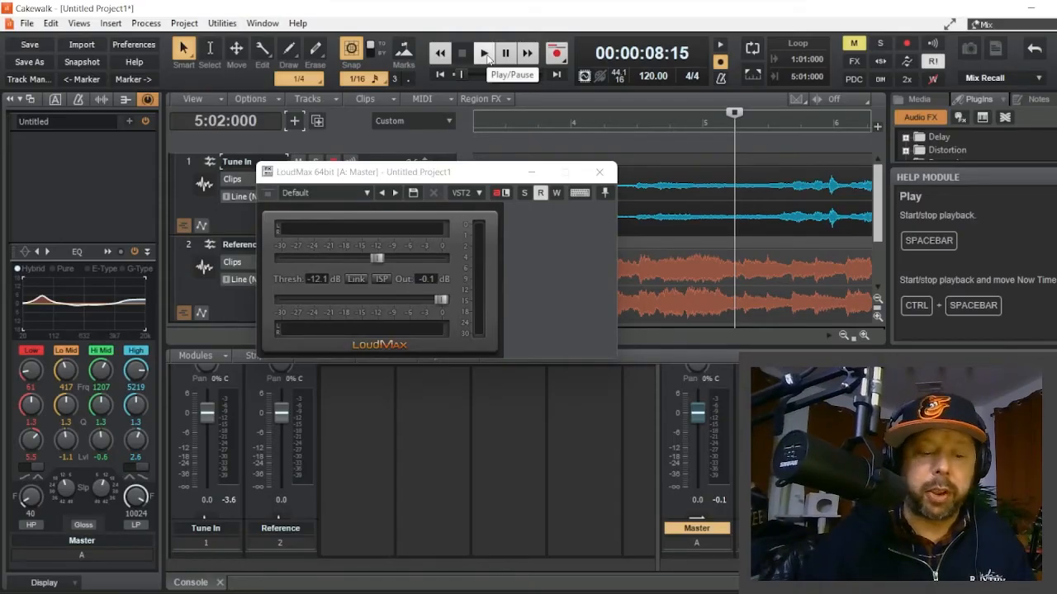
Step: Play the limited mix from measure 5 and again from measure 91 to check the Master level
{"action": "left_click", "coordinate": [485, 53]}
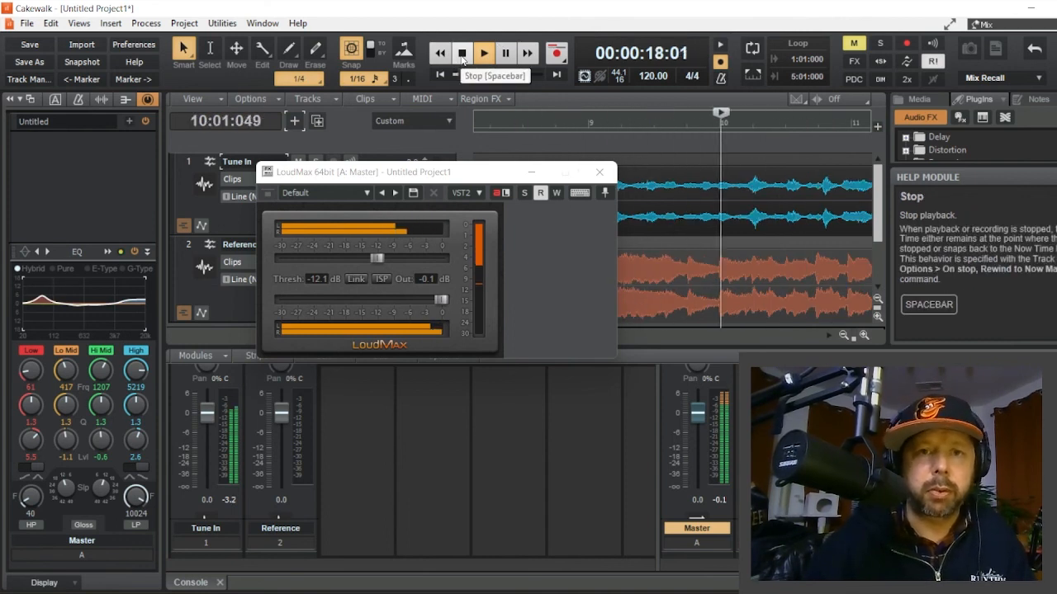
{"action": "left_click", "coordinate": [462, 55]}
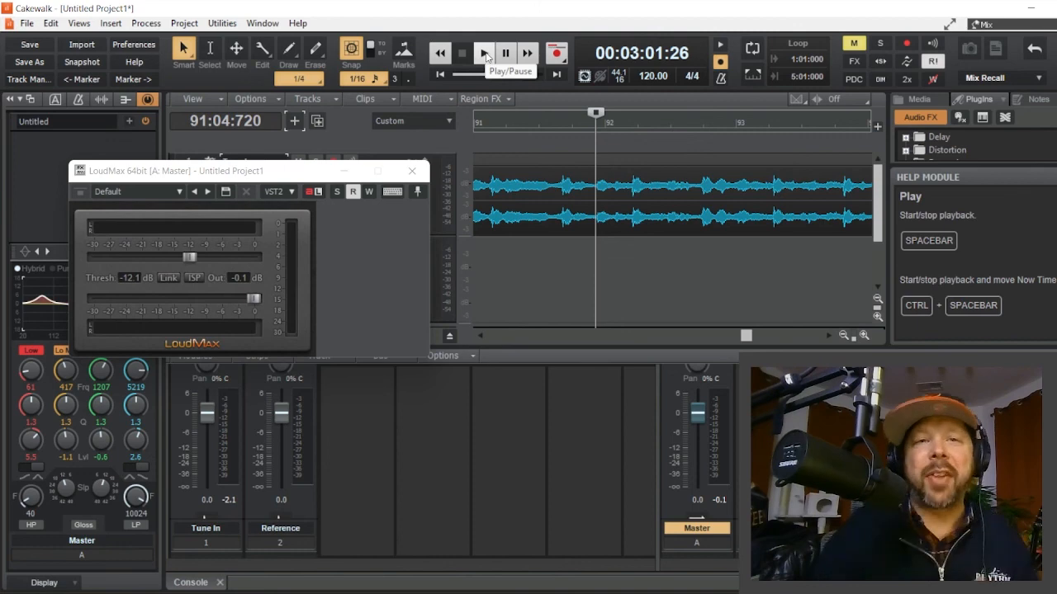
{"action": "left_click", "coordinate": [485, 54]}
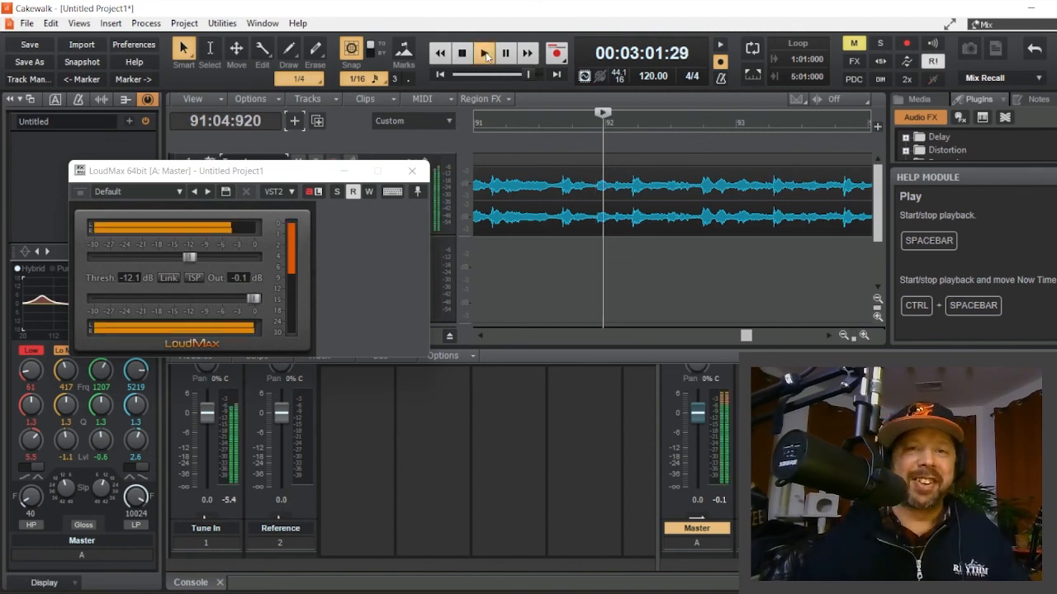